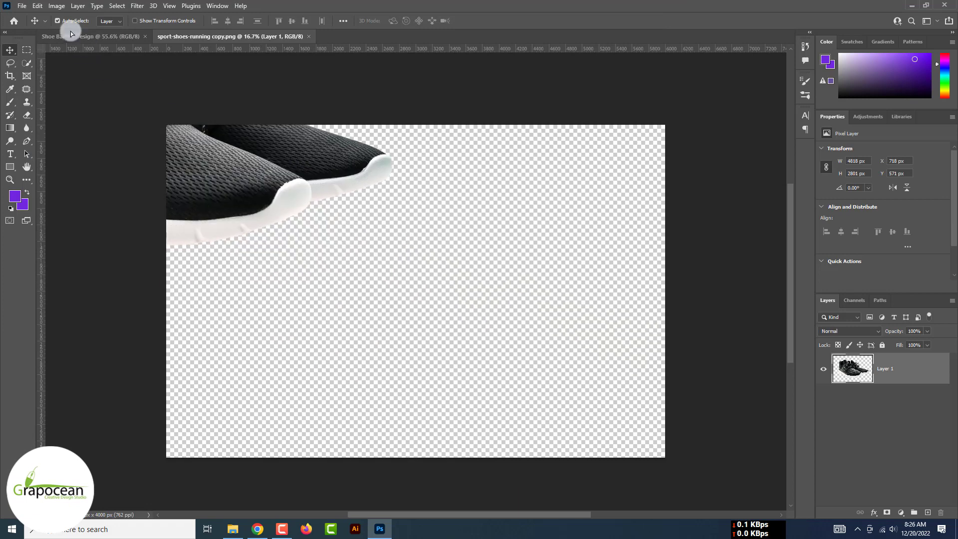
# Convert Layer 1 to a smart object, scale the sneaker to 15.5%, and select the Background layer
pyautogui.rightClick(917, 368)
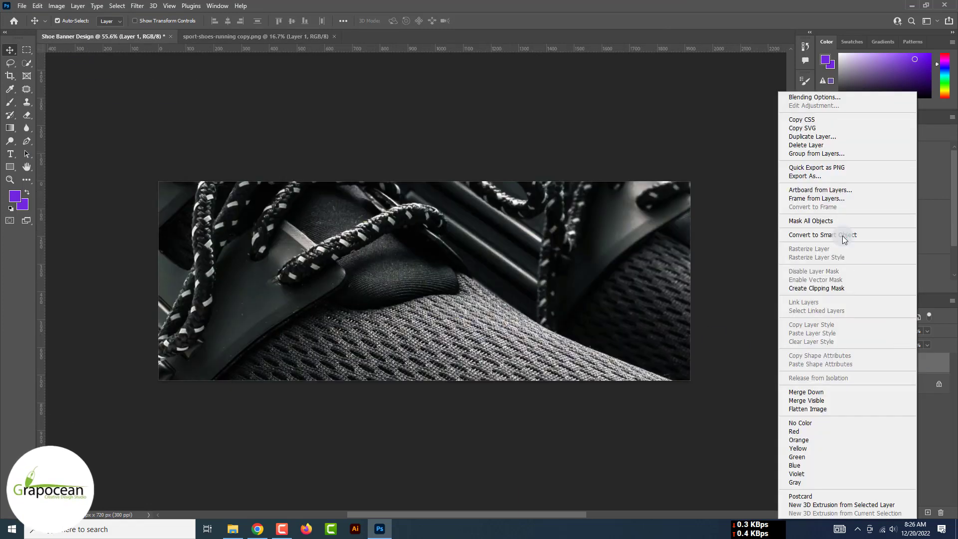
pyautogui.click(841, 235)
pyautogui.hotkey('ctrl', 't')
pyautogui.scroll(-8, 780, 309)
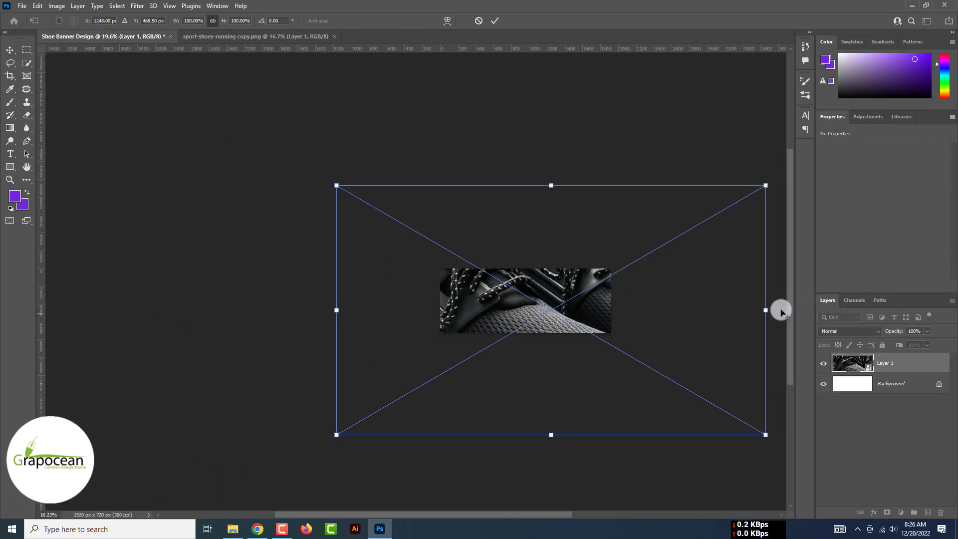
pyautogui.moveTo(706, 397); pyautogui.dragTo(555, 371)
pyautogui.scroll(4, 555, 371)
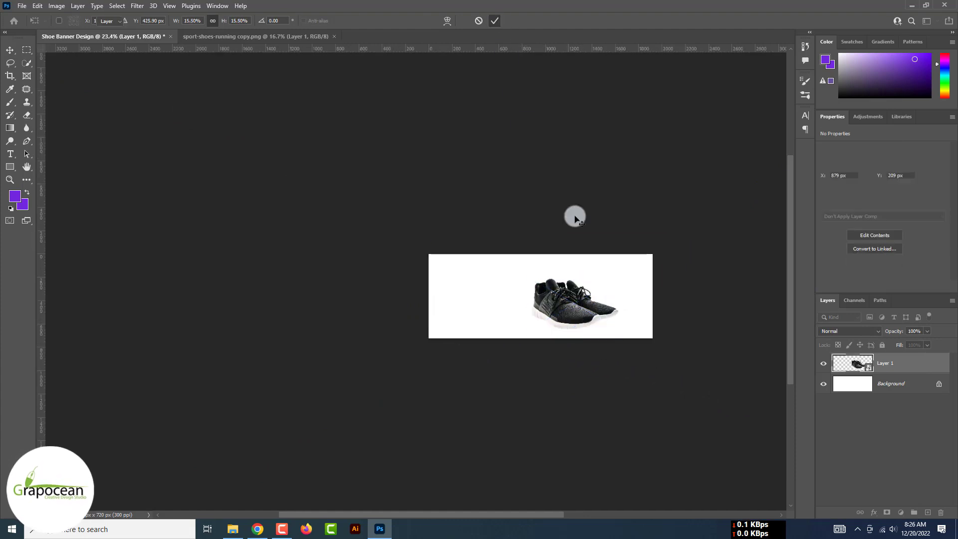
pyautogui.press('Return')
pyautogui.scroll(5, 622, 376)
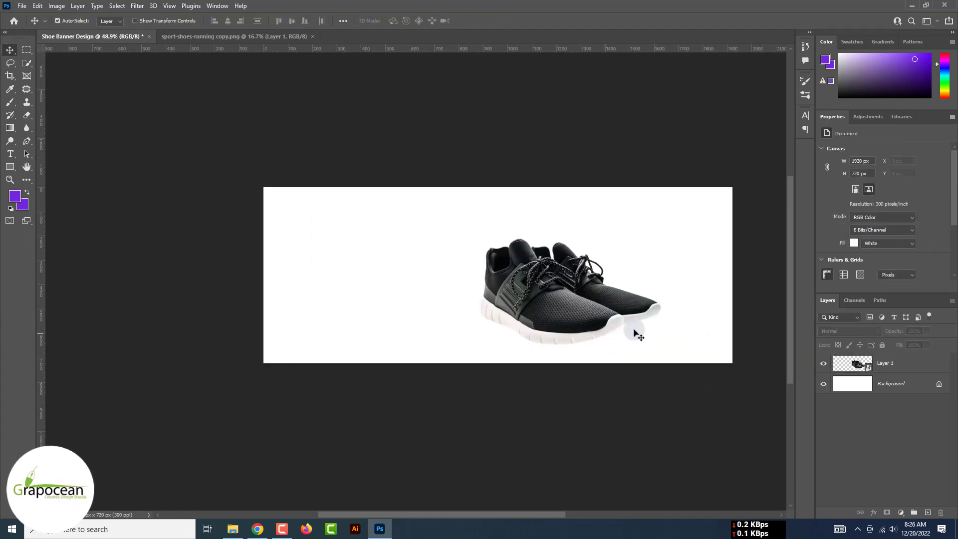
pyautogui.click(898, 390)
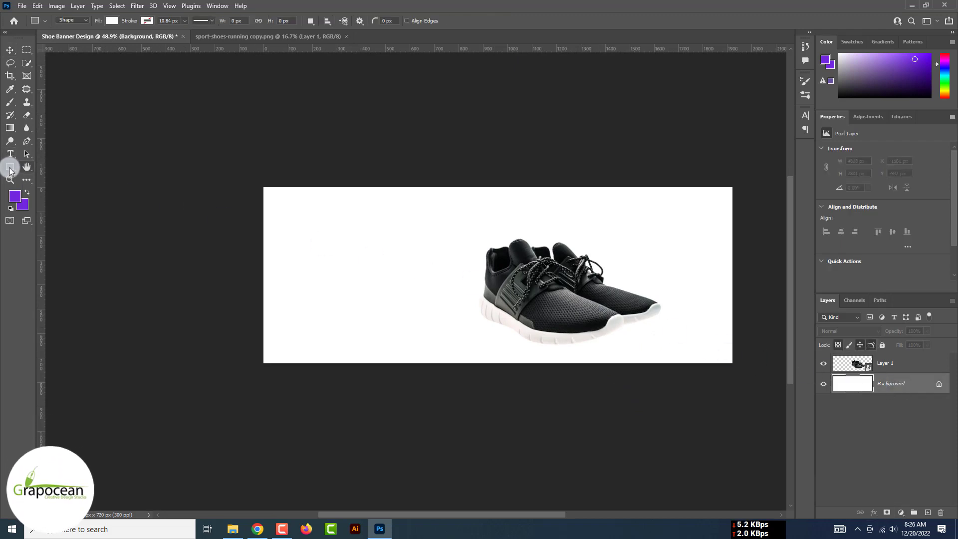
# Draw a rectangle across the lower banner and fill it with the purple recent swatch
pyautogui.moveTo(240, 285); pyautogui.dragTo(788, 374)
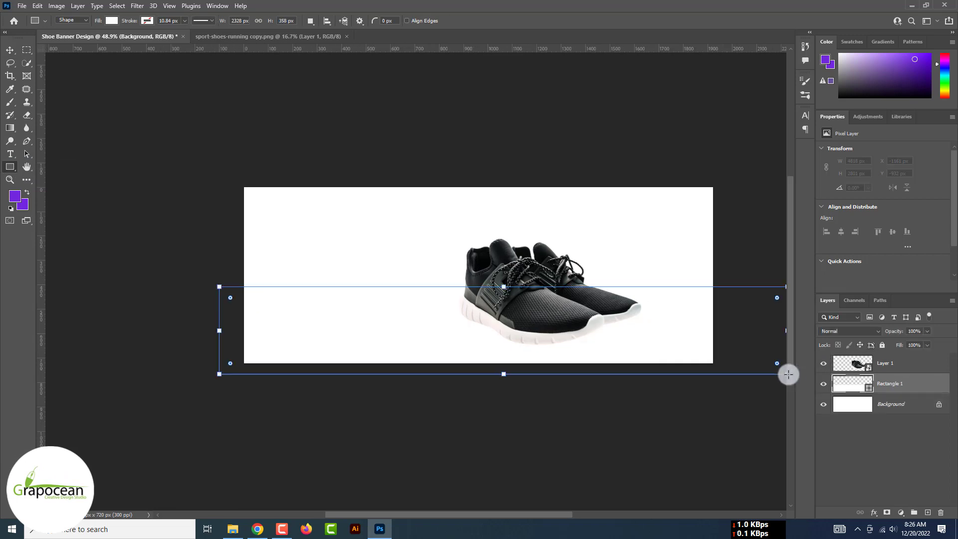
pyautogui.click(108, 21)
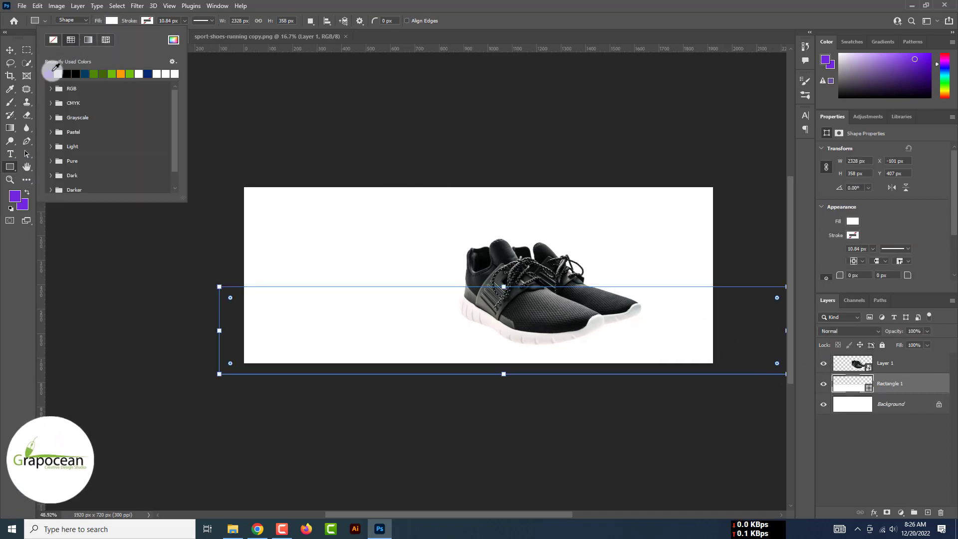
pyautogui.click(50, 73)
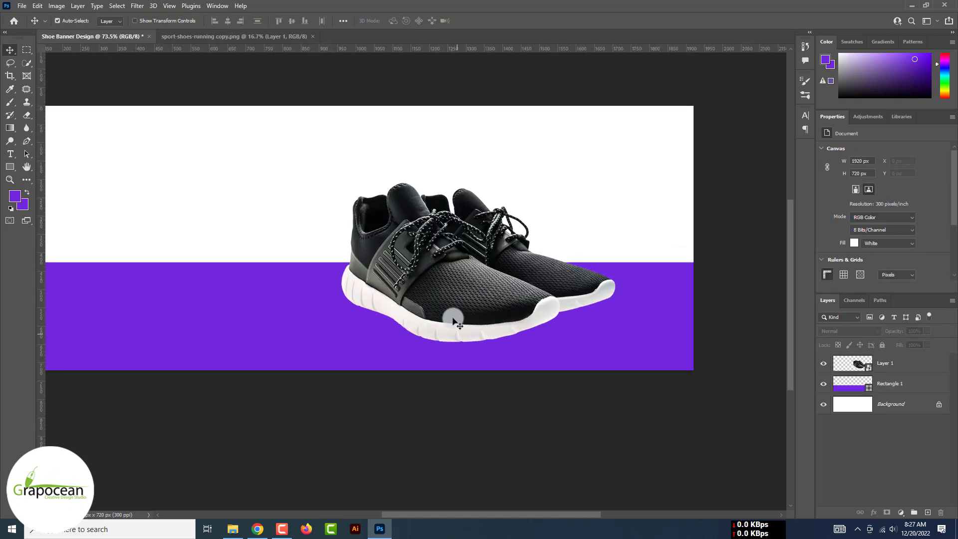
pyautogui.click(446, 302)
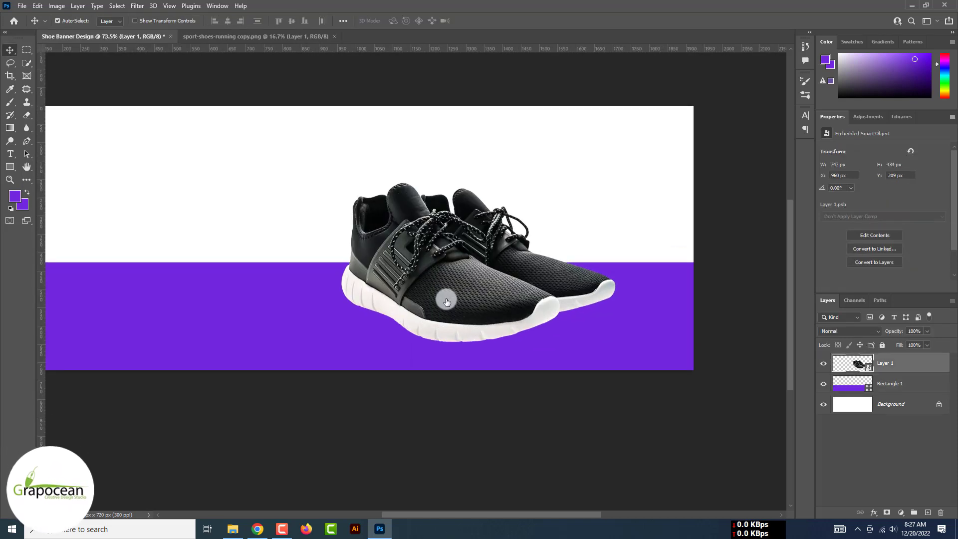
# Add an Exposure adjustment clipped to the sneaker (exposure +1.94, gamma 0.70) and invert its mask to black
pyautogui.click(904, 512)
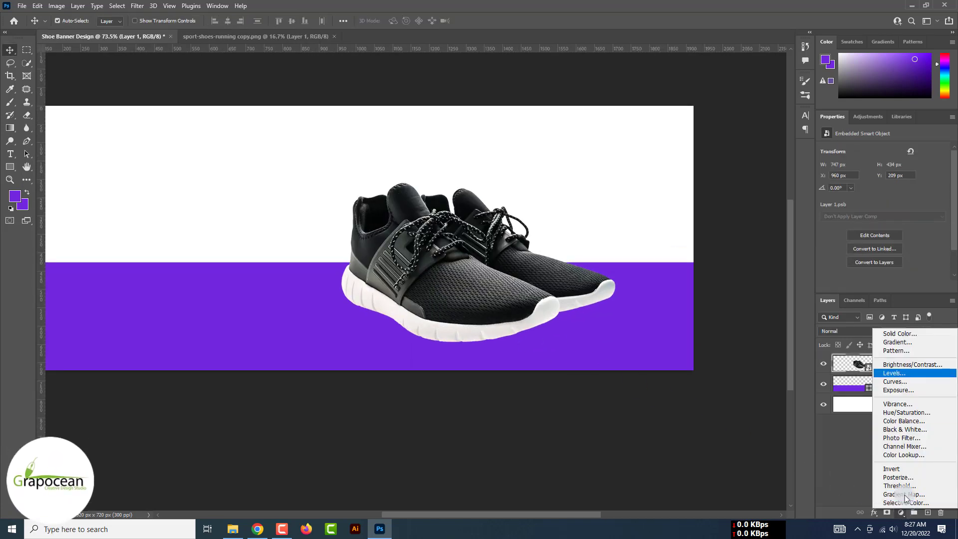
pyautogui.click(916, 390)
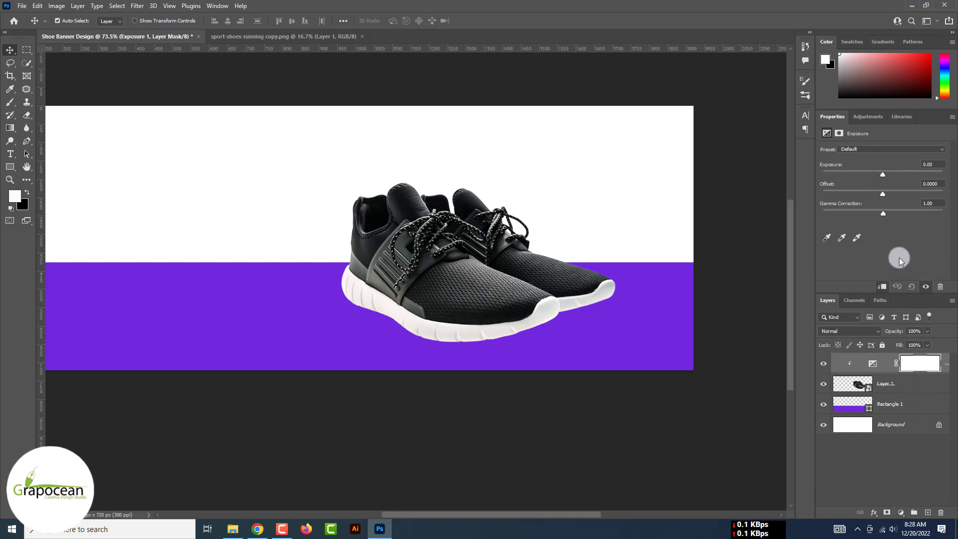
pyautogui.moveTo(882, 194); pyautogui.dragTo(896, 212)
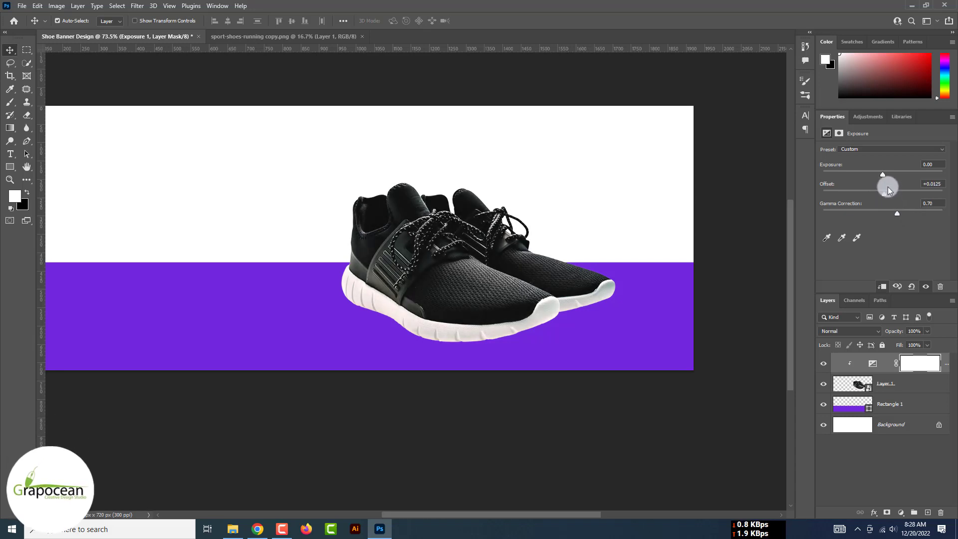
pyautogui.moveTo(883, 175)
pyautogui.mouseDown()
pyautogui.moveTo(893, 176)
pyautogui.moveTo(872, 175)
pyautogui.moveTo(882, 178)
pyautogui.mouseUp()
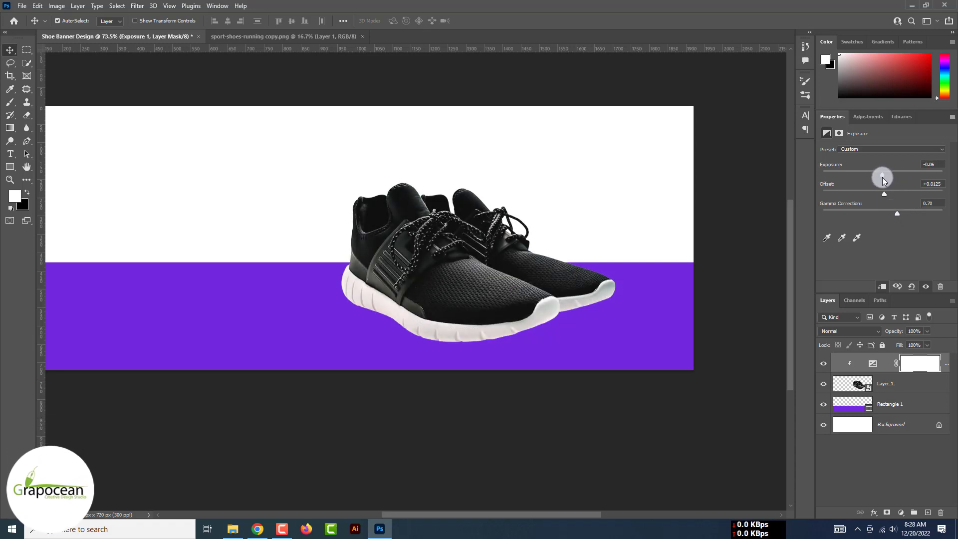
pyautogui.click(916, 368)
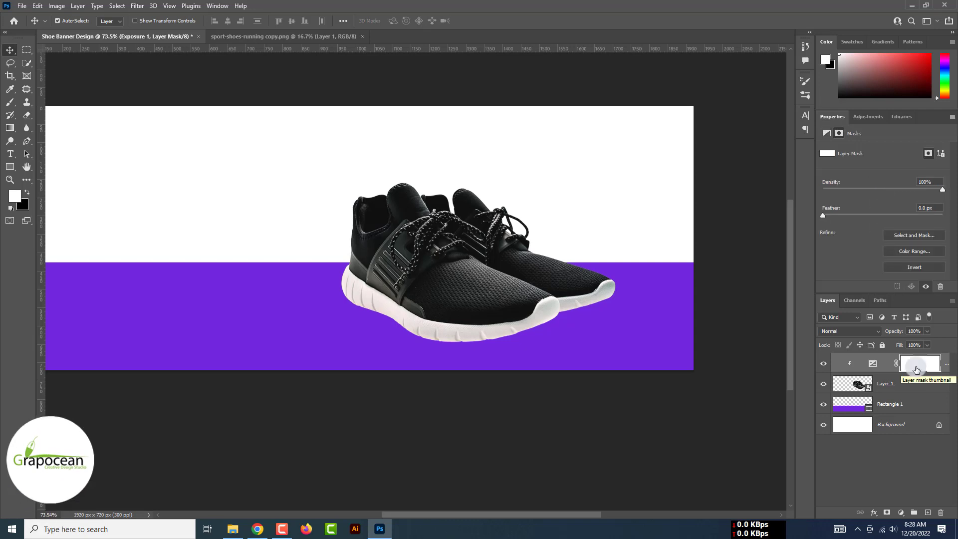
pyautogui.click(866, 365)
pyautogui.moveTo(881, 175); pyautogui.dragTo(901, 178)
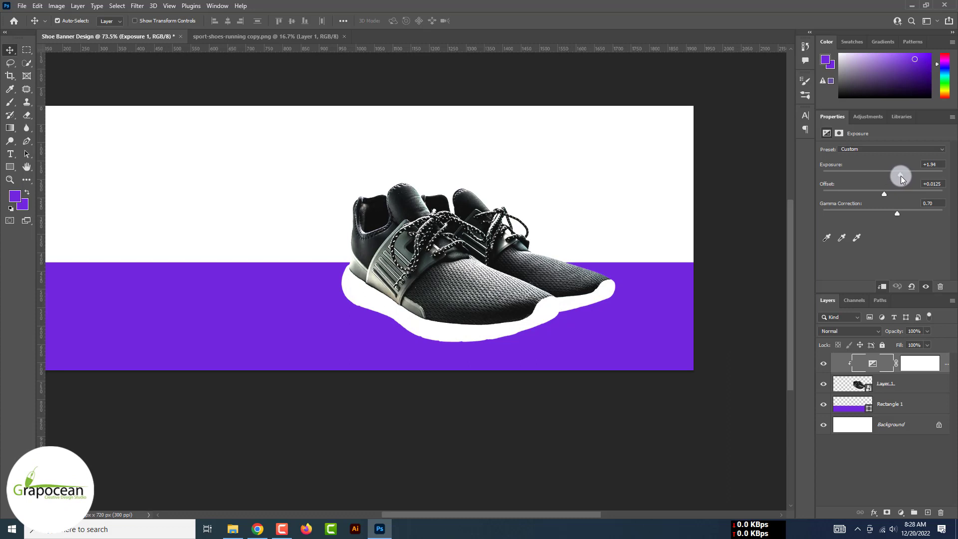
pyautogui.hotkey('ctrl', 'i')
pyautogui.click(912, 368)
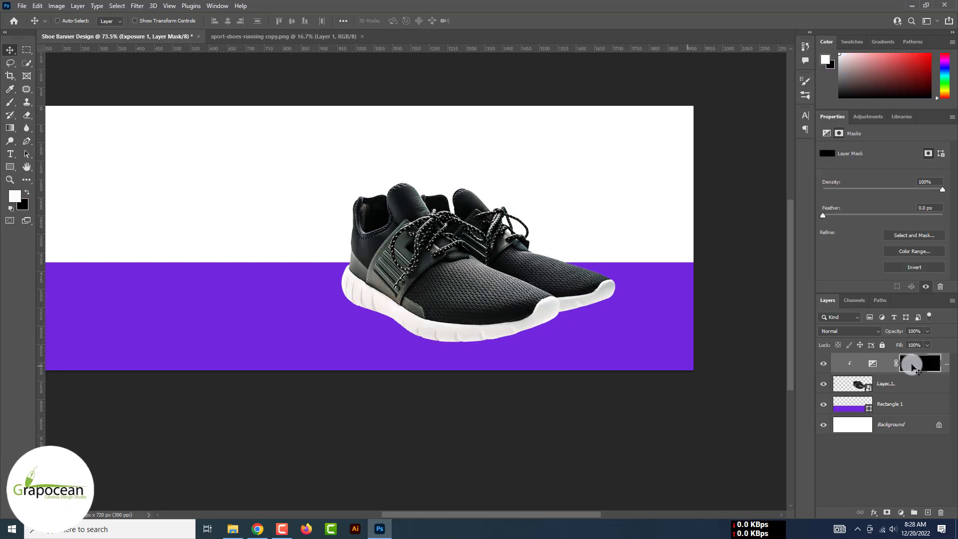
# Paint soft white strokes on the Exposure mask over the right shoe's upper
pyautogui.click(10, 103)
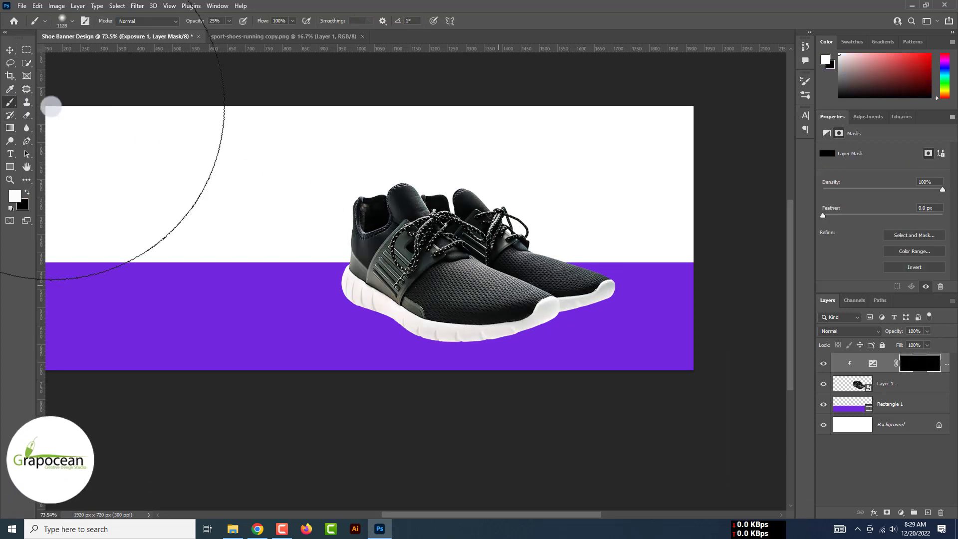
pyautogui.press('[')
pyautogui.press('[')
pyautogui.press('[')
pyautogui.press('[')
pyautogui.press('[')
pyautogui.press('[')
pyautogui.press('[')
pyautogui.press('[')
pyautogui.press('[')
pyautogui.press('[')
pyautogui.press('[')
pyautogui.press('[')
pyautogui.press('[')
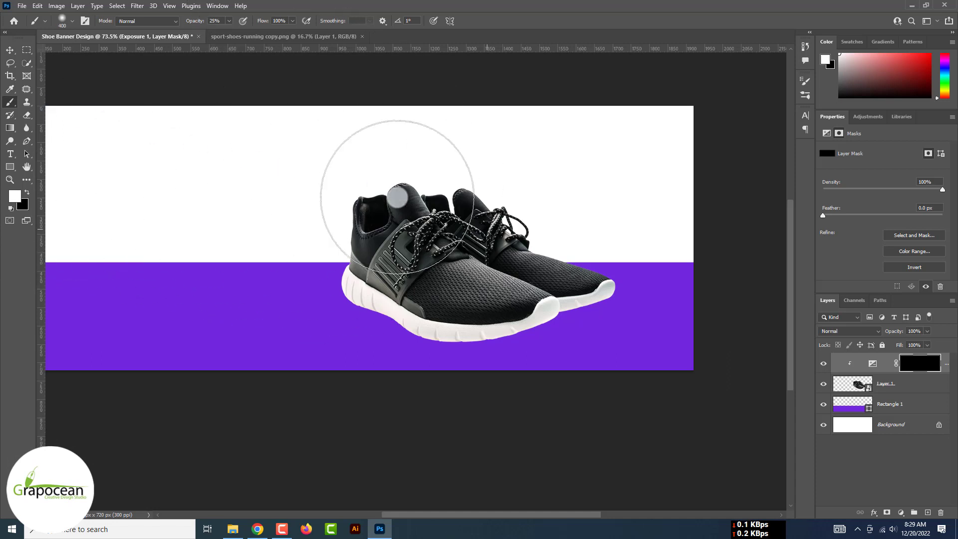
pyautogui.moveTo(476, 247); pyautogui.dragTo(543, 283)
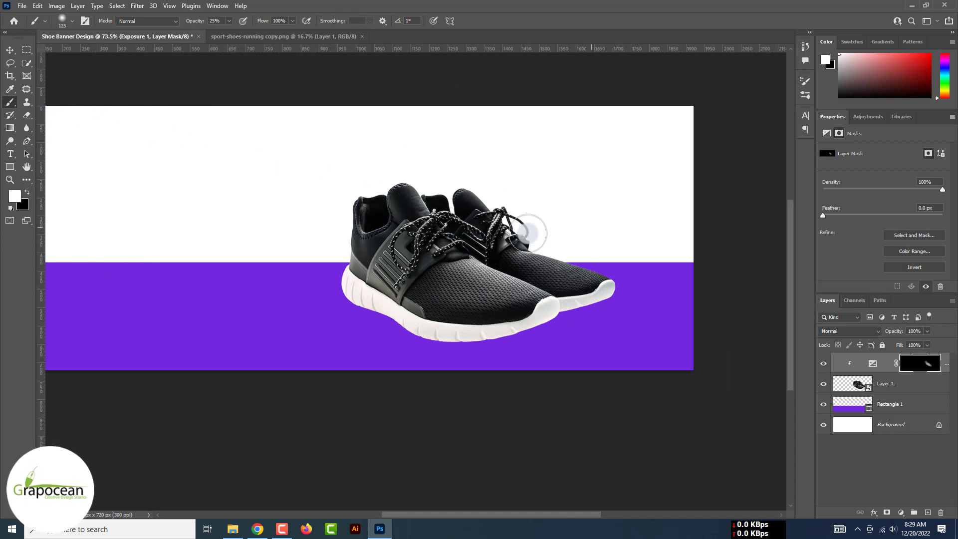
# Set the highlights to exposure +2.83, offset -0.2708 and gamma 0.64
pyautogui.click(872, 364)
pyautogui.moveTo(920, 177); pyautogui.dragTo(907, 175)
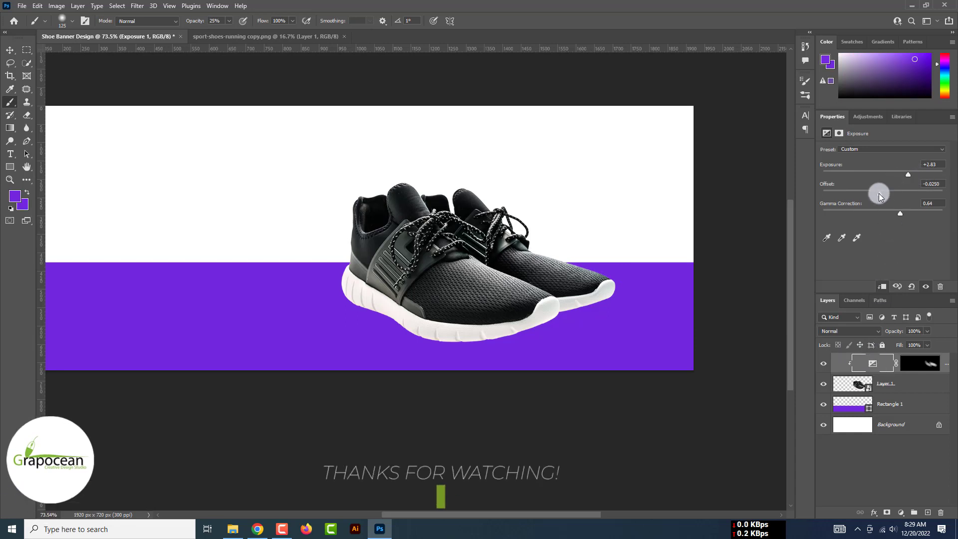
pyautogui.moveTo(854, 194); pyautogui.dragTo(811, 195)
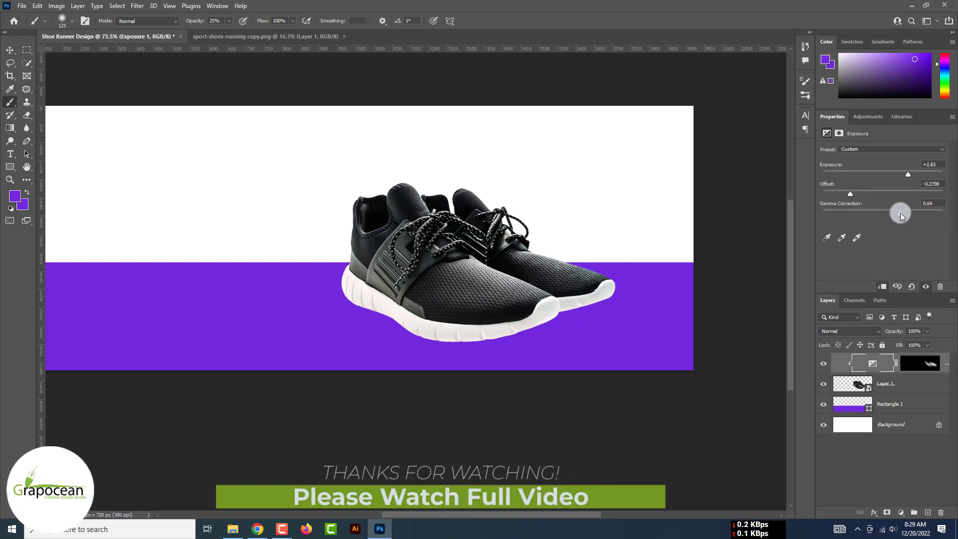
pyautogui.moveTo(900, 216); pyautogui.dragTo(886, 216)
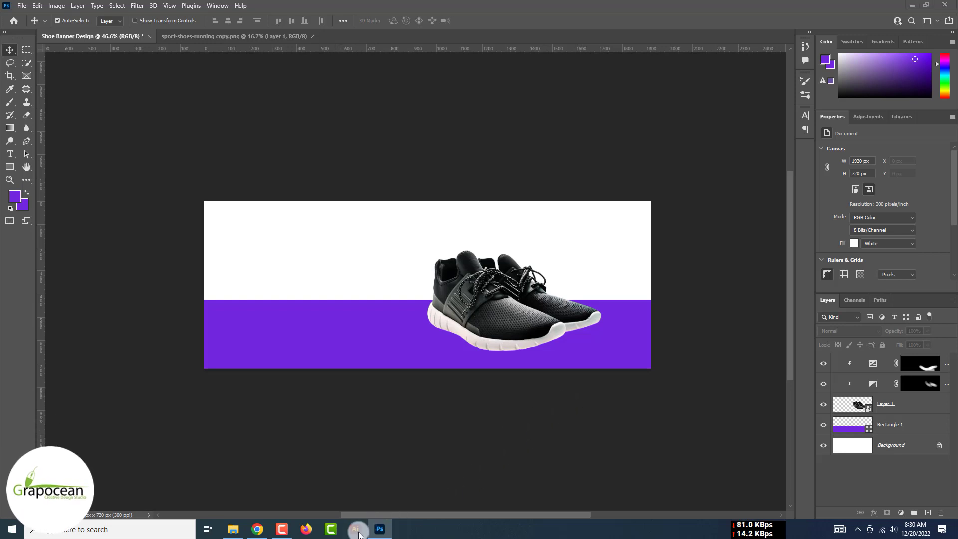
# Launch Illustrator and create a blank 726 × 1152 px portrait document with the default name cleared
pyautogui.click(356, 530)
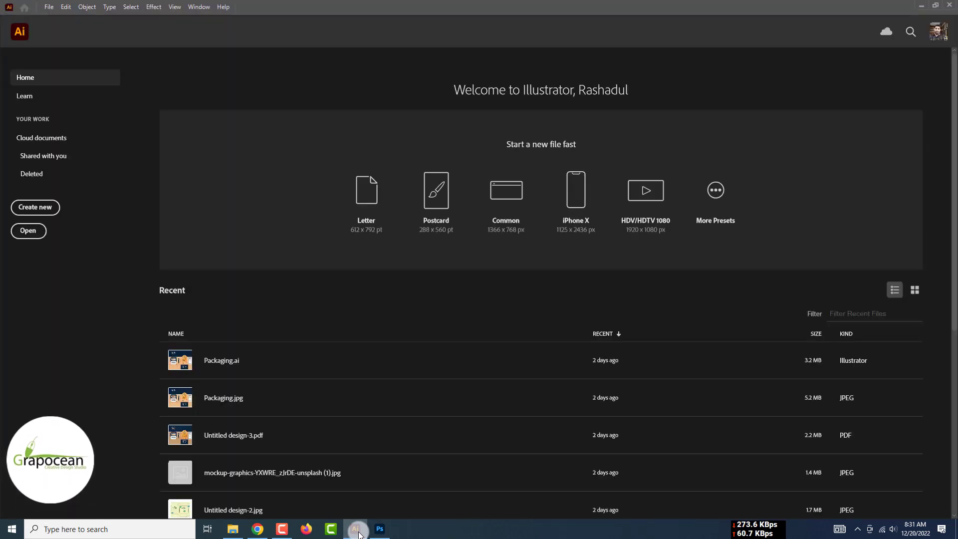
pyautogui.click(44, 210)
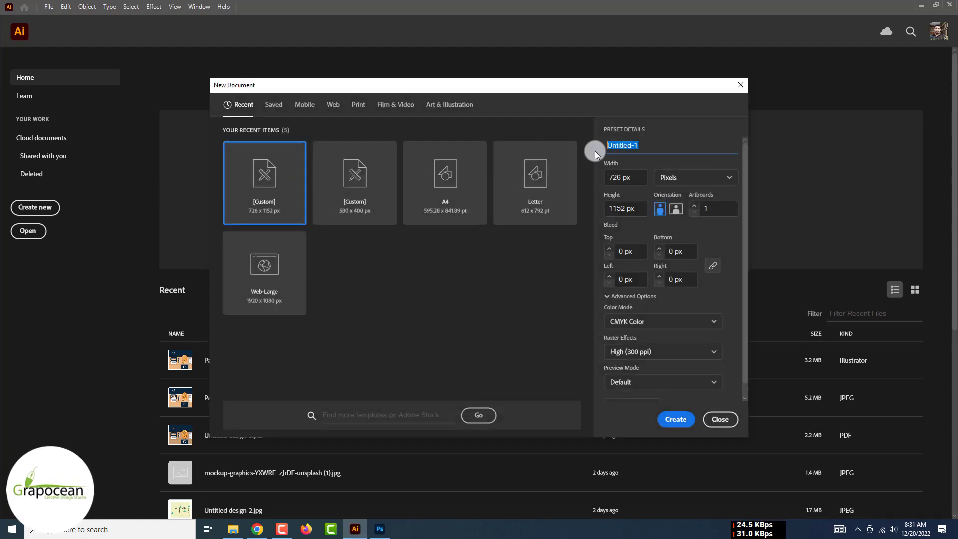
pyautogui.press('BackSpace')
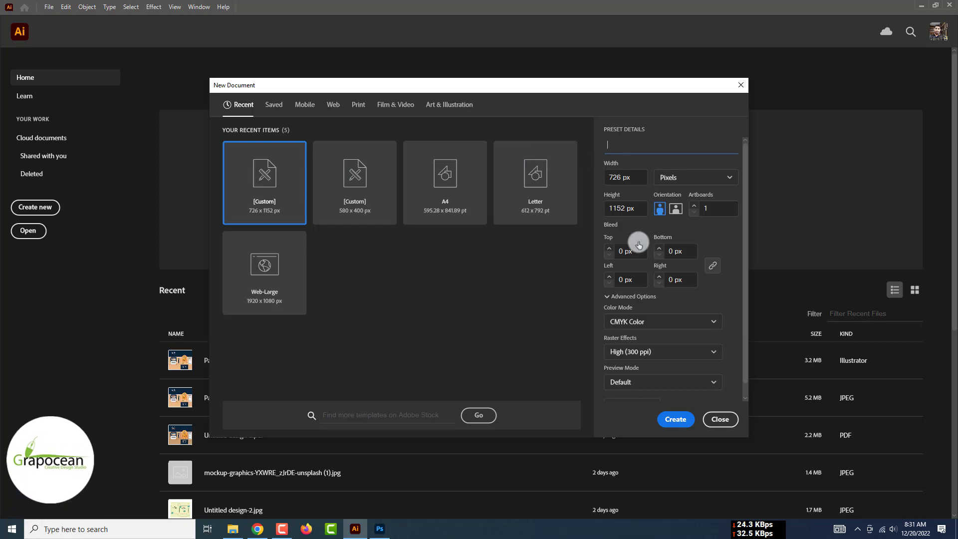
pyautogui.click(721, 420)
pyautogui.click(40, 208)
pyautogui.click(674, 414)
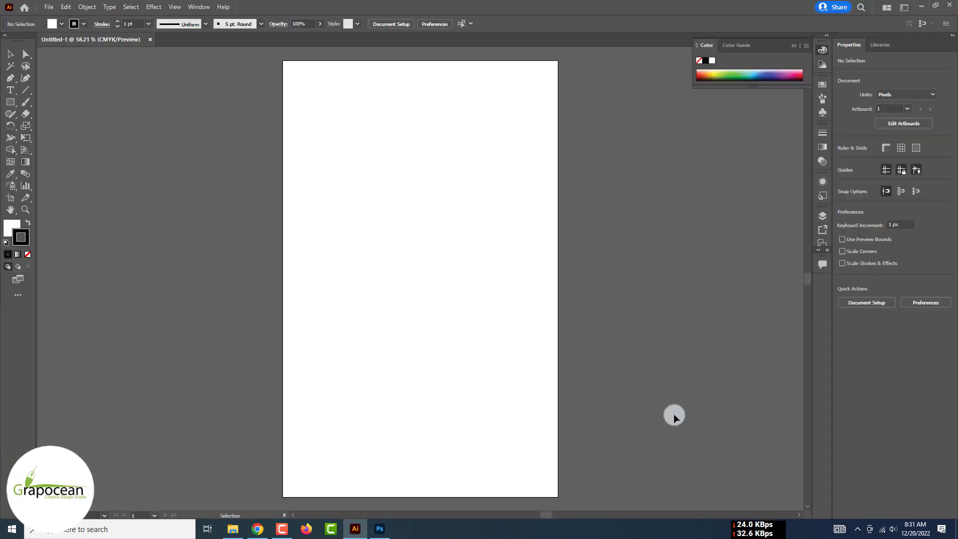
# Draw a long wavy curve across the artboard with the Pen tool
pyautogui.click(10, 77)
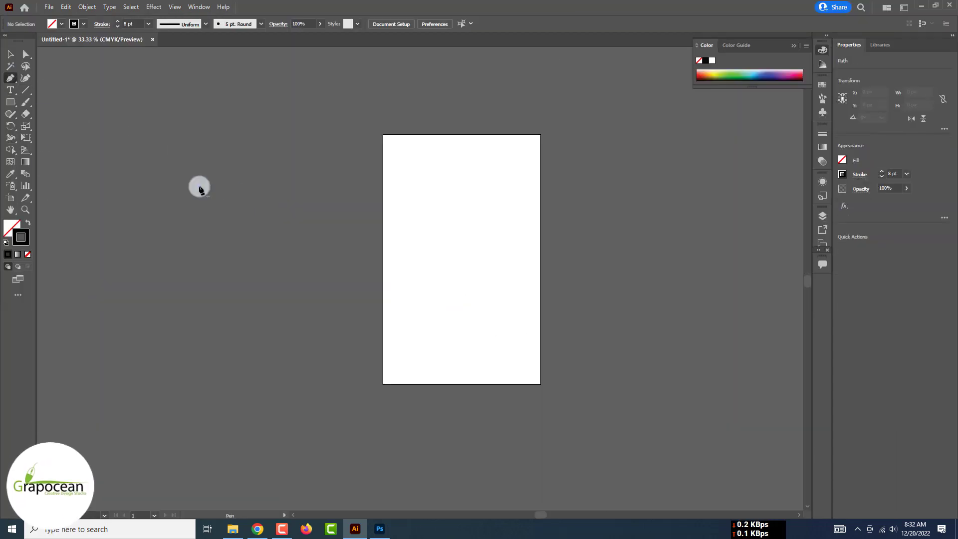
pyautogui.click(199, 186)
pyautogui.moveTo(316, 156); pyautogui.dragTo(400, 181)
pyautogui.moveTo(511, 173); pyautogui.dragTo(536, 152)
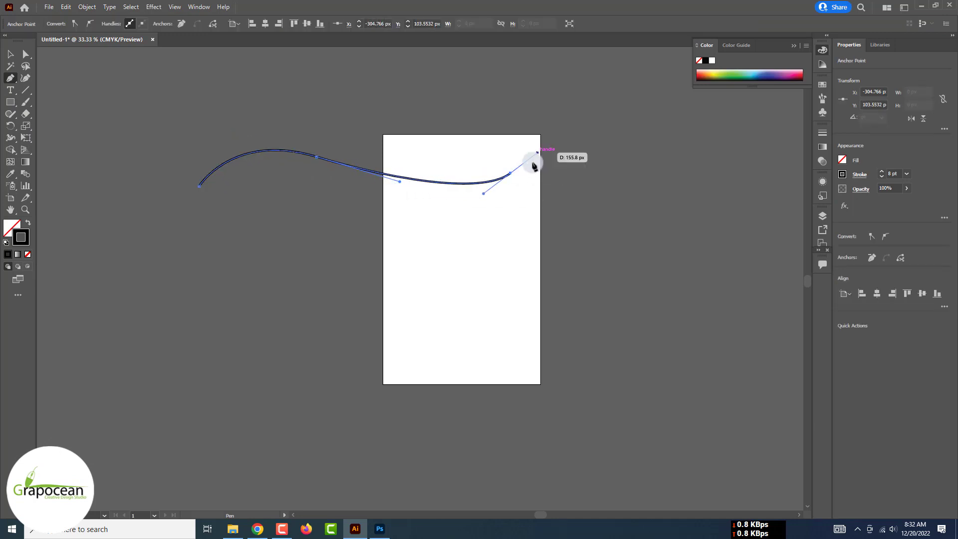
pyautogui.moveTo(509, 206); pyautogui.dragTo(414, 214)
pyautogui.hotkey('ctrl', 'z')
pyautogui.moveTo(424, 180); pyautogui.dragTo(469, 160)
pyautogui.moveTo(629, 142); pyautogui.dragTo(717, 164)
pyautogui.click(771, 146)
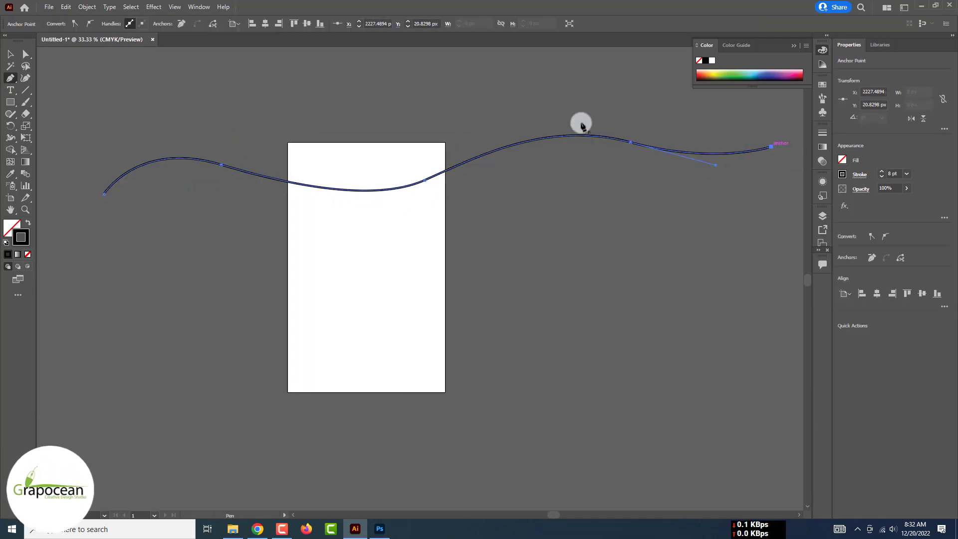
# Alt-drag a copy of the curve lower on the artboard and select both curves
pyautogui.click(12, 52)
pyautogui.click(332, 154)
pyautogui.moveTo(404, 188); pyautogui.dragTo(417, 368)
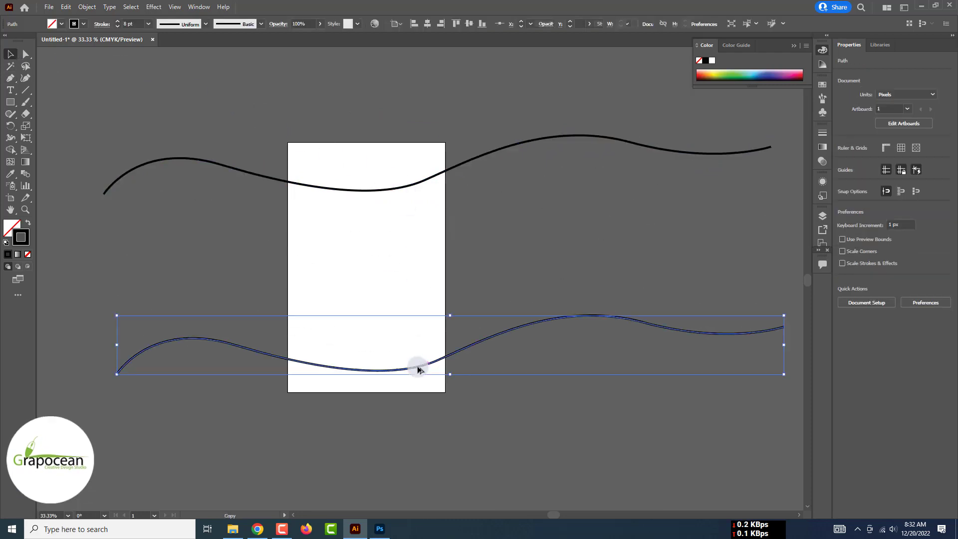
pyautogui.keyDown('shift'); pyautogui.click(468, 159); pyautogui.keyUp('shift')
# Blend the top and bottom wavy curves together with the Blend tool
pyautogui.doubleClick(25, 174)
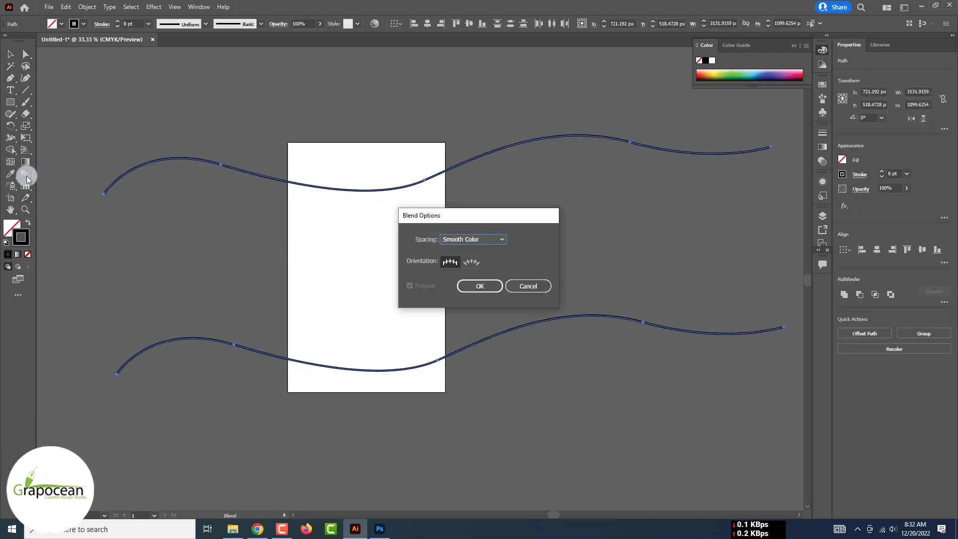
pyautogui.click(476, 286)
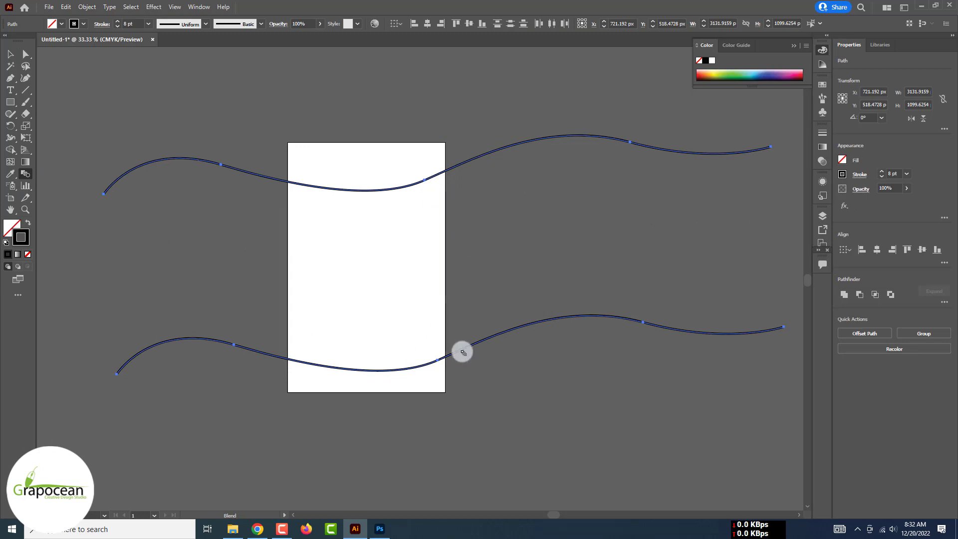
pyautogui.click(441, 360)
pyautogui.click(425, 181)
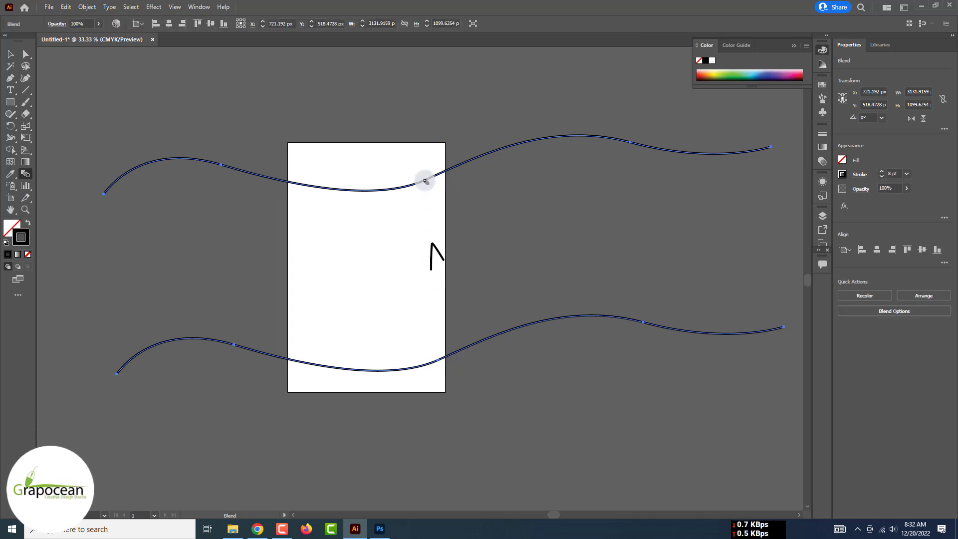
pyautogui.hotkey('ctrl', 'z')
pyautogui.click(423, 182)
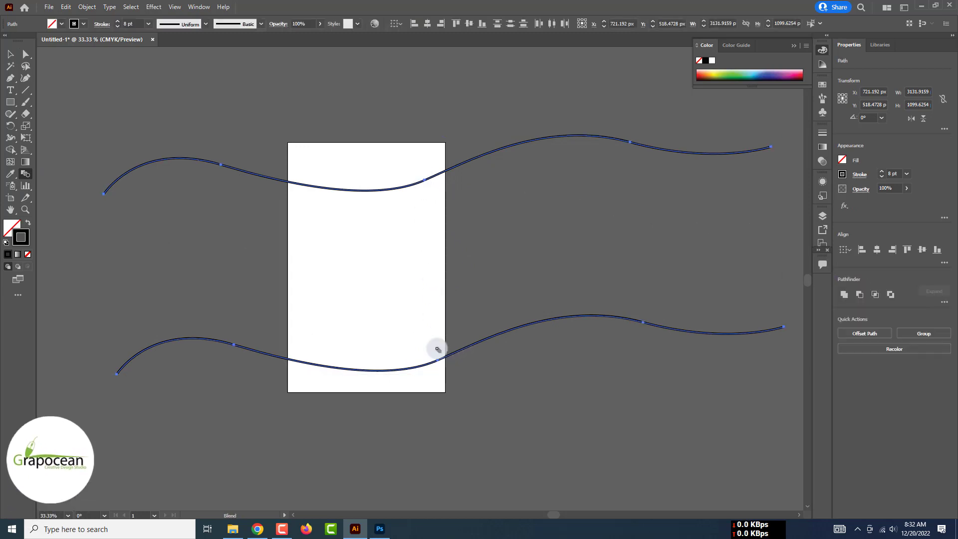
pyautogui.click(439, 360)
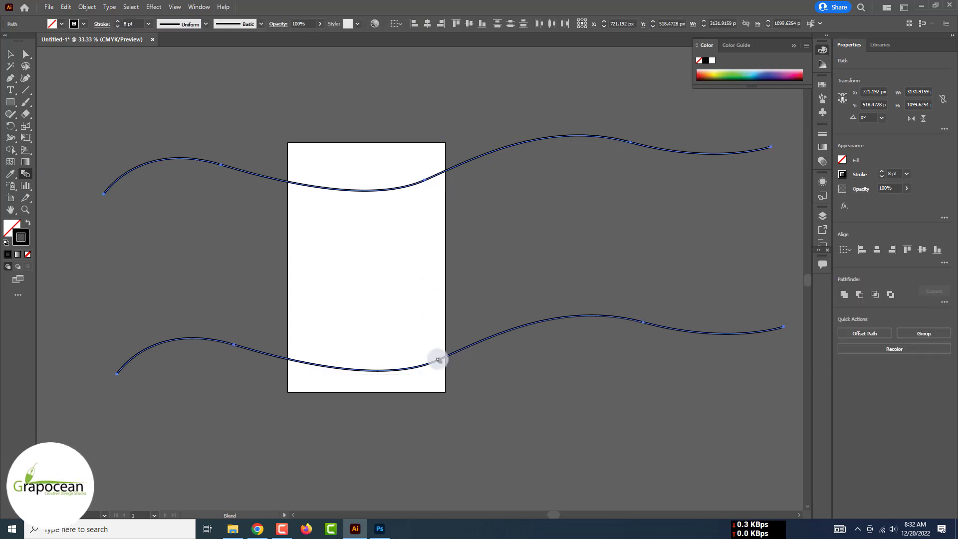
# Set the blend spacing to Specified Steps with 33 steps
pyautogui.doubleClick(26, 174)
pyautogui.click(488, 239)
pyautogui.click(488, 261)
pyautogui.write('33')
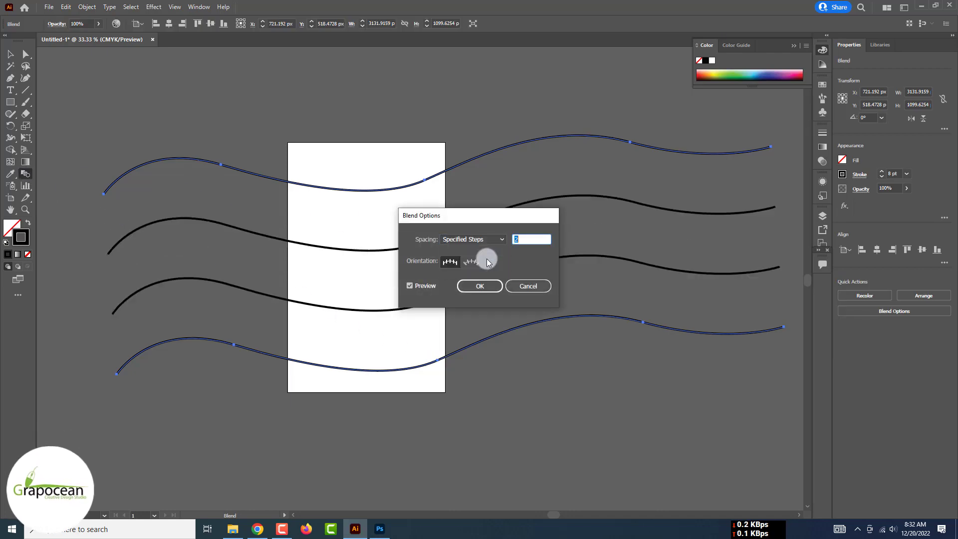
pyautogui.click(480, 286)
# Enter isolation mode on the blend to edit its individual curves
pyautogui.press('v')
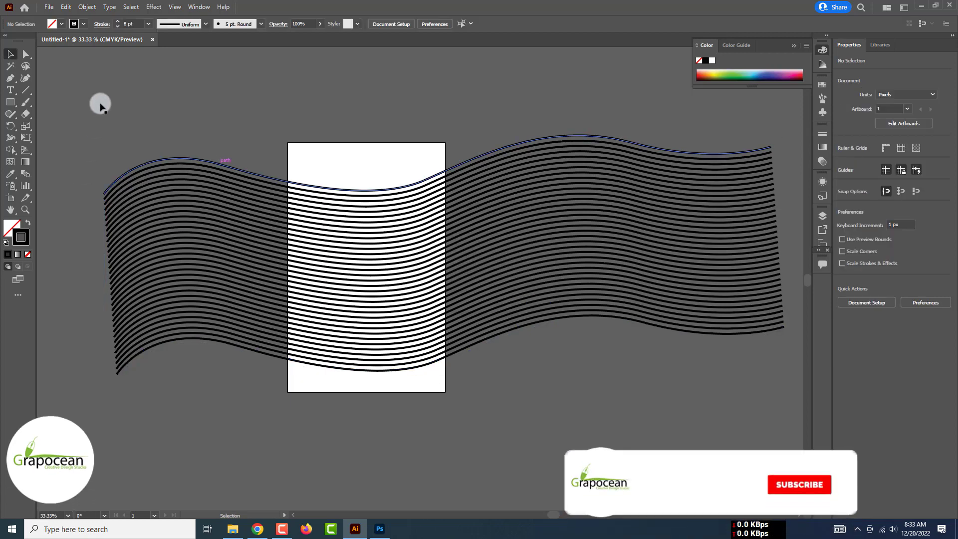
pyautogui.click(100, 100)
pyautogui.click(256, 171)
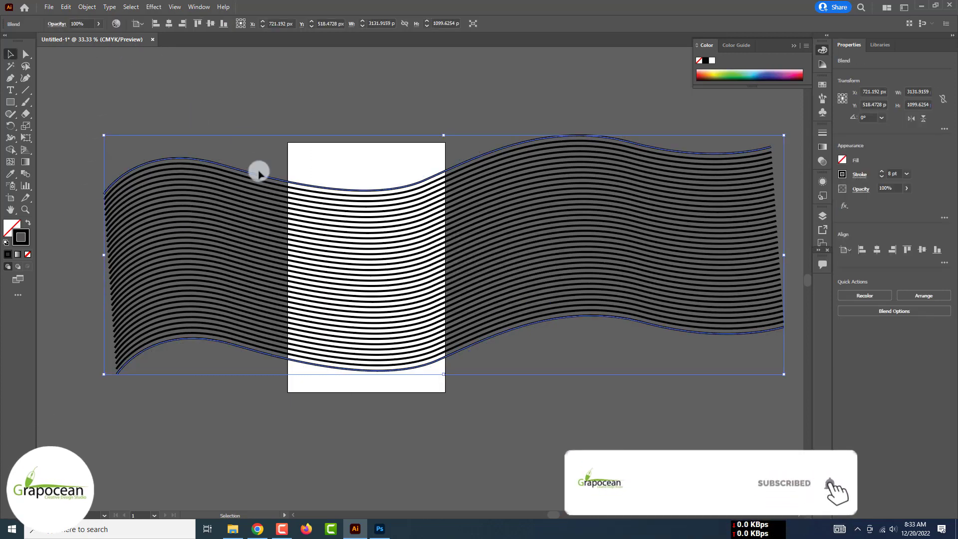
pyautogui.click(229, 137)
pyautogui.doubleClick(225, 166)
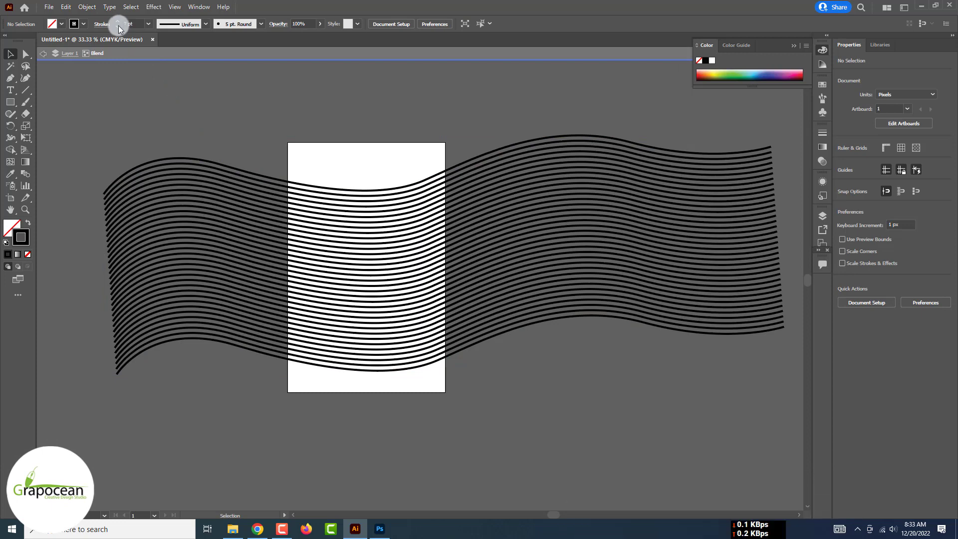
pyautogui.click(216, 162)
pyautogui.click(205, 148)
# Reduce the bottom wave curve's stroke weight by five steps
pyautogui.click(241, 346)
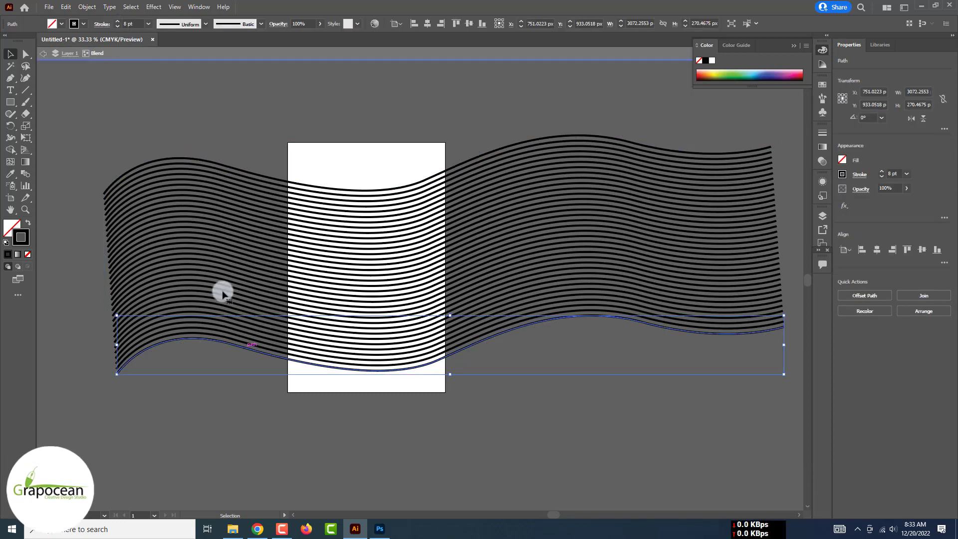
pyautogui.click(119, 25)
pyautogui.click(118, 25)
pyautogui.click(118, 25)
pyautogui.click(118, 25)
pyautogui.click(118, 26)
pyautogui.click(116, 26)
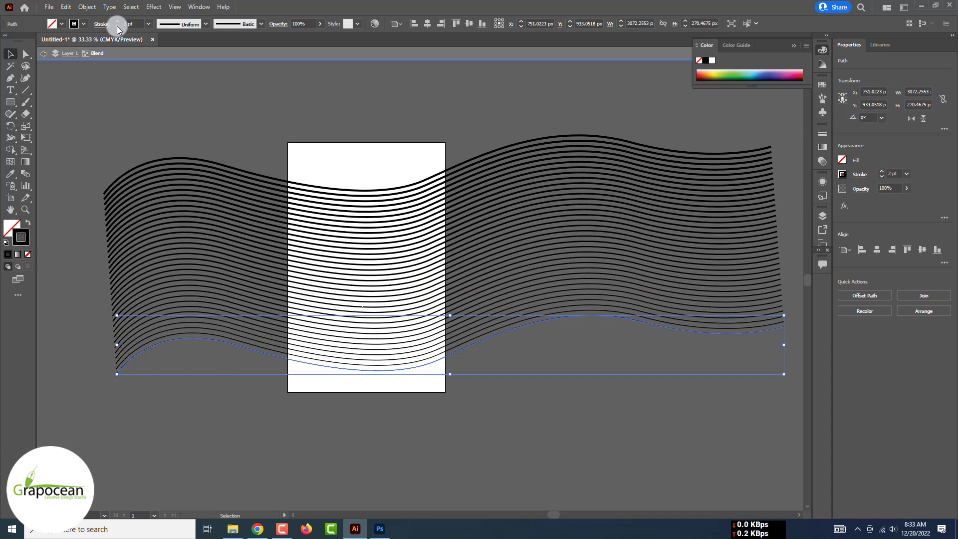
pyautogui.click(117, 26)
# Select the whole blend and drag it out toward the Photoshop banner
pyautogui.click(91, 83)
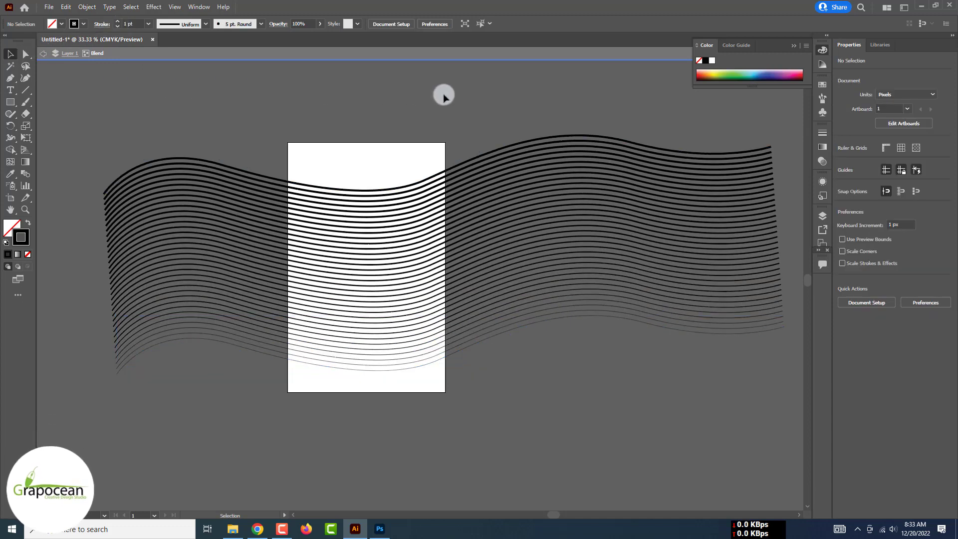
pyautogui.click(487, 151)
pyautogui.moveTo(487, 152); pyautogui.dragTo(382, 530)
# Place the wave lines in the banner and move their layer beneath the sneaker
pyautogui.moveTo(441, 256); pyautogui.dragTo(441, 255)
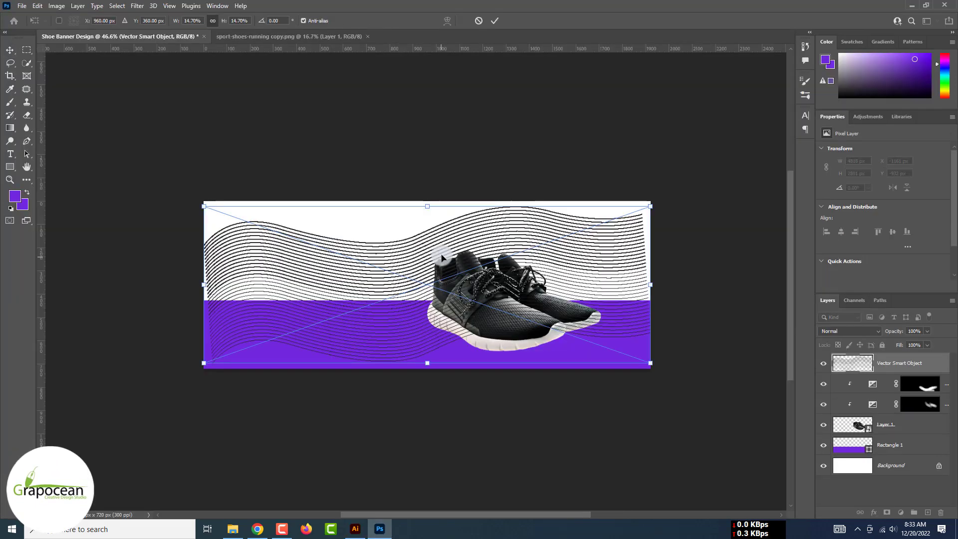
pyautogui.moveTo(380, 267); pyautogui.dragTo(397, 253)
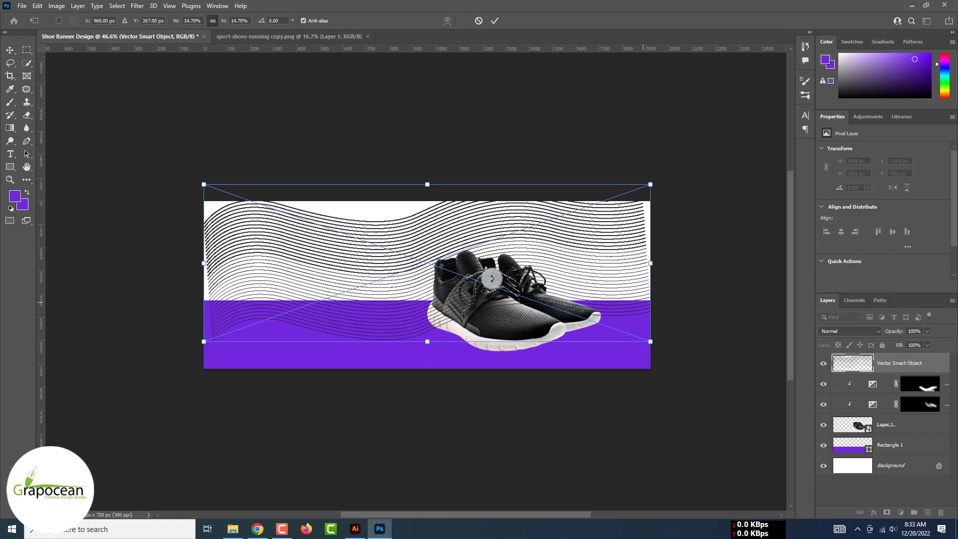
pyautogui.moveTo(652, 341); pyautogui.dragTo(572, 344)
pyautogui.hotkey('ctrl', 'z')
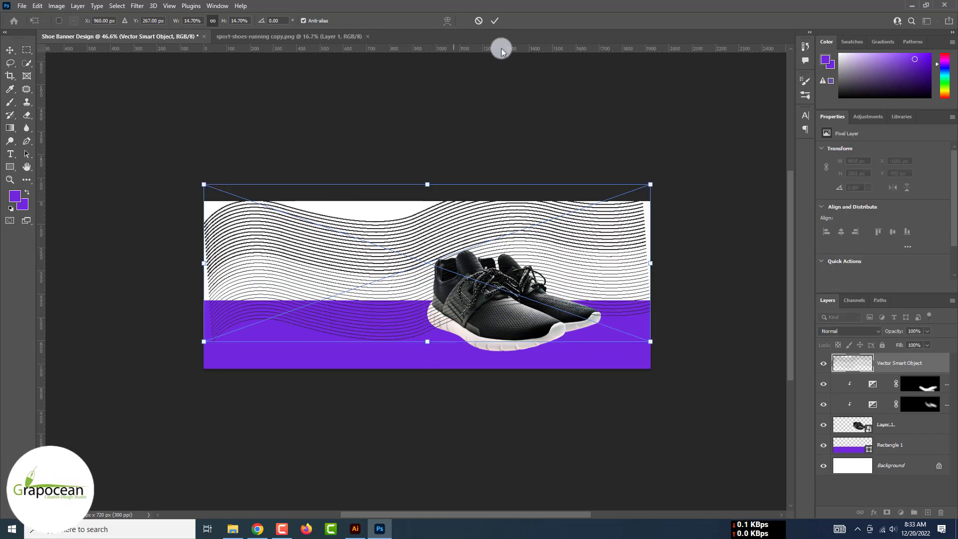
pyautogui.click(494, 21)
pyautogui.moveTo(897, 362); pyautogui.dragTo(896, 434)
# Warp the wave lines into sweeping curves flowing across the banner
pyautogui.hotkey('ctrl', 't')
pyautogui.click(447, 21)
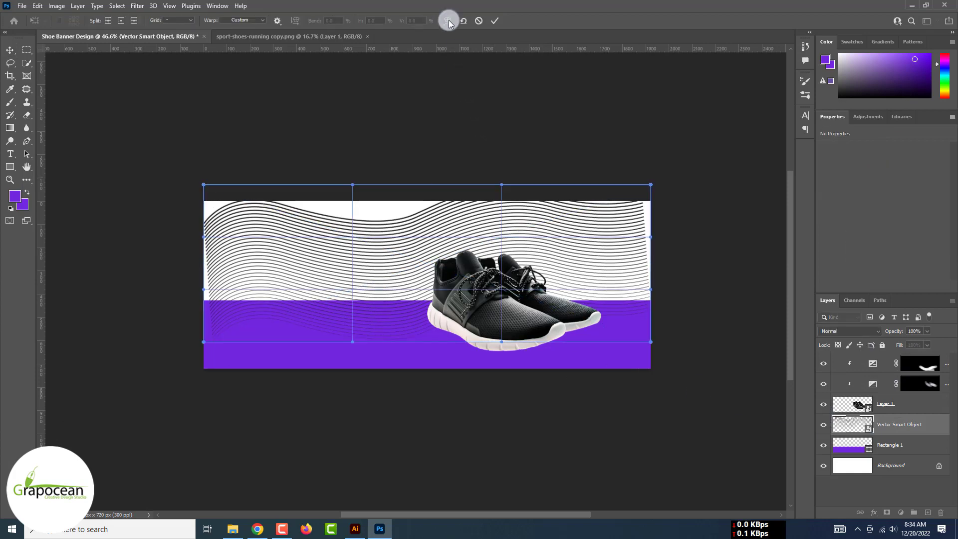
pyautogui.moveTo(352, 345); pyautogui.dragTo(236, 54)
pyautogui.moveTo(203, 341); pyautogui.dragTo(299, 453)
pyautogui.moveTo(623, 310); pyautogui.dragTo(538, 379)
pyautogui.moveTo(391, 263); pyautogui.dragTo(380, 301)
pyautogui.moveTo(613, 212); pyautogui.dragTo(661, 210)
pyautogui.moveTo(625, 295); pyautogui.dragTo(674, 338)
pyautogui.moveTo(220, 290); pyautogui.dragTo(321, 270)
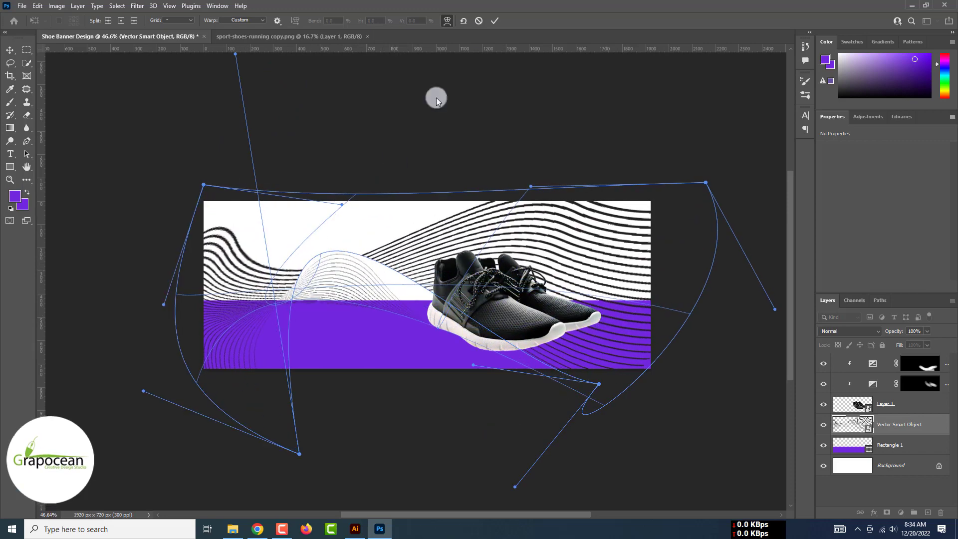
pyautogui.click(494, 21)
pyautogui.scroll(-2, 487, 121)
pyautogui.scroll(2, 484, 214)
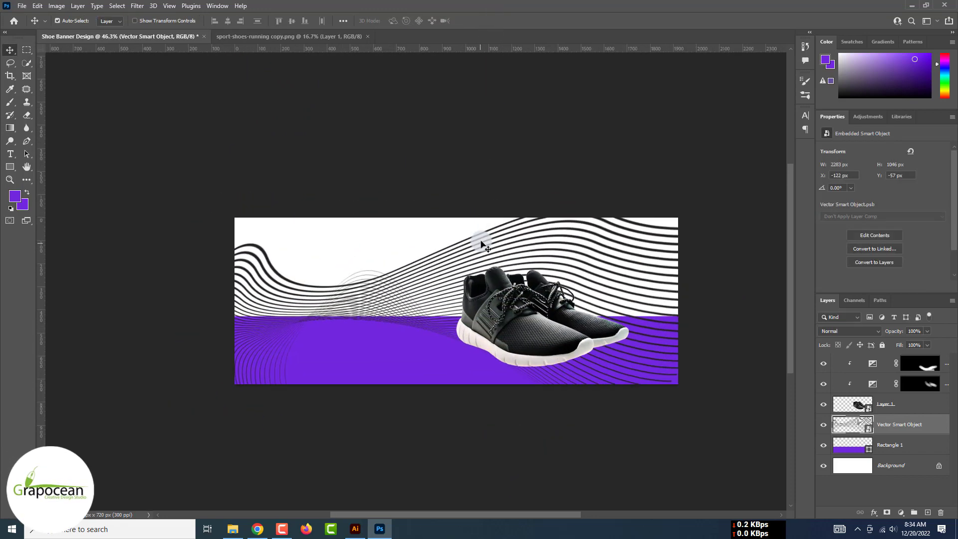
# Scale the wave lines to about 50% and tilt them, then move the purple band to the middle
pyautogui.click(481, 244)
pyautogui.click(916, 424)
pyautogui.hotkey('ctrl', 't')
pyautogui.scroll(-2, 769, 368)
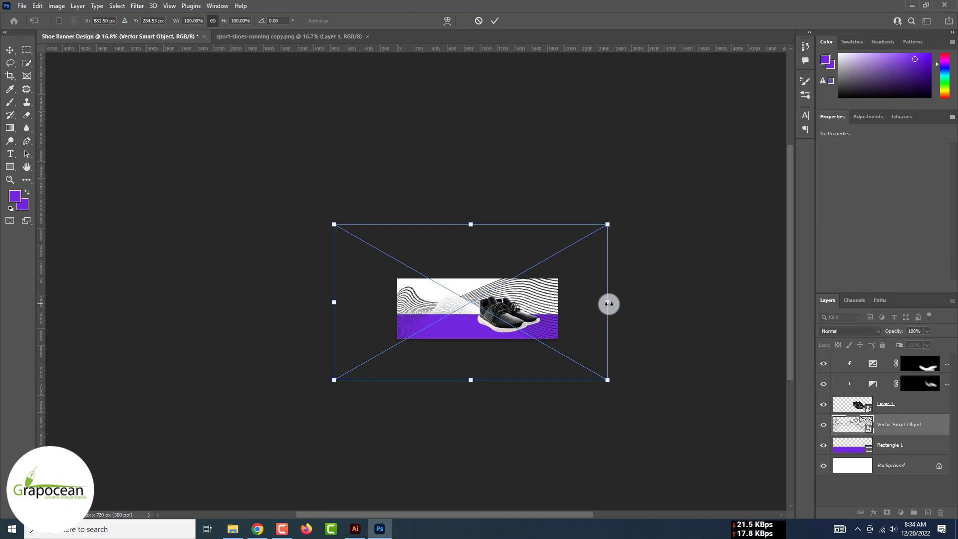
pyautogui.moveTo(609, 304); pyautogui.dragTo(540, 303)
pyautogui.scroll(4, 490, 306)
pyautogui.moveTo(468, 304); pyautogui.dragTo(544, 295)
pyautogui.moveTo(648, 357); pyautogui.dragTo(667, 266)
pyautogui.moveTo(571, 284); pyautogui.dragTo(539, 291)
pyautogui.click(495, 20)
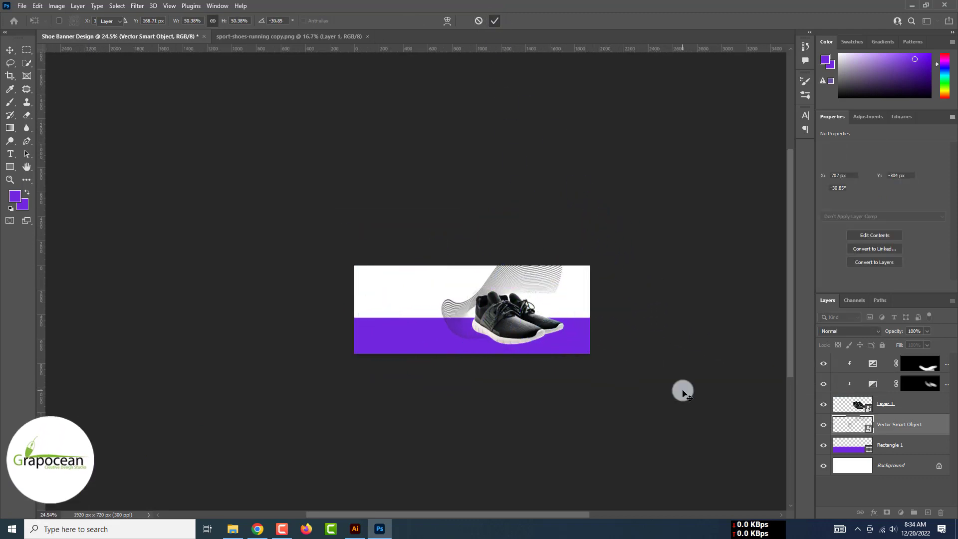
pyautogui.moveTo(357, 340); pyautogui.dragTo(359, 286)
pyautogui.hotkey('ctrl', 't')
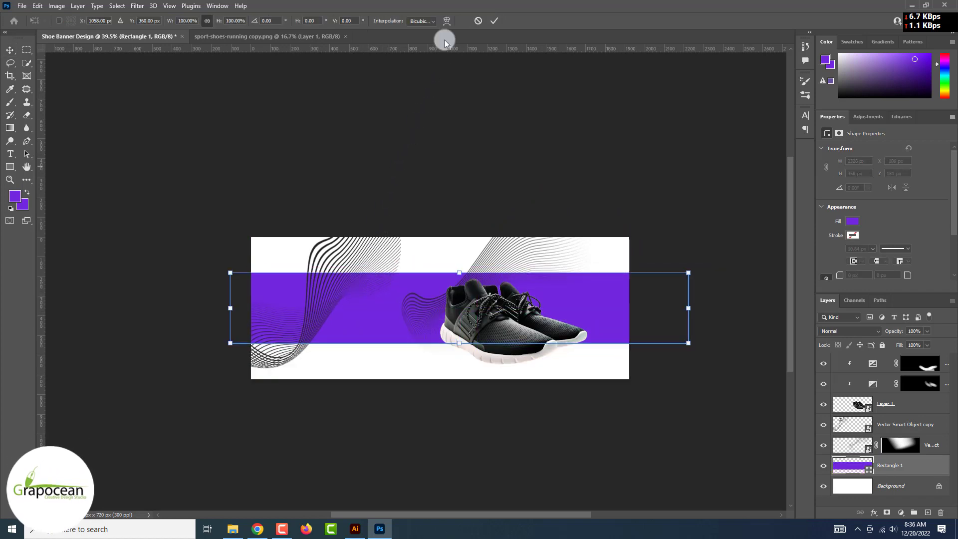
# Warp the purple band, arching its left and top edges into a curve over the sneaker
pyautogui.click(447, 21)
pyautogui.moveTo(382, 343); pyautogui.dragTo(380, 295)
pyautogui.moveTo(383, 273); pyautogui.dragTo(349, 212)
pyautogui.moveTo(620, 334); pyautogui.dragTo(588, 425)
pyautogui.moveTo(374, 258); pyautogui.dragTo(410, 312)
pyautogui.moveTo(230, 272); pyautogui.dragTo(235, 228)
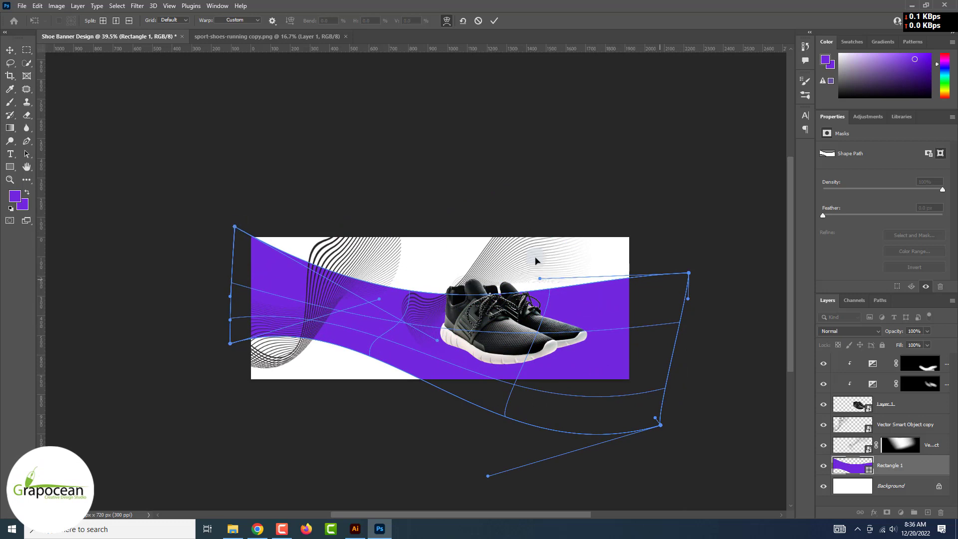
pyautogui.moveTo(688, 273); pyautogui.dragTo(665, 183)
pyautogui.moveTo(406, 284); pyautogui.dragTo(419, 237)
# Refine the warp's right corners and middle curves into a sweeping ribbon, then apply it
pyautogui.moveTo(660, 427); pyautogui.dragTo(620, 475)
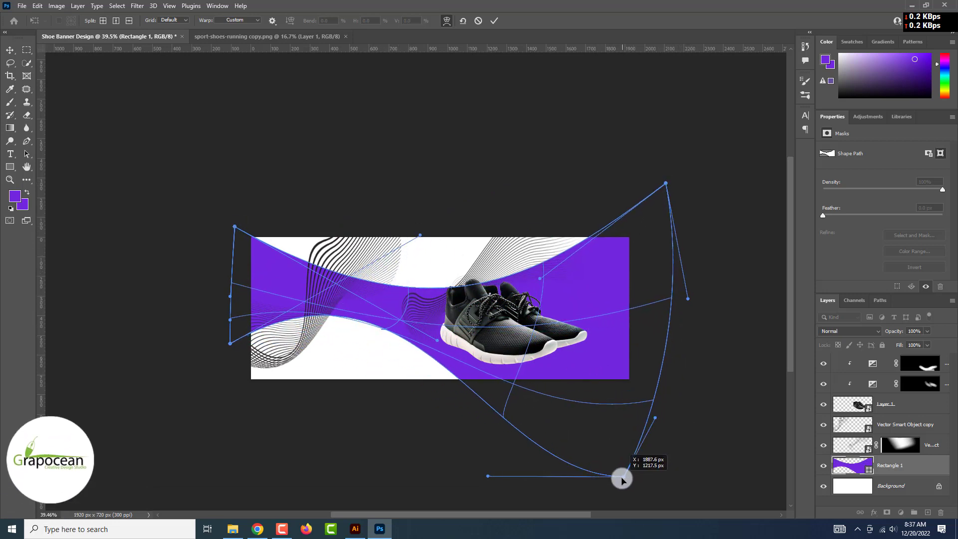
pyautogui.moveTo(665, 183); pyautogui.dragTo(573, 159)
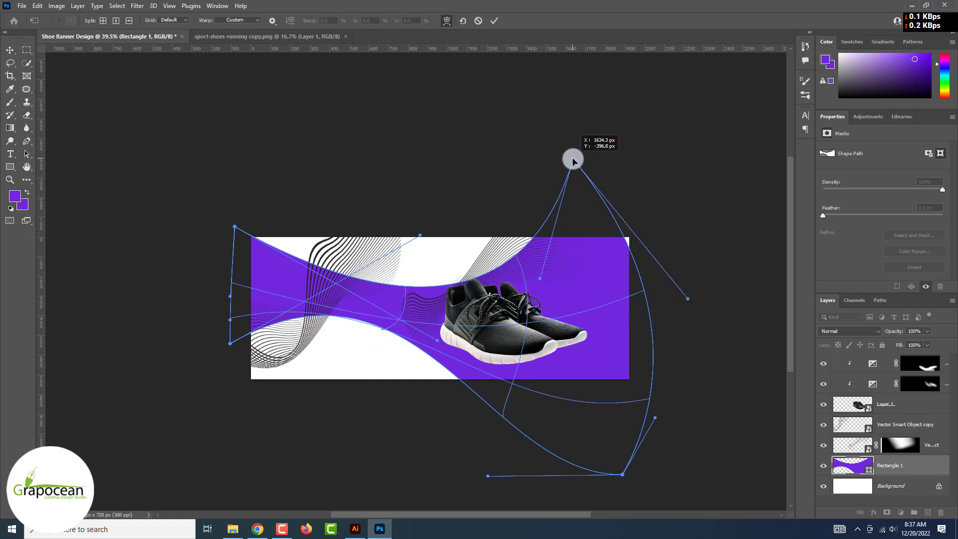
pyautogui.moveTo(502, 266); pyautogui.dragTo(513, 301)
pyautogui.moveTo(230, 343)
pyautogui.mouseDown()
pyautogui.moveTo(239, 368)
pyautogui.moveTo(243, 346)
pyautogui.mouseUp()
pyautogui.moveTo(419, 238); pyautogui.dragTo(313, 188)
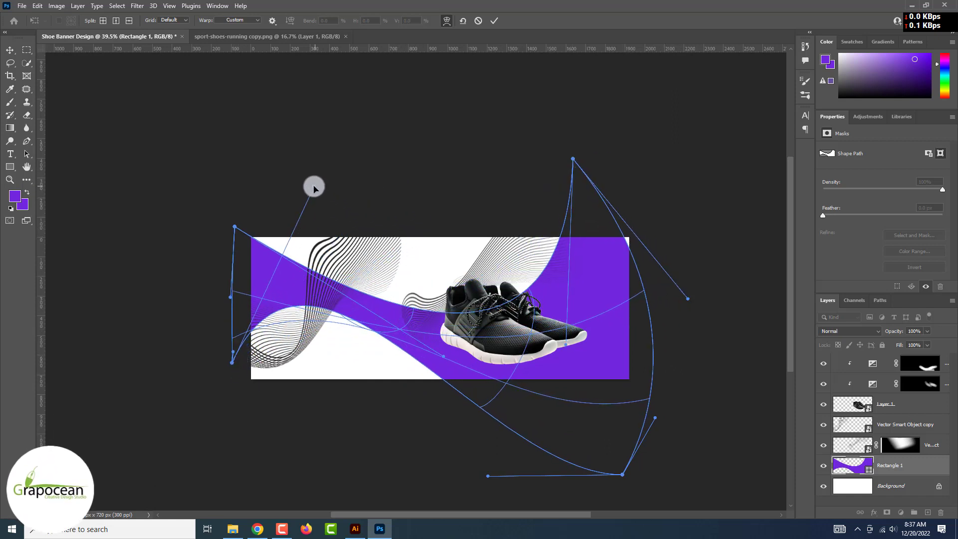
pyautogui.moveTo(444, 357); pyautogui.dragTo(477, 370)
pyautogui.click(494, 20)
pyautogui.click(462, 207)
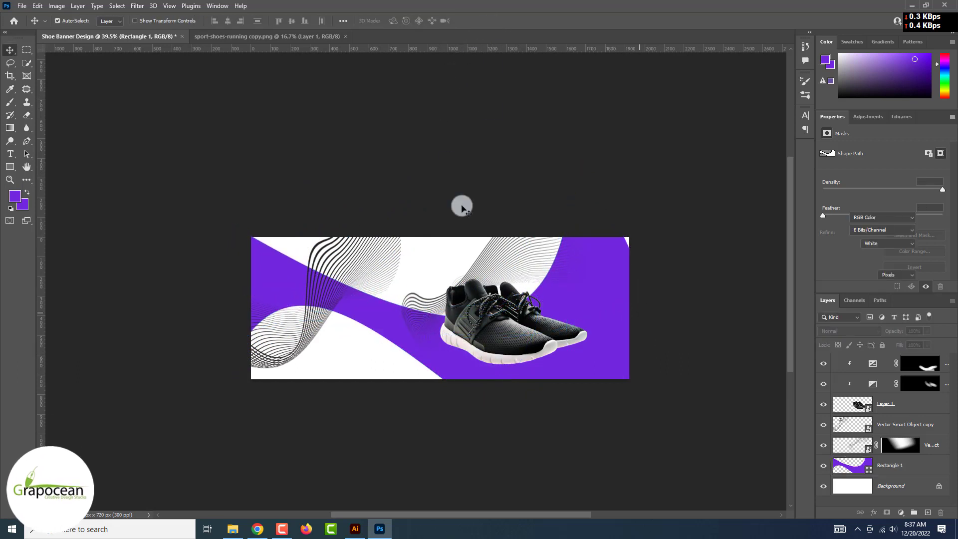
# Add an Exposure adjustment layer
pyautogui.scroll(-3, 546, 463)
pyautogui.scroll(3, 546, 458)
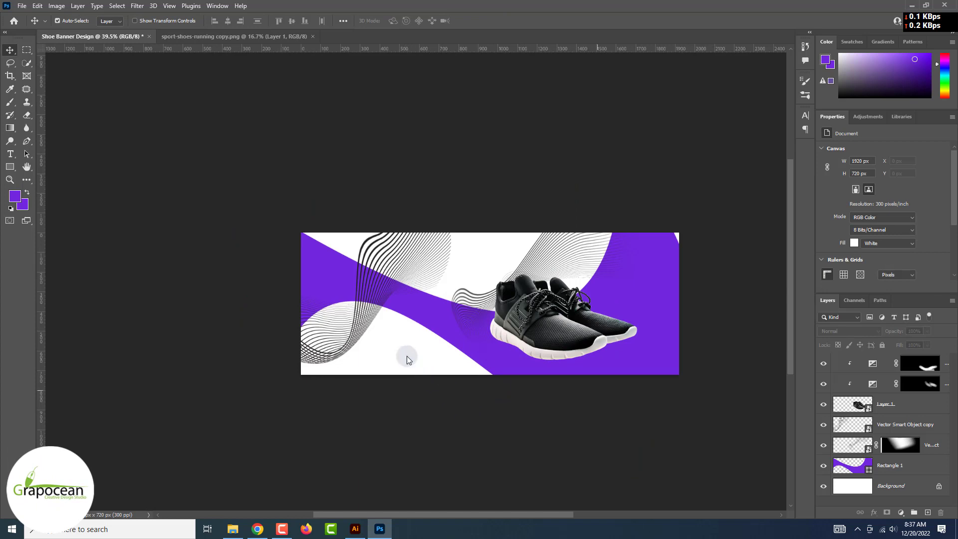
pyautogui.click(900, 512)
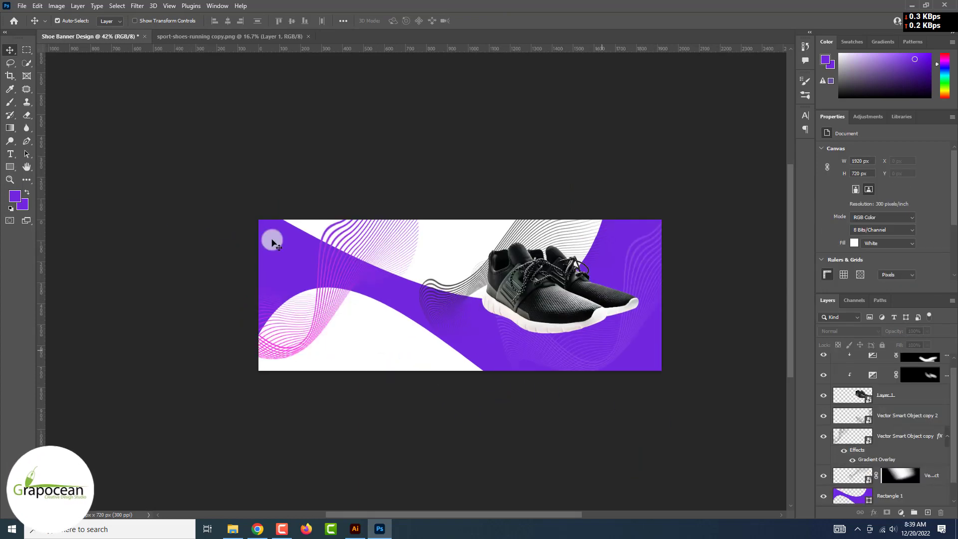
pyautogui.click(577, 357)
pyautogui.click(601, 434)
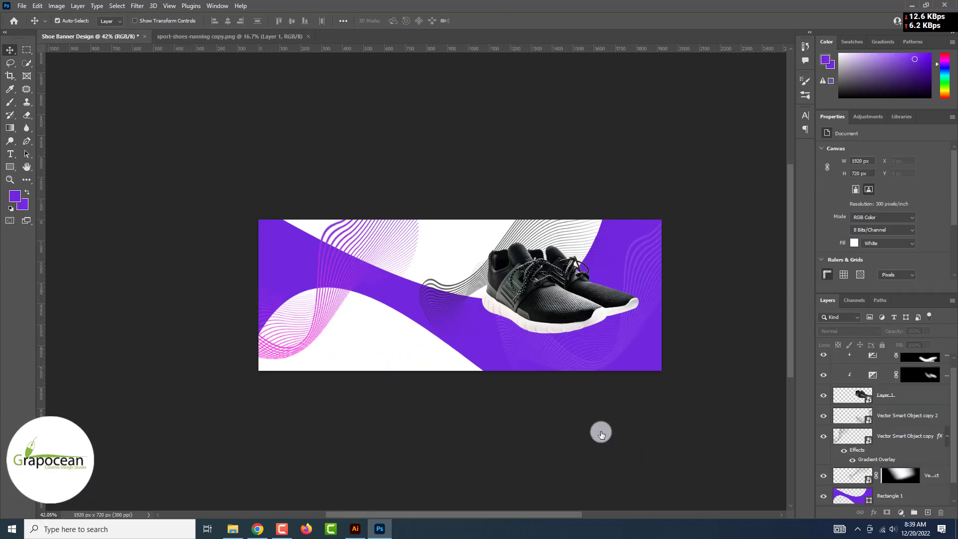
# Create a new empty layer directly above Rectangle 1
pyautogui.scroll(-2, 907, 474)
pyautogui.click(919, 478)
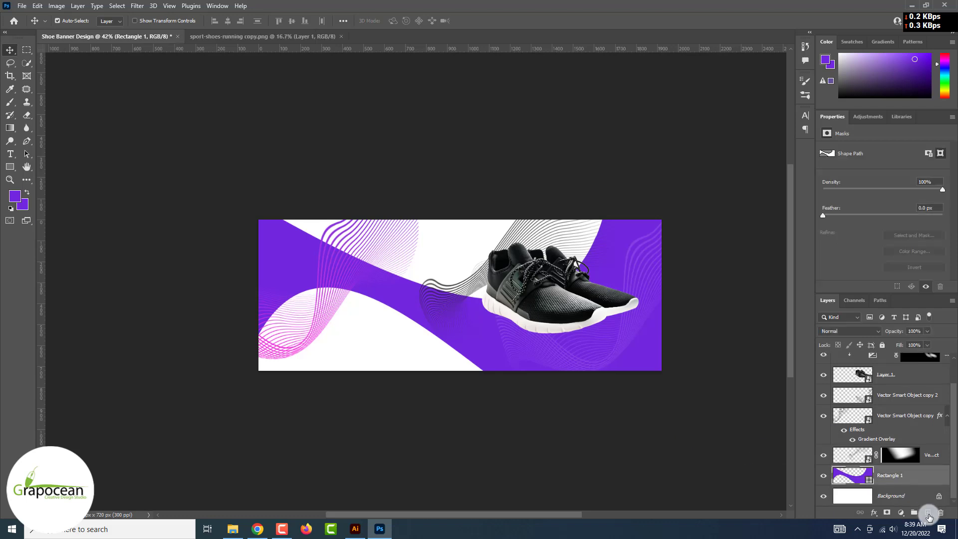
pyautogui.click(927, 512)
pyautogui.click(27, 142)
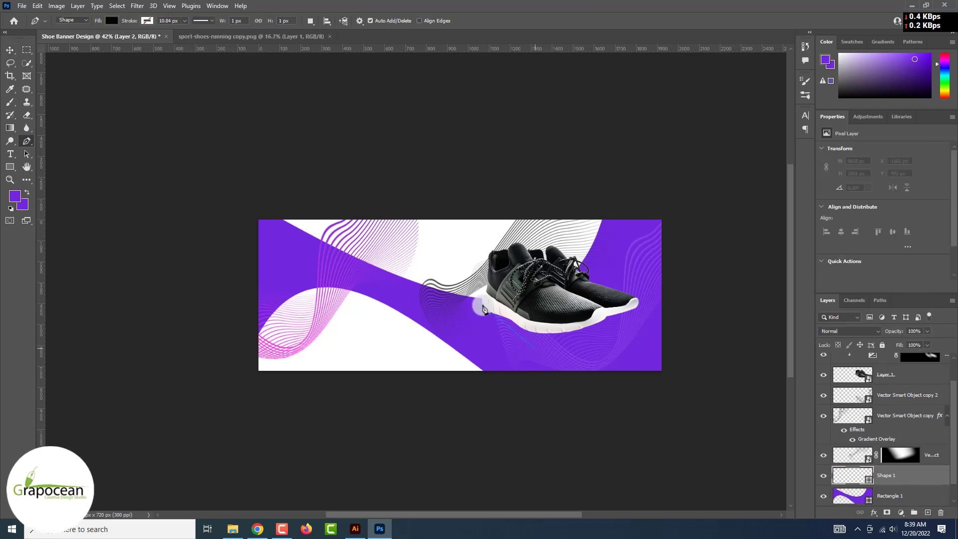
# Pen-draw a closed black curved shape under the shoe's sole and select its Shape 1 layer
pyautogui.scroll(5, 482, 308)
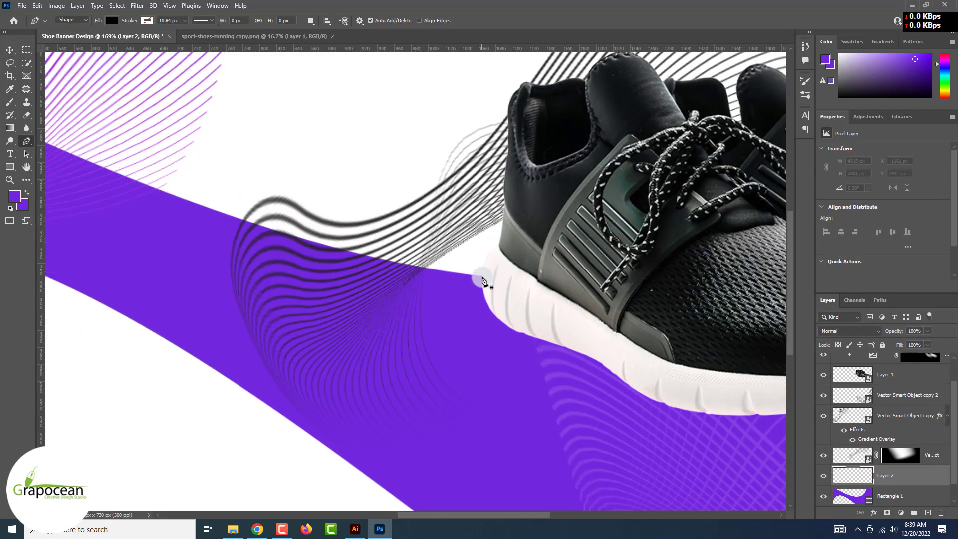
pyautogui.click(482, 277)
pyautogui.scroll(-5, 566, 351)
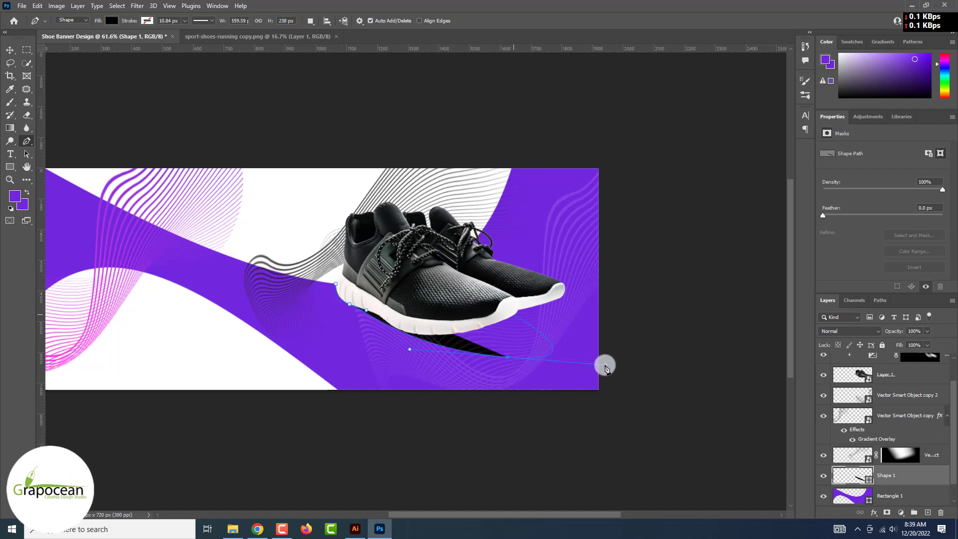
pyautogui.moveTo(531, 317); pyautogui.dragTo(582, 338)
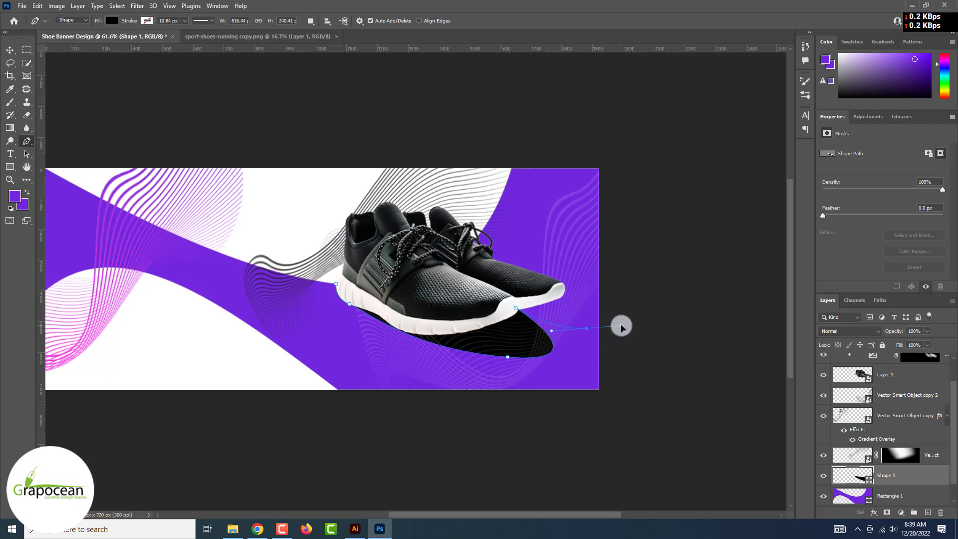
pyautogui.moveTo(541, 278); pyautogui.dragTo(501, 268)
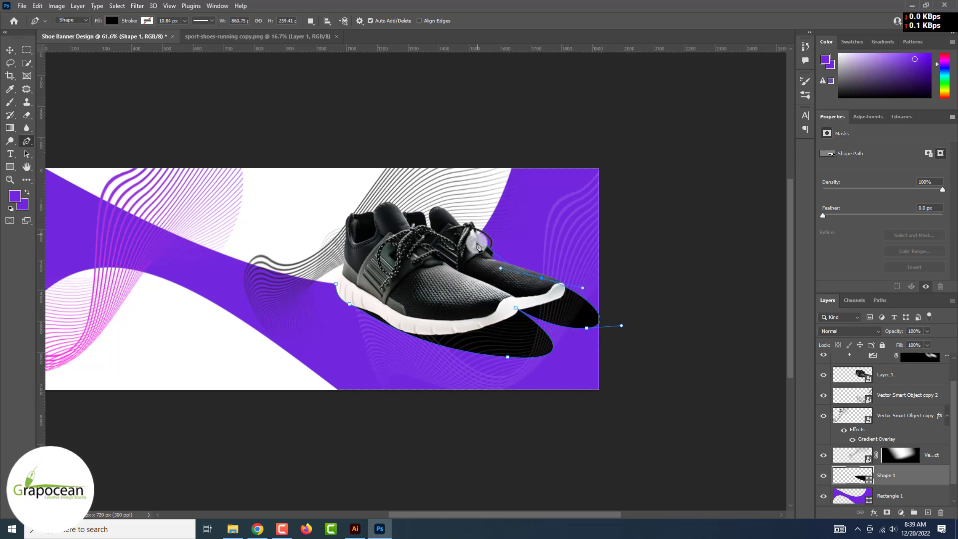
pyautogui.click(336, 283)
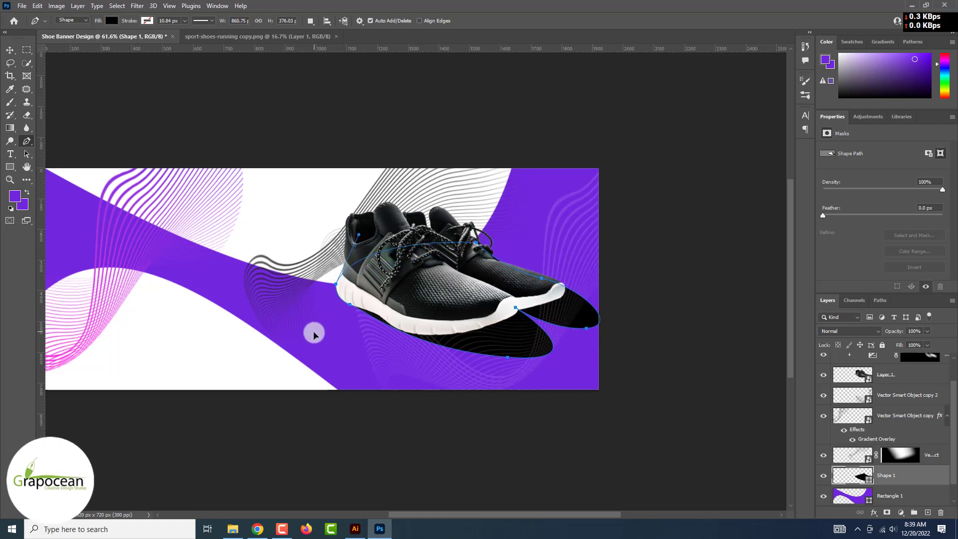
pyautogui.click(9, 49)
pyautogui.click(225, 70)
pyautogui.scroll(-4, 512, 323)
pyautogui.click(533, 339)
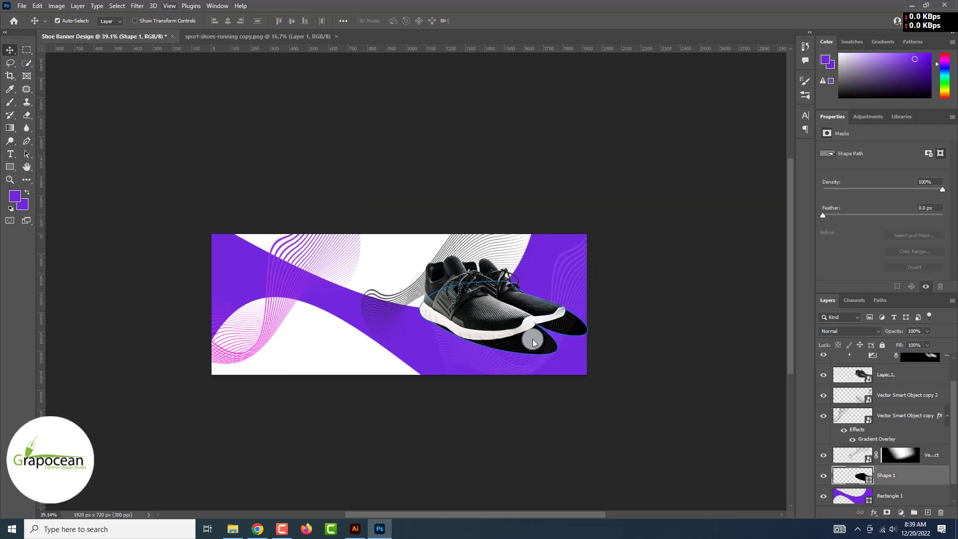
pyautogui.click(136, 6)
# Convert the shadow to a smart object with a Radial Blur filter and set opacity to 42%
pyautogui.press('b')
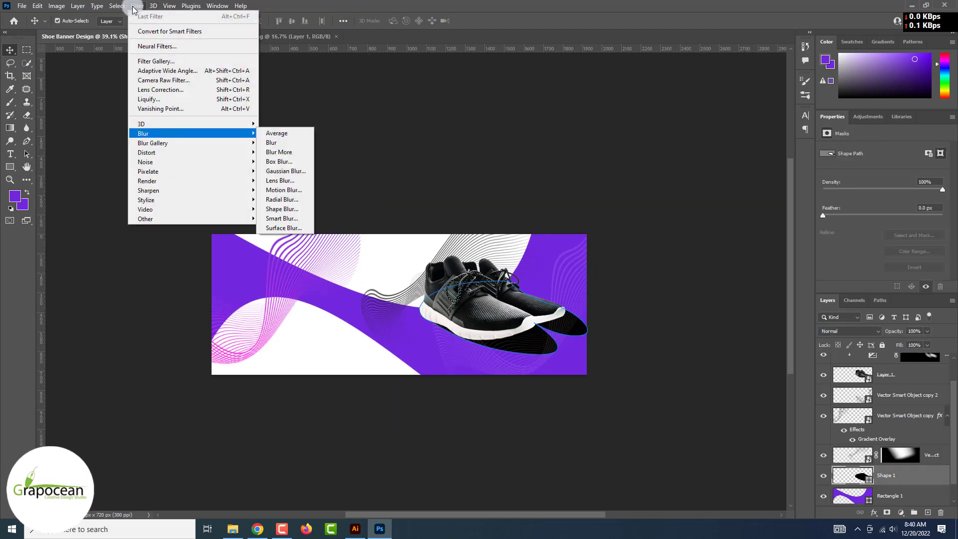
pyautogui.click(291, 199)
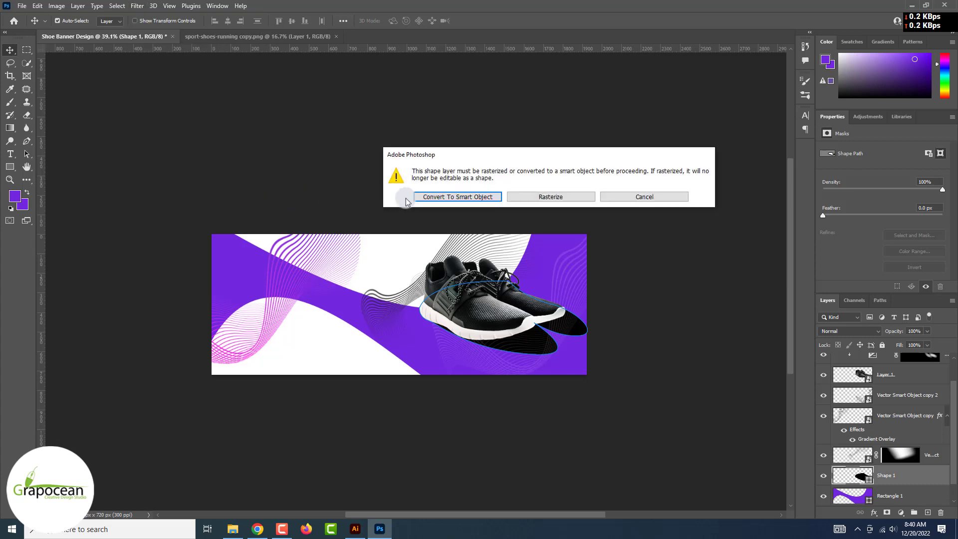
pyautogui.click(449, 198)
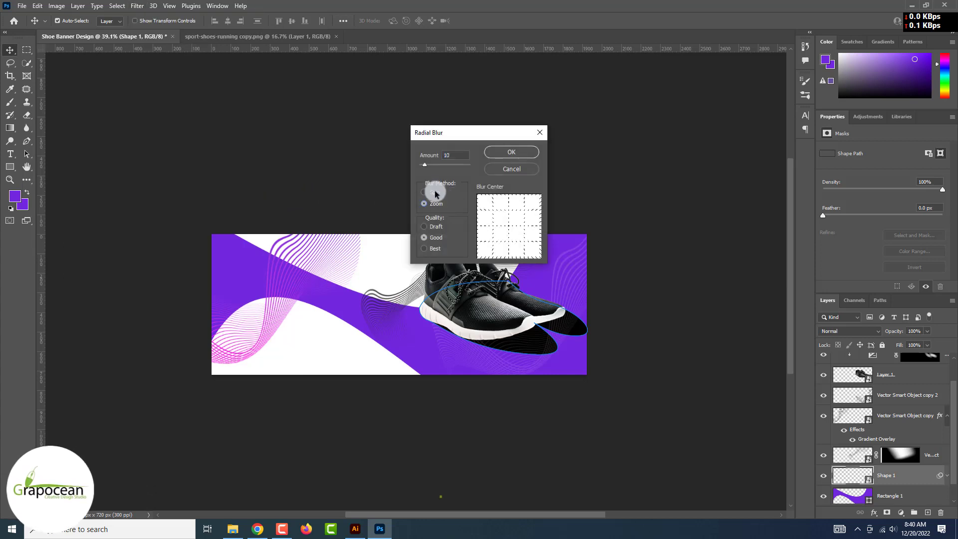
pyautogui.click(511, 152)
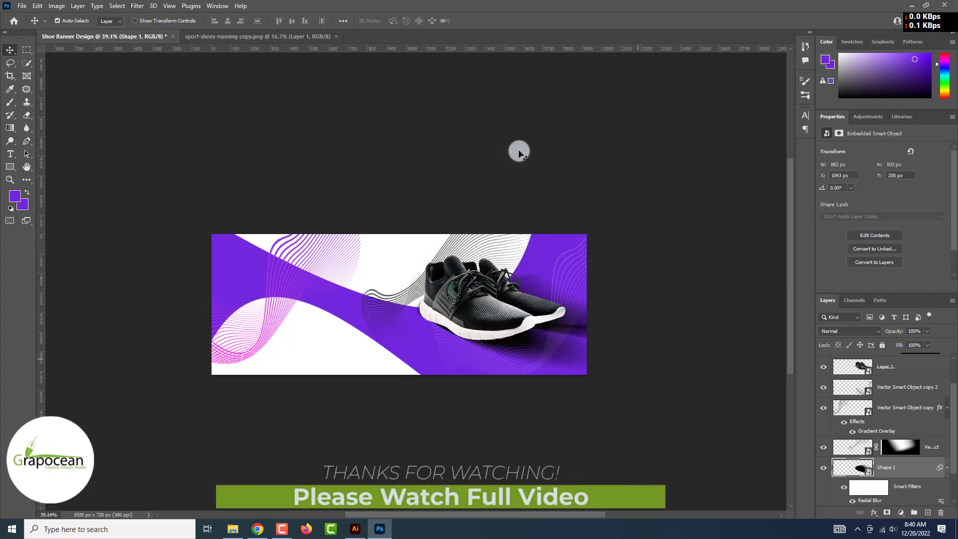
pyautogui.moveTo(895, 344); pyautogui.dragTo(902, 345)
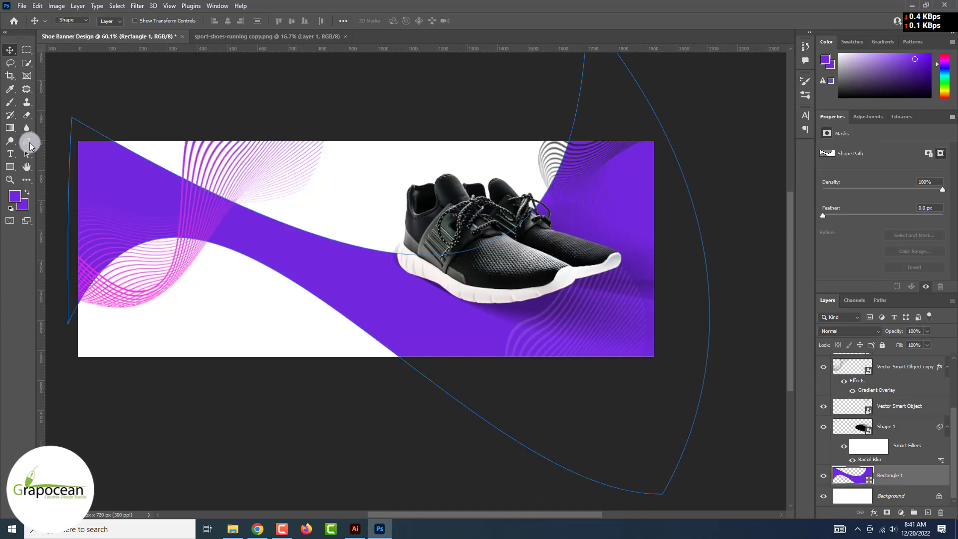
# Draw a closed curved pen shape sweeping across the top of the banner above the Background
pyautogui.click(909, 496)
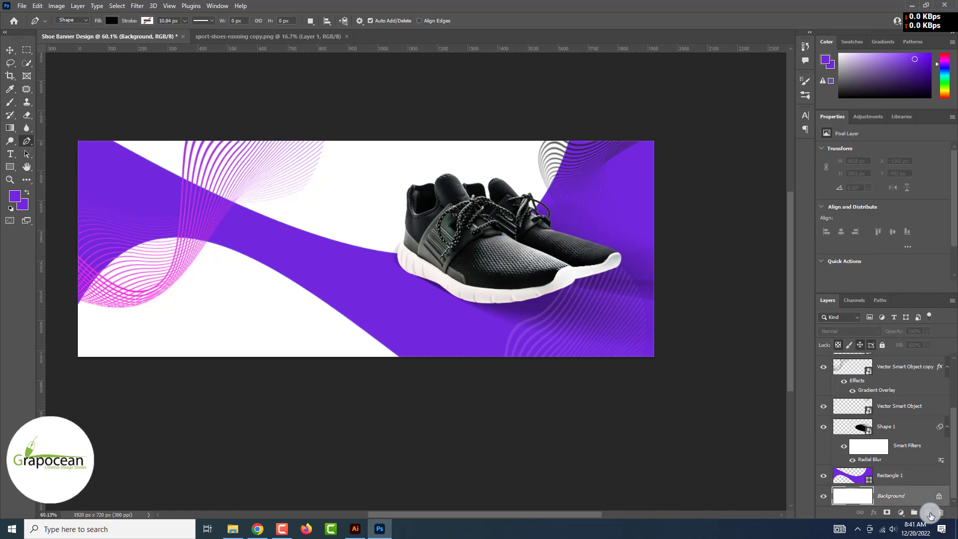
pyautogui.click(595, 129)
pyautogui.moveTo(516, 259); pyautogui.dragTo(459, 285)
pyautogui.moveTo(297, 252); pyautogui.dragTo(236, 222)
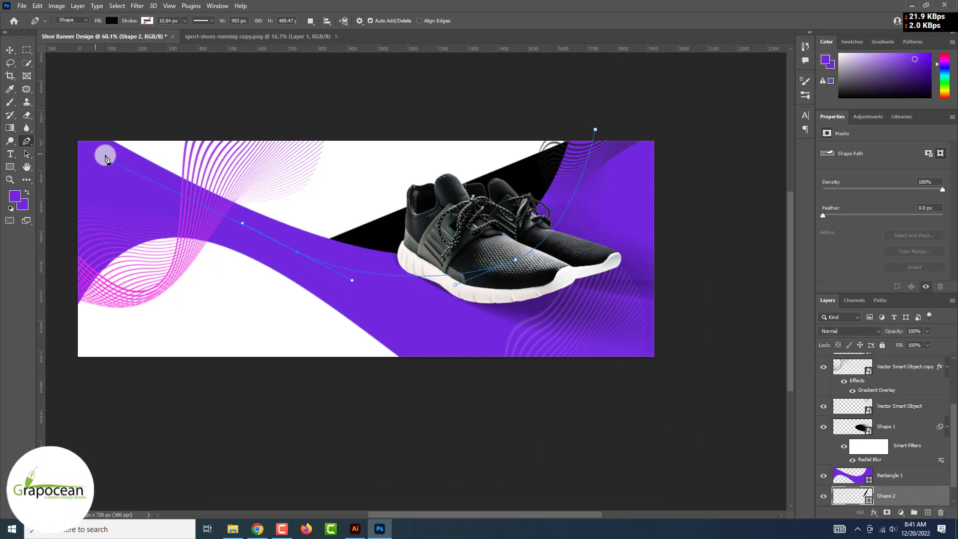
pyautogui.click(67, 136)
pyautogui.click(595, 129)
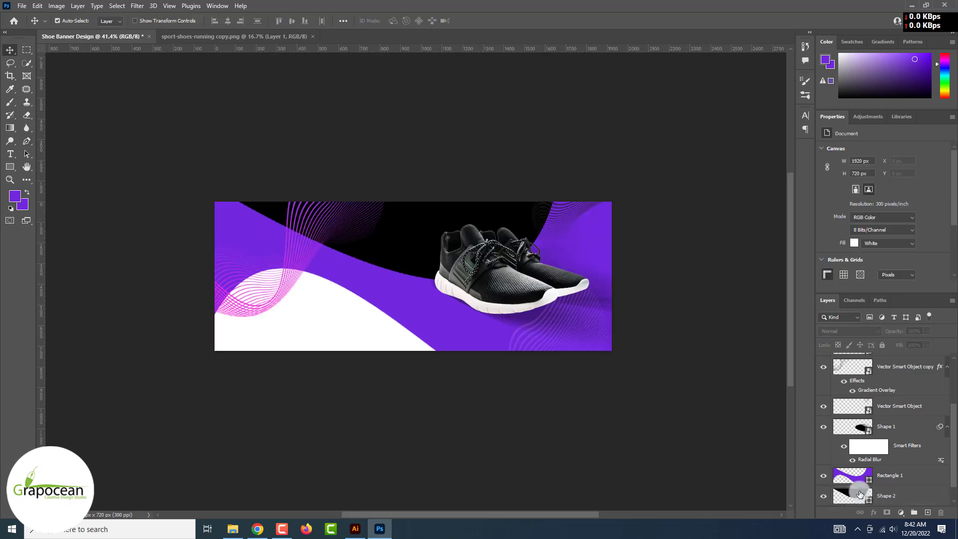
# Fill Shape 2 with a pasted magenta colour value and undo an accidental wave move
pyautogui.doubleClick(852, 496)
pyautogui.hotkey('ctrl', 'v')
pyautogui.click(915, 340)
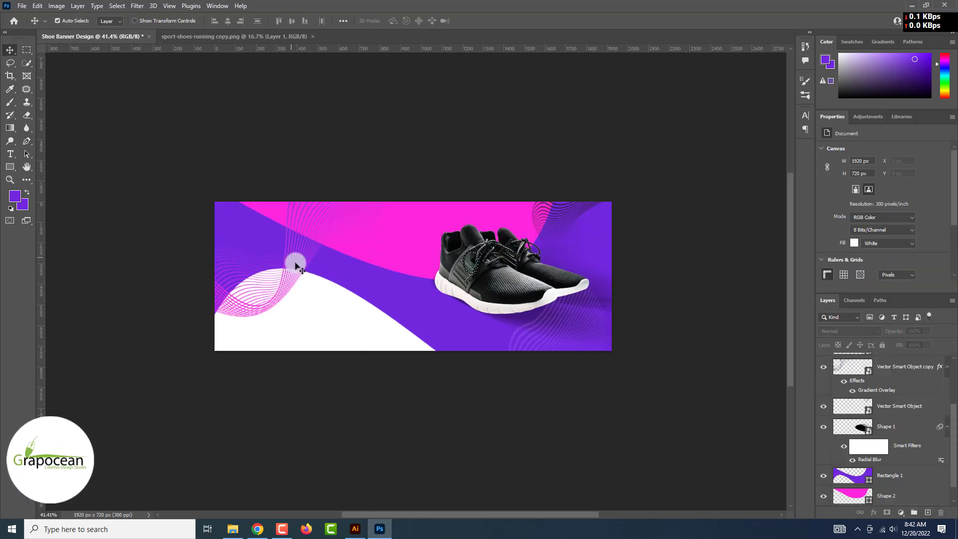
pyautogui.moveTo(285, 270); pyautogui.dragTo(277, 298)
pyautogui.hotkey('ctrl', 'z')
pyautogui.click(636, 419)
pyautogui.scroll(-6, 629, 419)
pyautogui.scroll(5, 629, 419)
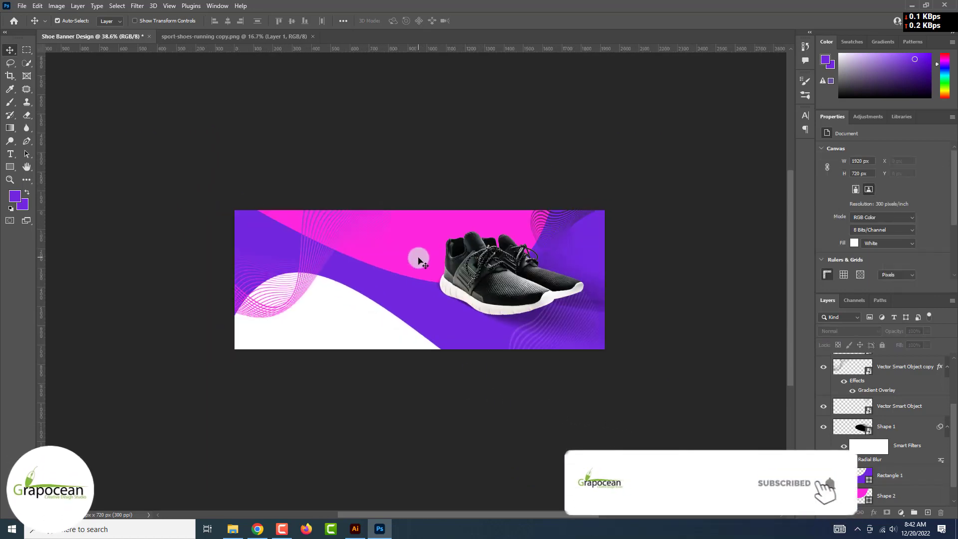
# Give Rectangle 1 a Drop Shadow: 23% opacity, -94°, 35 px distance, 17% spread, 51 px size, new contour
pyautogui.click(419, 256)
pyautogui.rightClick(916, 475)
pyautogui.click(855, 53)
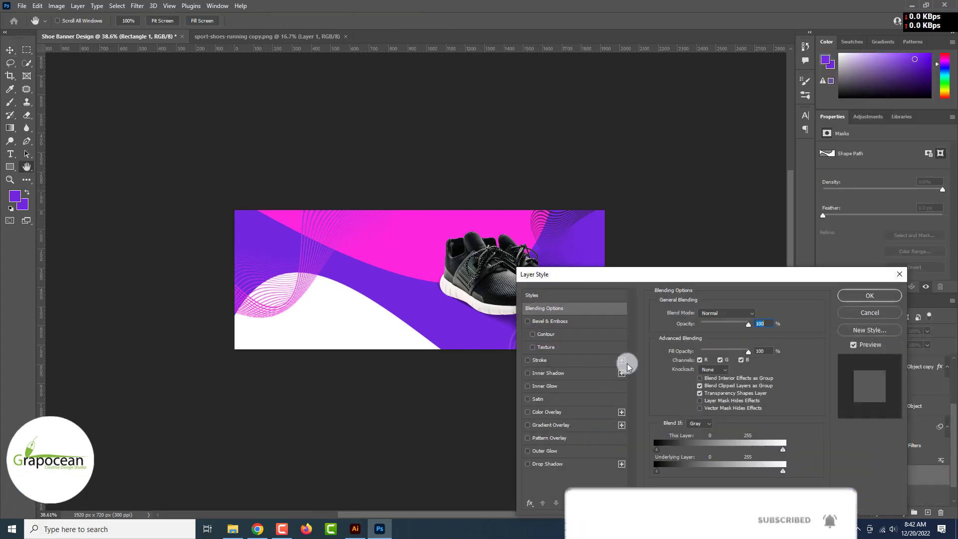
pyautogui.click(550, 463)
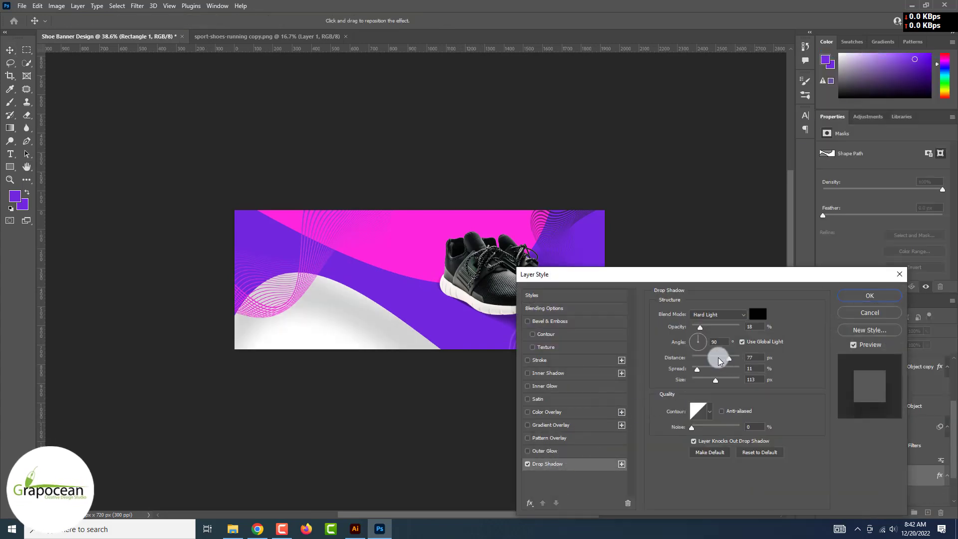
pyautogui.moveTo(718, 358); pyautogui.dragTo(724, 329)
pyautogui.moveTo(715, 380)
pyautogui.mouseDown()
pyautogui.moveTo(687, 378)
pyautogui.moveTo(705, 383)
pyautogui.mouseUp()
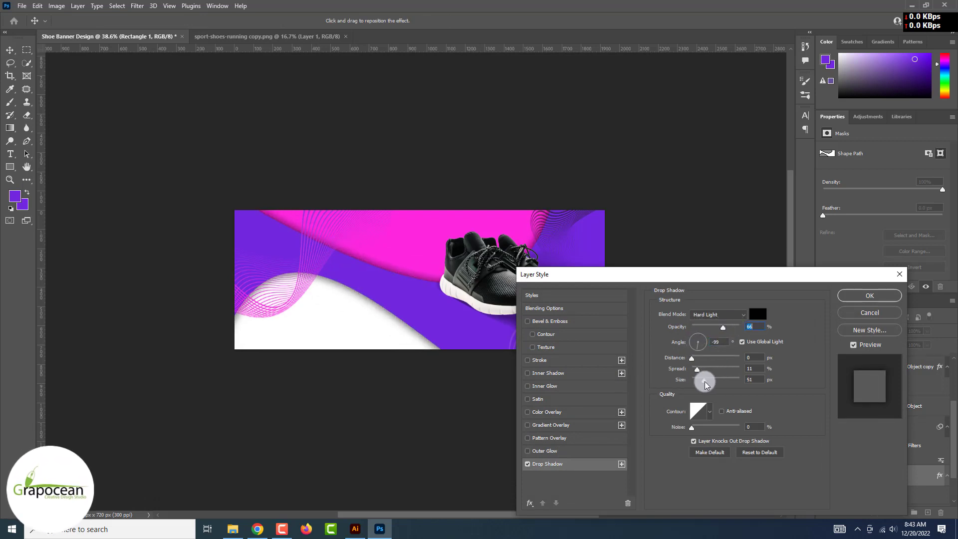
pyautogui.moveTo(701, 349); pyautogui.dragTo(699, 368)
pyautogui.moveTo(703, 380)
pyautogui.mouseDown()
pyautogui.moveTo(685, 381)
pyautogui.moveTo(713, 359)
pyautogui.moveTo(704, 382)
pyautogui.mouseUp()
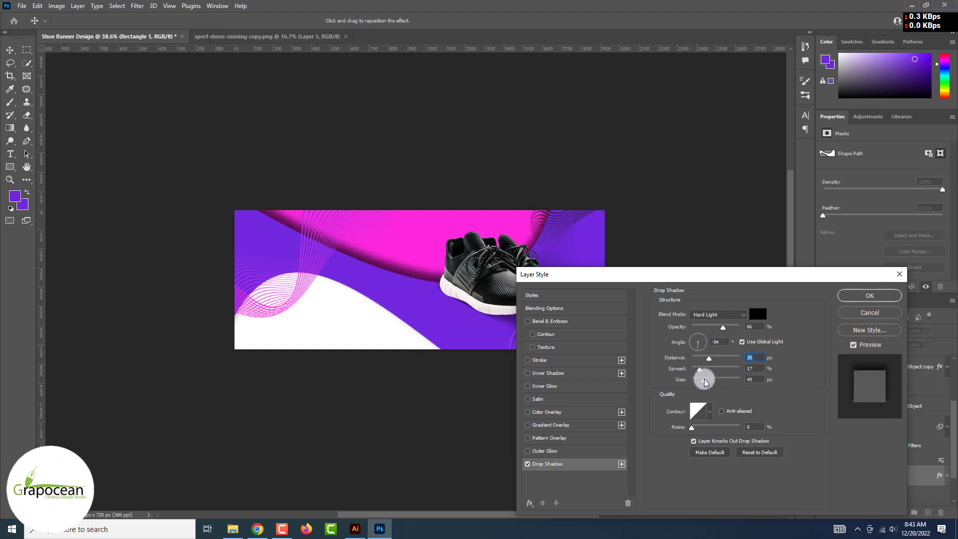
pyautogui.moveTo(710, 335); pyautogui.dragTo(706, 329)
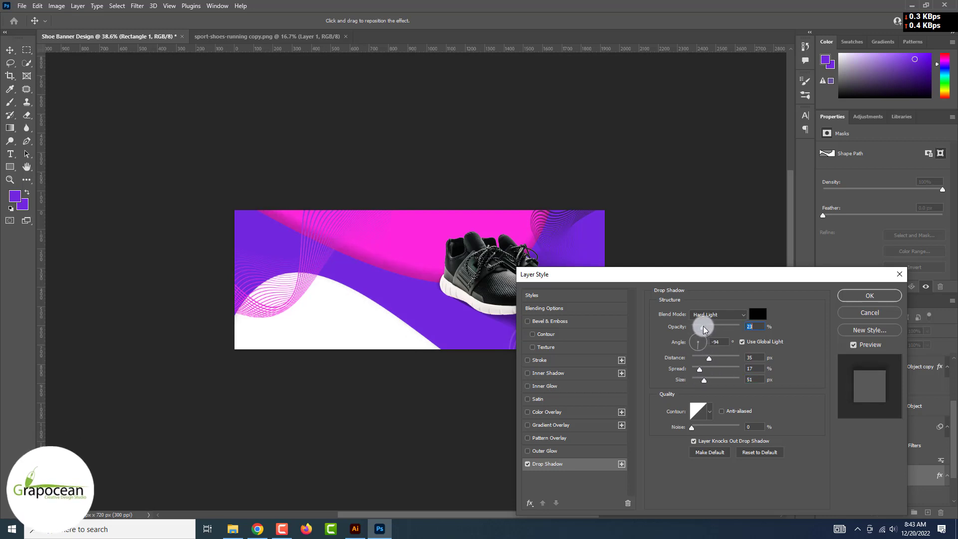
pyautogui.click(709, 411)
pyautogui.click(700, 435)
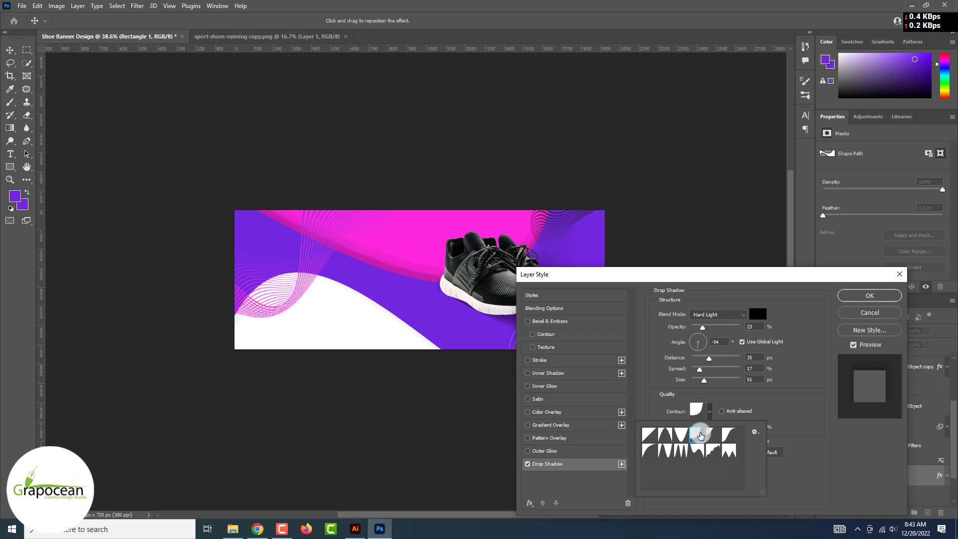
pyautogui.click(712, 360)
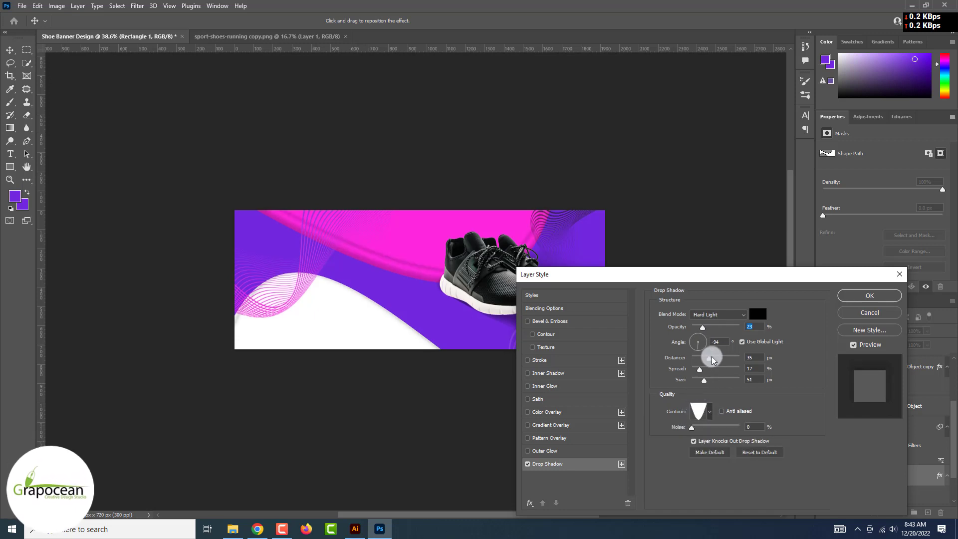
# Apply the drop shadow, then reposition the wave-line graphic and blend it with Overlay
pyautogui.click(860, 298)
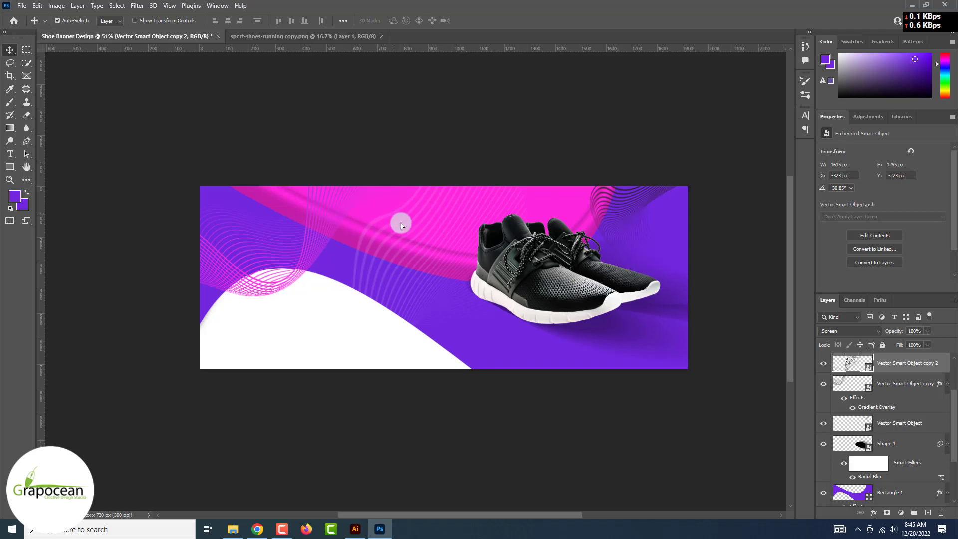
pyautogui.moveTo(400, 220); pyautogui.dragTo(460, 314)
pyautogui.click(857, 330)
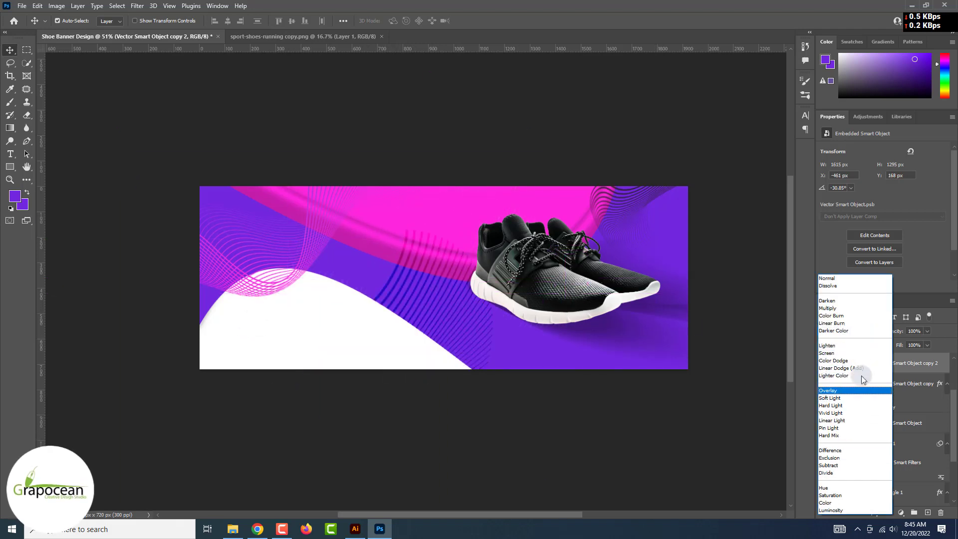
pyautogui.click(862, 390)
# Transform and commit the wave-line copy's placement, then select the Rectangle 1 wave layer
pyautogui.hotkey('ctrl', 't')
pyautogui.moveTo(468, 308); pyautogui.dragTo(436, 312)
pyautogui.click(493, 20)
pyautogui.scroll(-1, 534, 406)
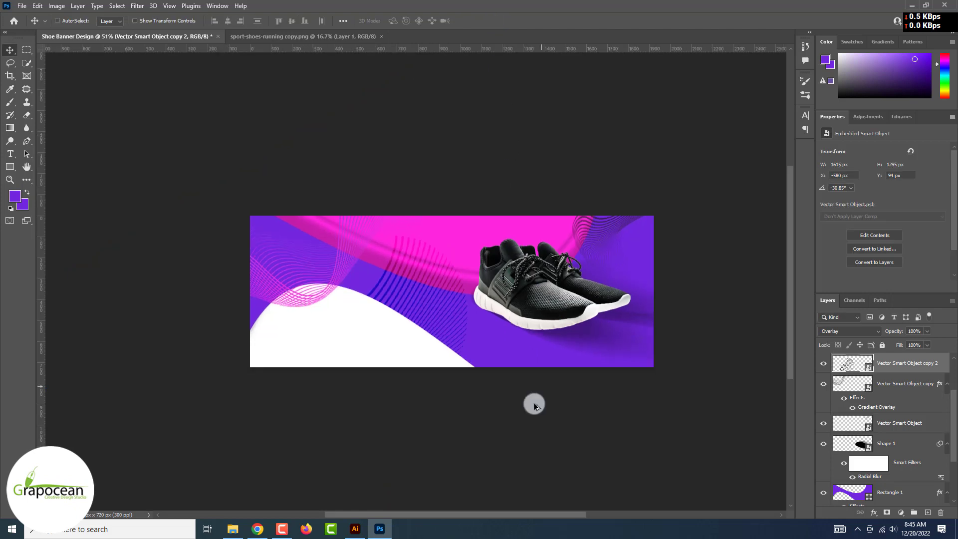
pyautogui.scroll(-1, 534, 405)
pyautogui.scroll(2, 509, 367)
pyautogui.keyDown('ctrl'); pyautogui.click(509, 368); pyautogui.keyUp('ctrl')
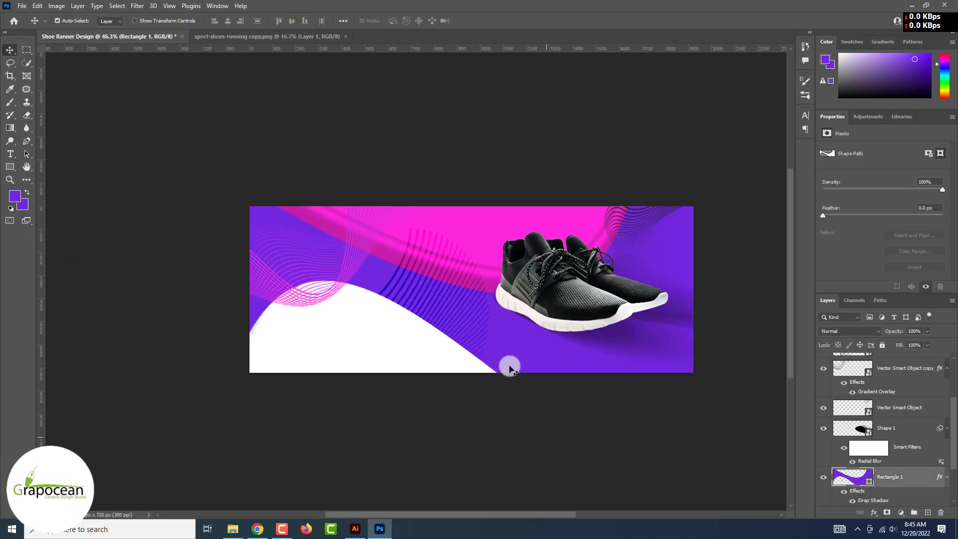
# Pen-draw a closed curved Shape 4 along the white wave's edge and move it below Rectangle 1
pyautogui.click(27, 142)
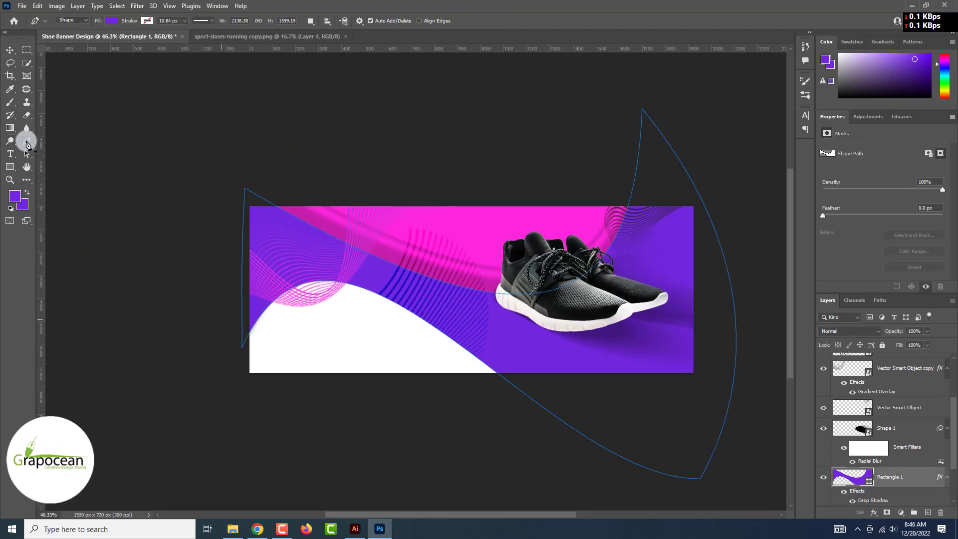
pyautogui.click(927, 512)
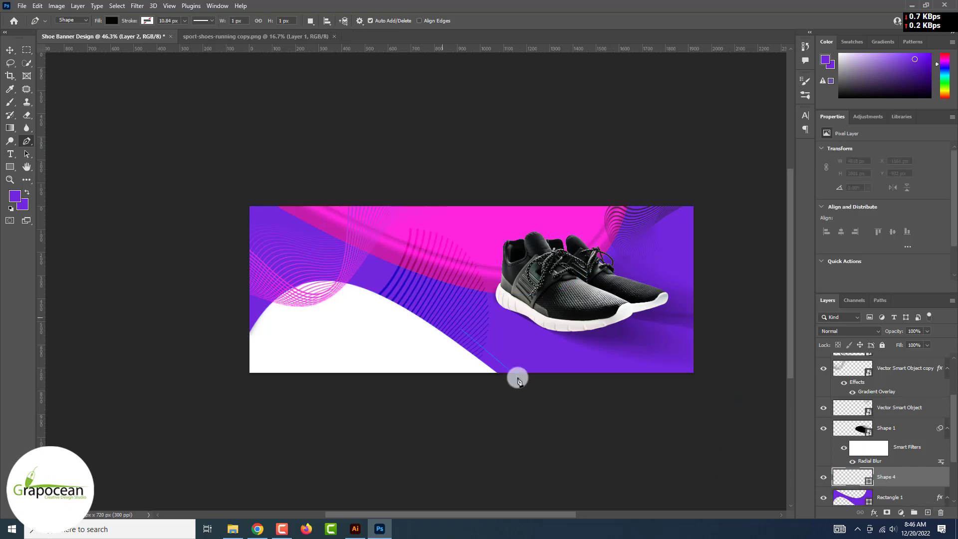
pyautogui.moveTo(358, 286); pyautogui.dragTo(292, 288)
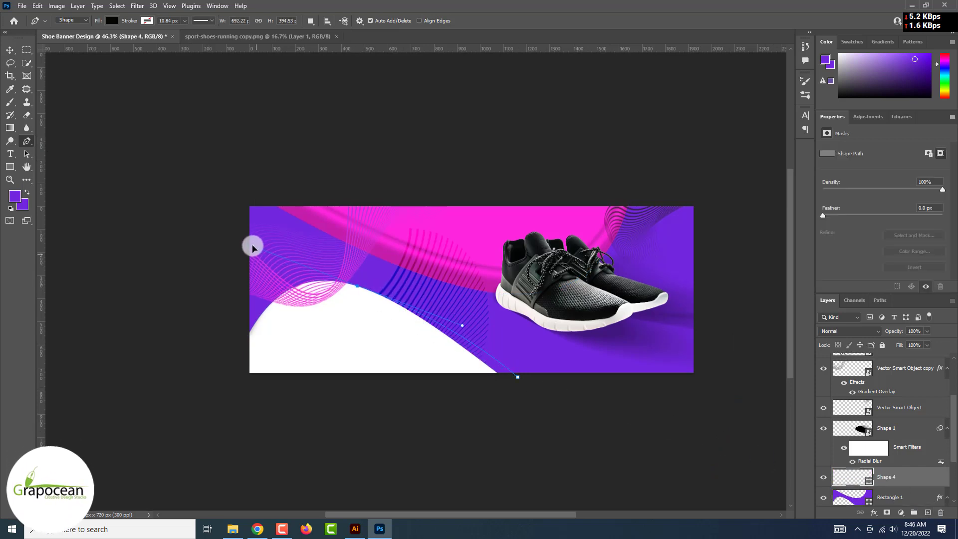
pyautogui.moveTo(484, 381); pyautogui.dragTo(205, 271)
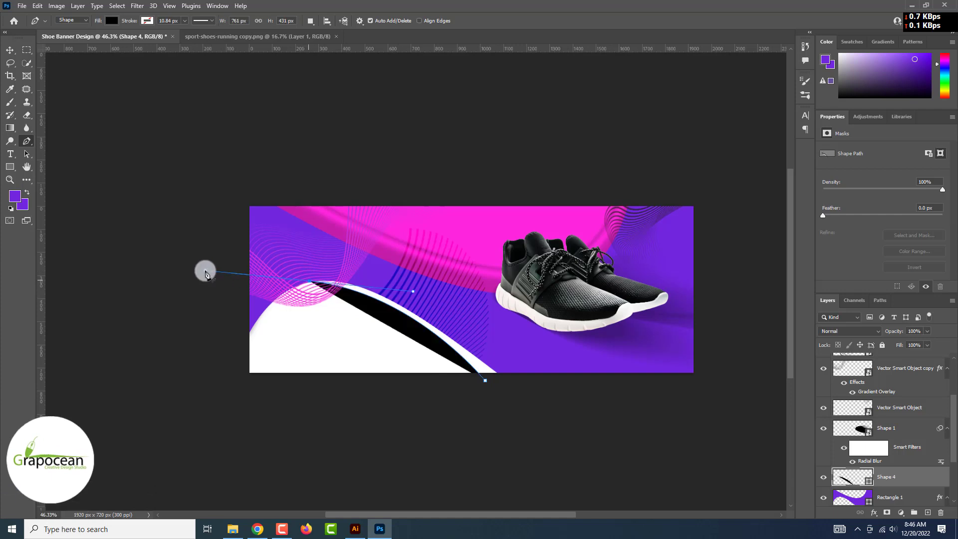
pyautogui.hotkey('ctrl', 'z')
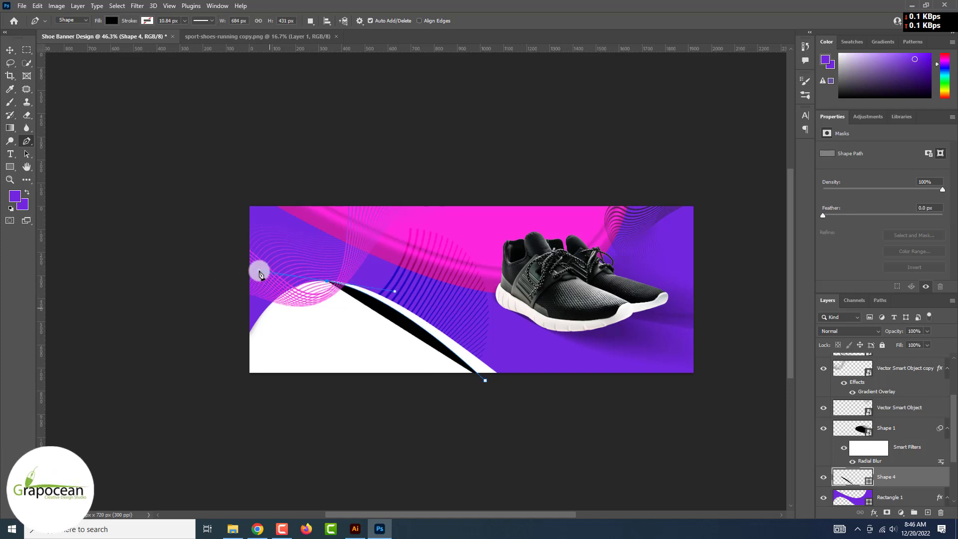
pyautogui.moveTo(250, 373); pyautogui.dragTo(248, 374)
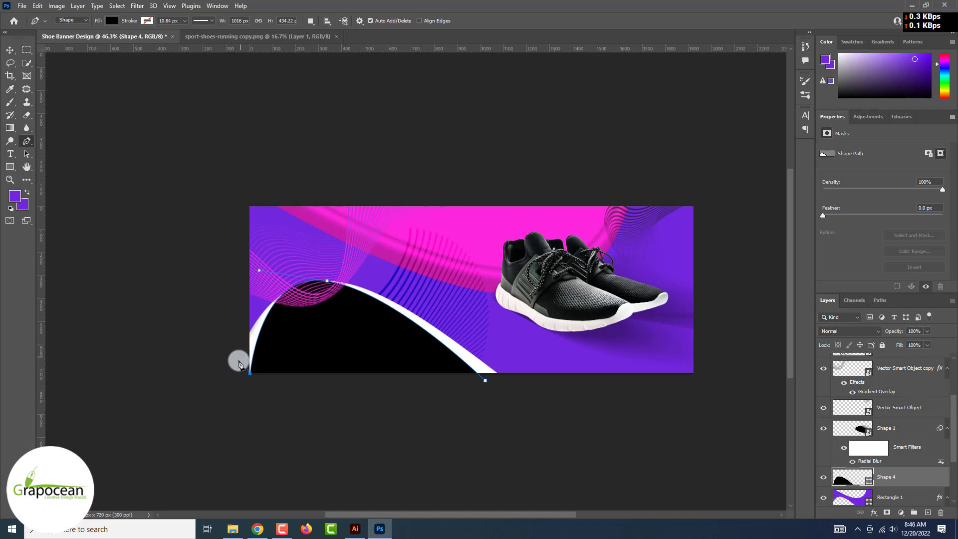
pyautogui.click(248, 315)
pyautogui.hotkey('ctrl', 'z')
pyautogui.hotkey('ctrl', 'z')
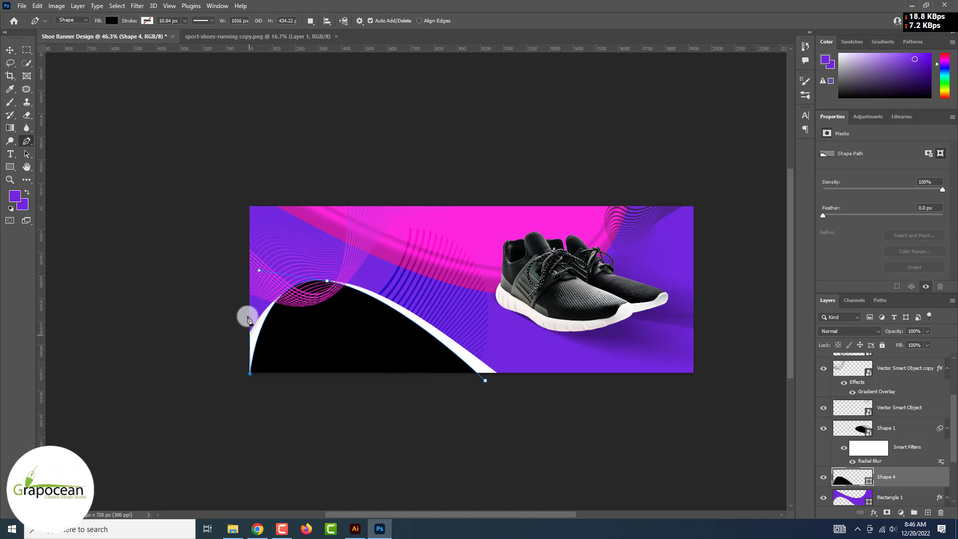
pyautogui.click(249, 330)
pyautogui.moveTo(327, 276); pyautogui.dragTo(388, 276)
pyautogui.click(516, 377)
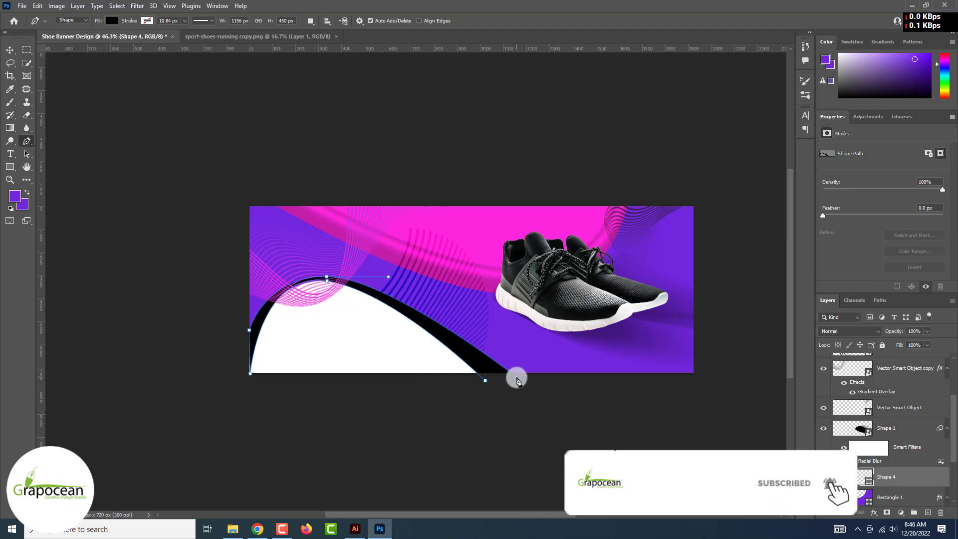
pyautogui.press('v')
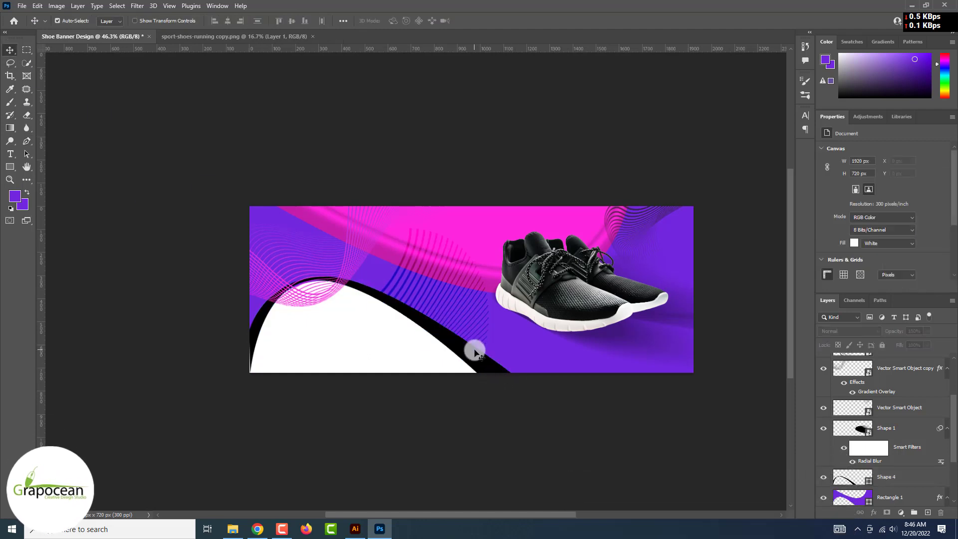
pyautogui.moveTo(896, 476)
pyautogui.mouseDown()
pyautogui.moveTo(876, 496)
pyautogui.moveTo(892, 484)
pyautogui.mouseUp()
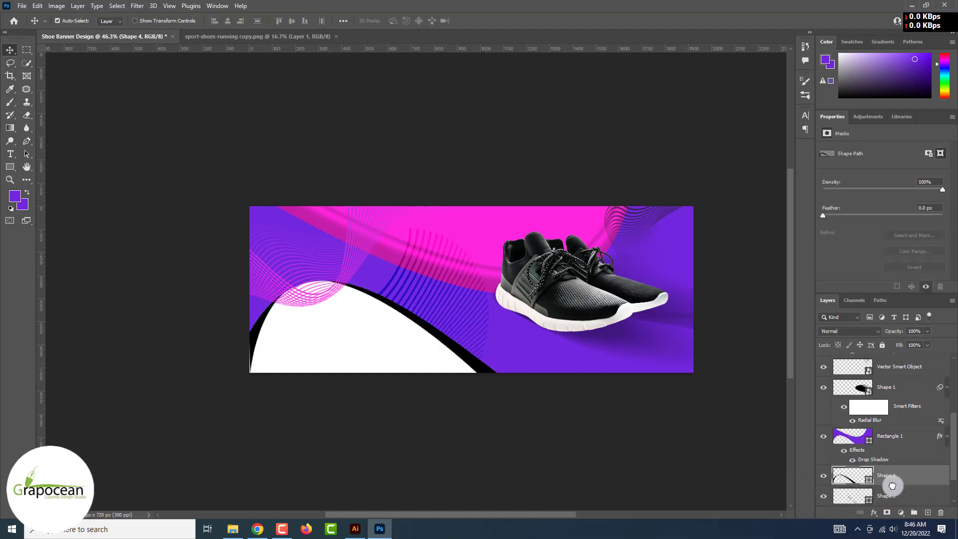
# Recolour Shape 4 to a darker sampled purple (#5d20b5) and nudge it into place
pyautogui.doubleClick(848, 477)
pyautogui.click(528, 367)
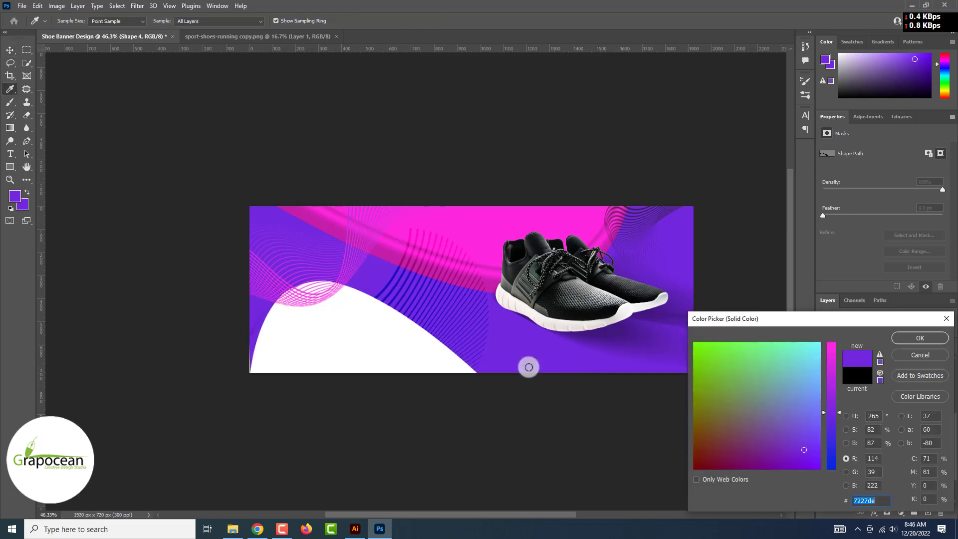
pyautogui.click(852, 446)
pyautogui.moveTo(833, 414); pyautogui.dragTo(834, 381)
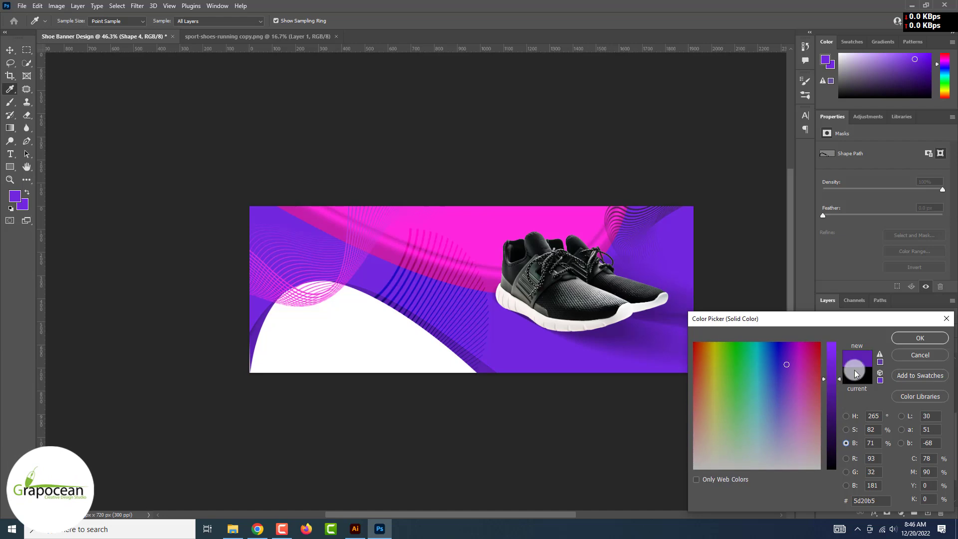
pyautogui.click(926, 338)
pyautogui.scroll(4, 261, 344)
pyautogui.moveTo(249, 340); pyautogui.dragTo(248, 341)
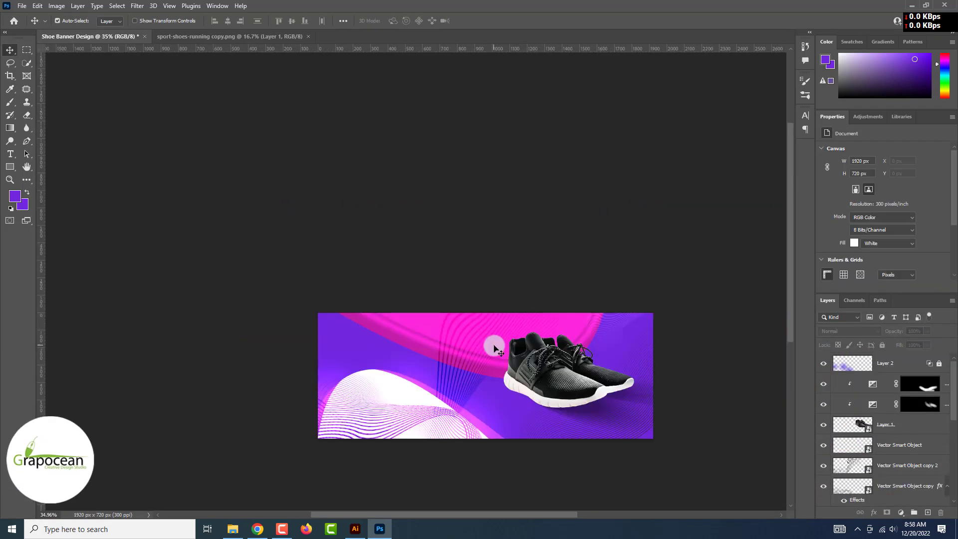
# Start a new text layer above Layer 2 using the Bebas font
pyautogui.click(11, 153)
pyautogui.click(902, 364)
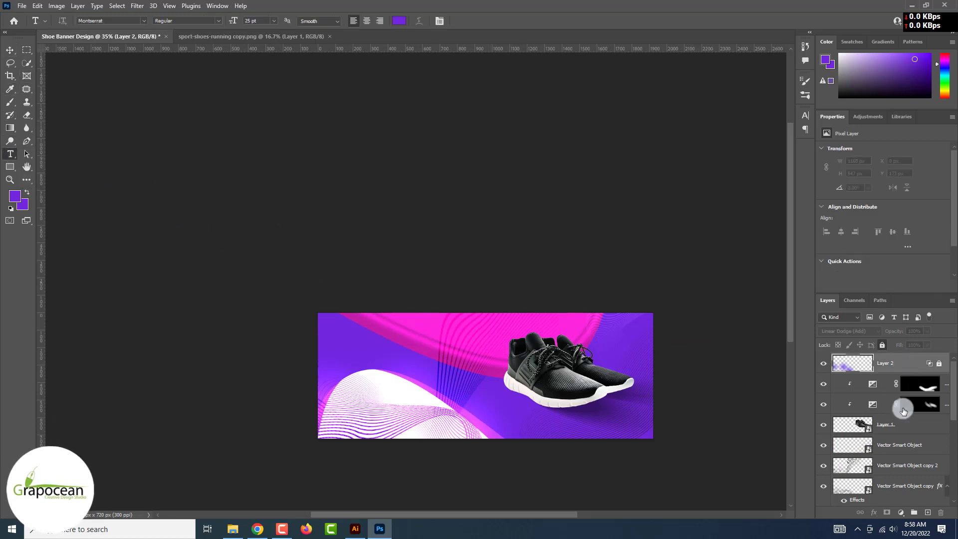
pyautogui.click(901, 515)
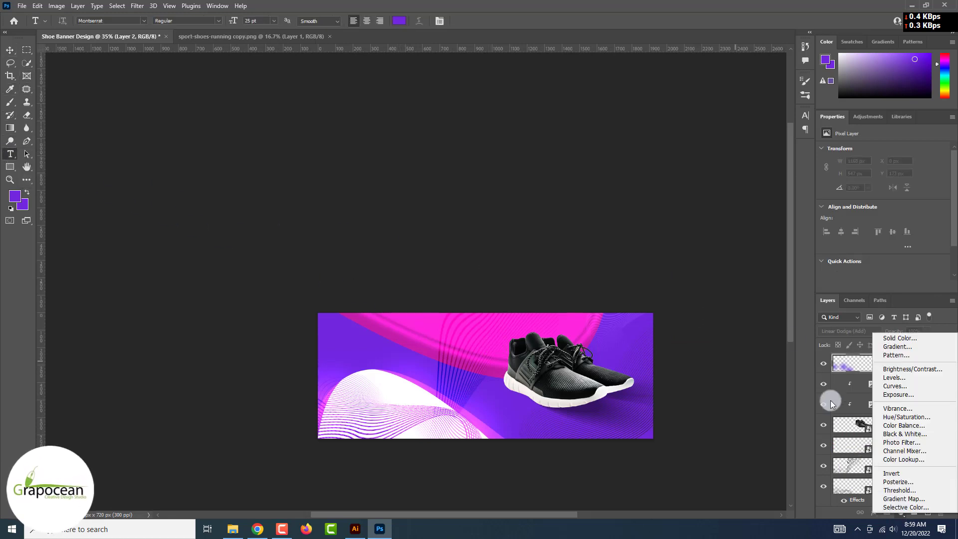
pyautogui.click(803, 358)
pyautogui.click(403, 373)
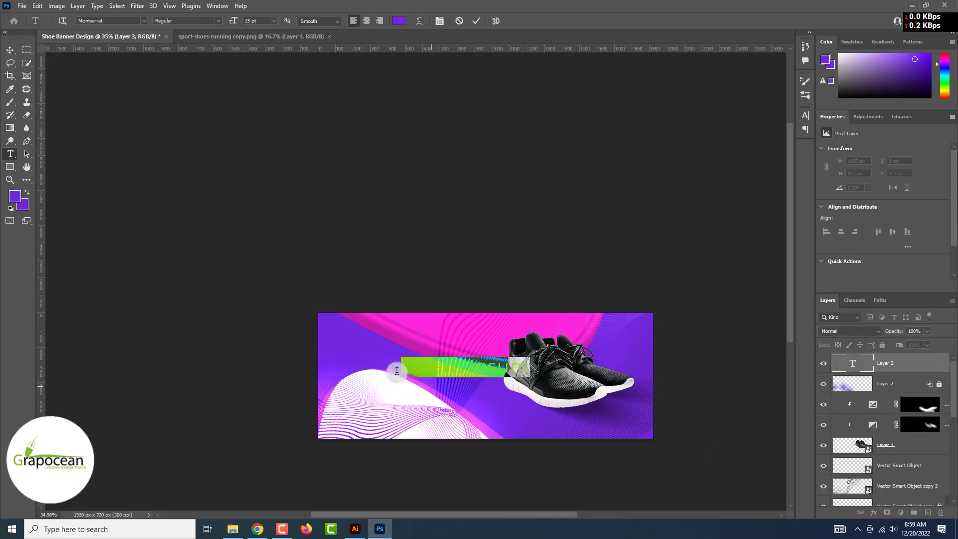
pyautogui.click(143, 21)
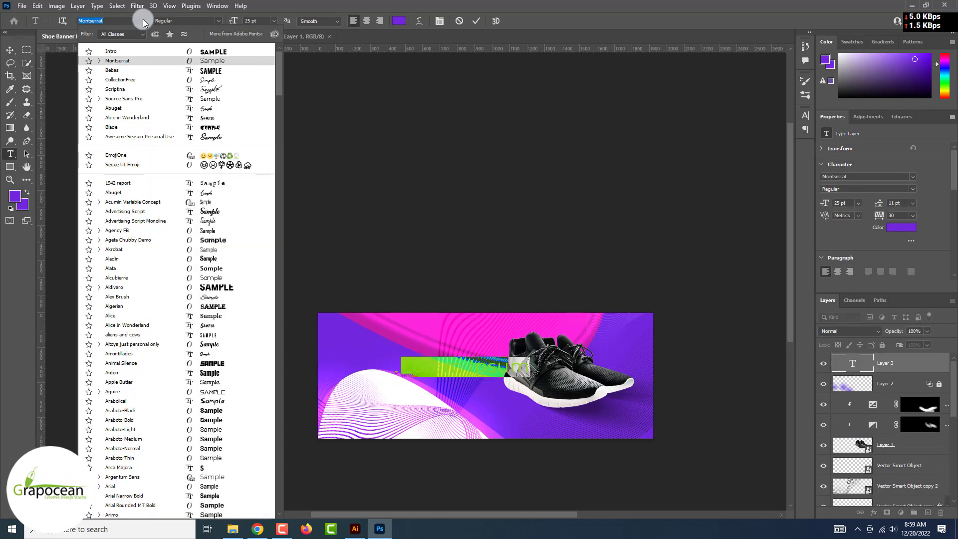
pyautogui.click(218, 71)
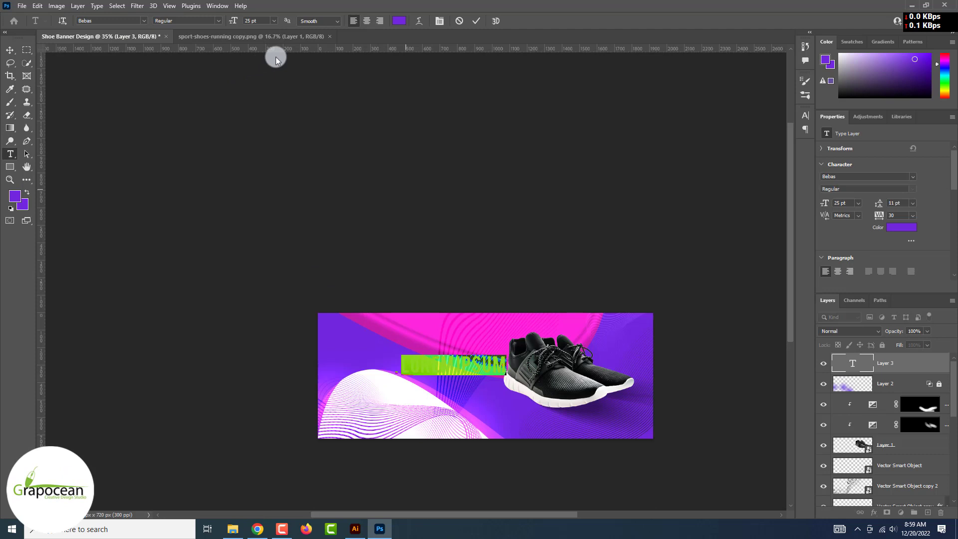
# Set the text colour to pure white, type the headline and enlarge it to 55 pt
pyautogui.click(402, 22)
pyautogui.click(734, 478)
pyautogui.click(919, 337)
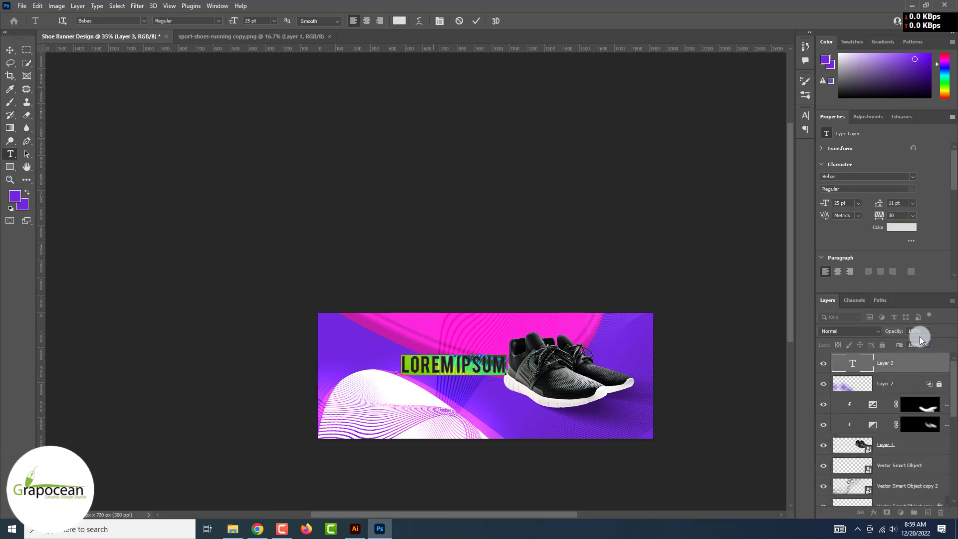
pyautogui.click(399, 20)
pyautogui.click(742, 460)
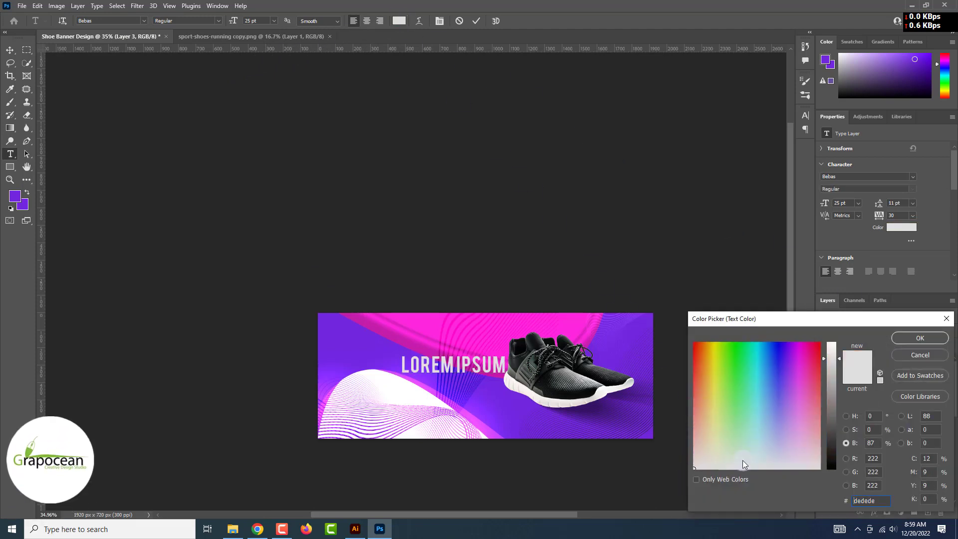
pyautogui.click(923, 335)
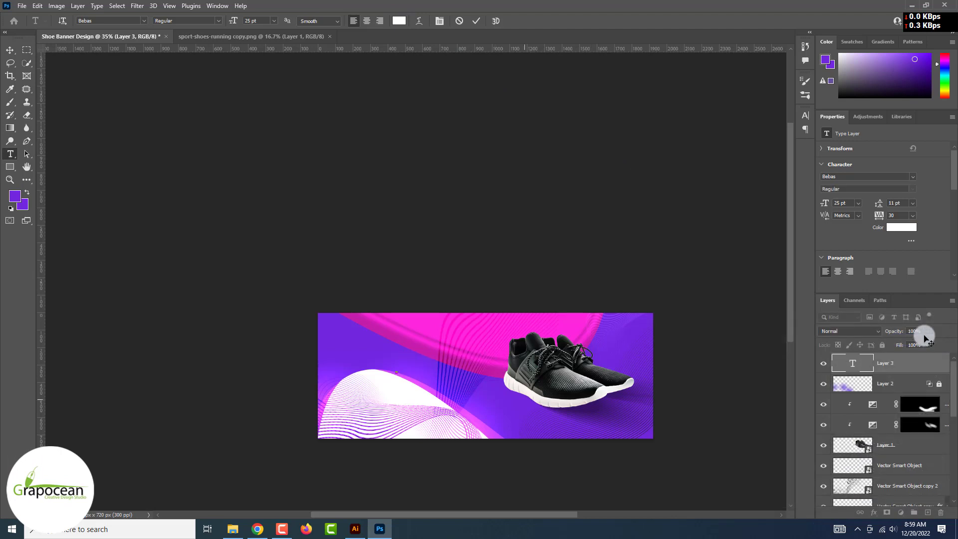
pyautogui.write('SHOE')
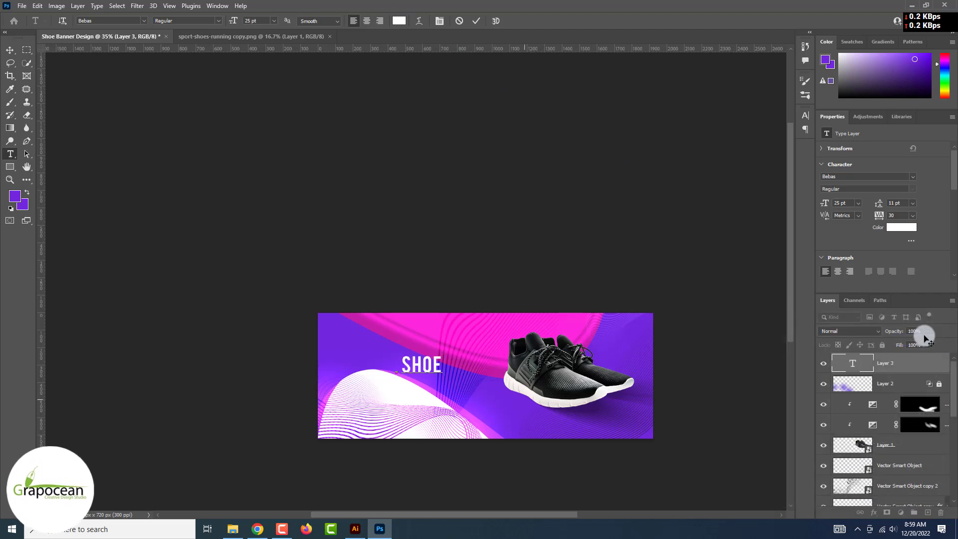
pyautogui.write('SPORTS')
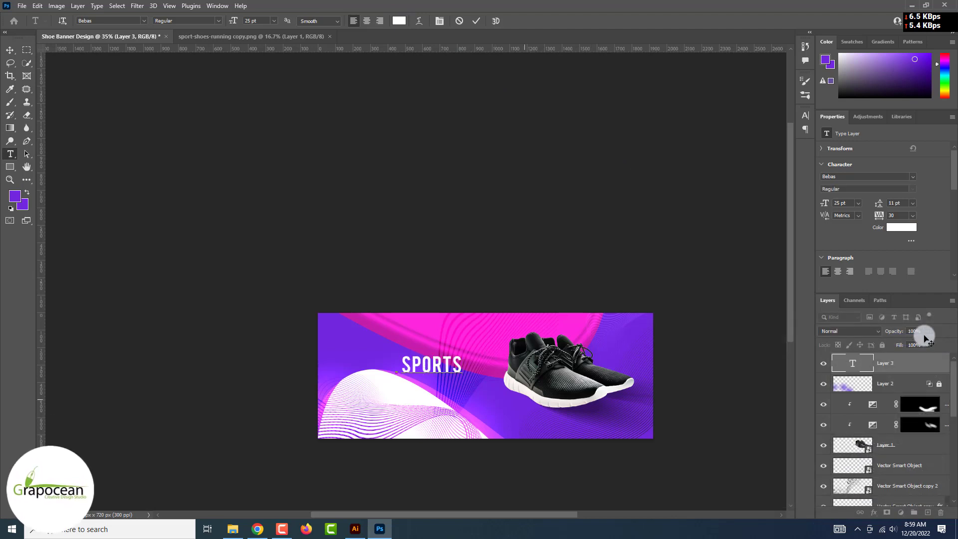
pyautogui.moveTo(233, 21); pyautogui.dragTo(249, 30)
# Set kerning to Optical and letter tracking to -25 in the Character panel
pyautogui.click(805, 115)
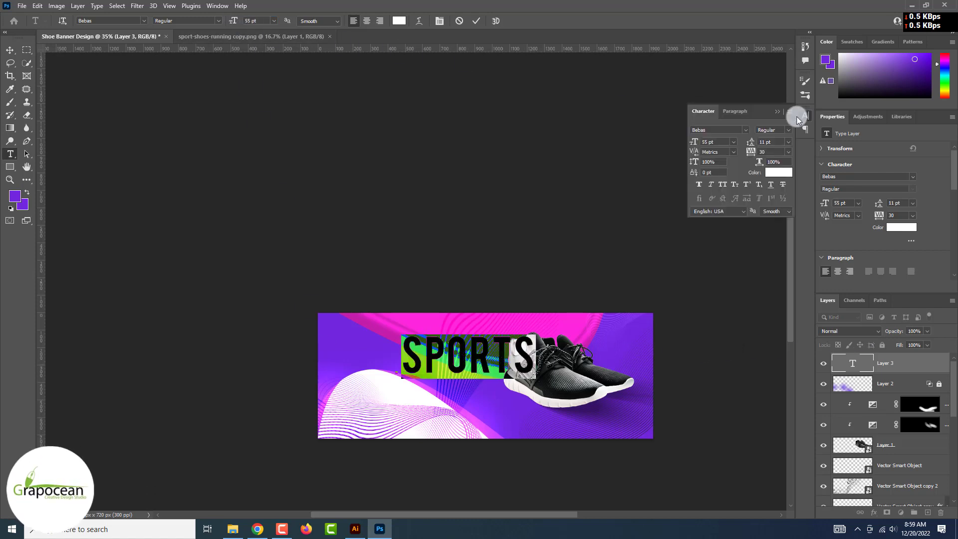
pyautogui.click(733, 152)
pyautogui.click(718, 166)
pyautogui.click(787, 152)
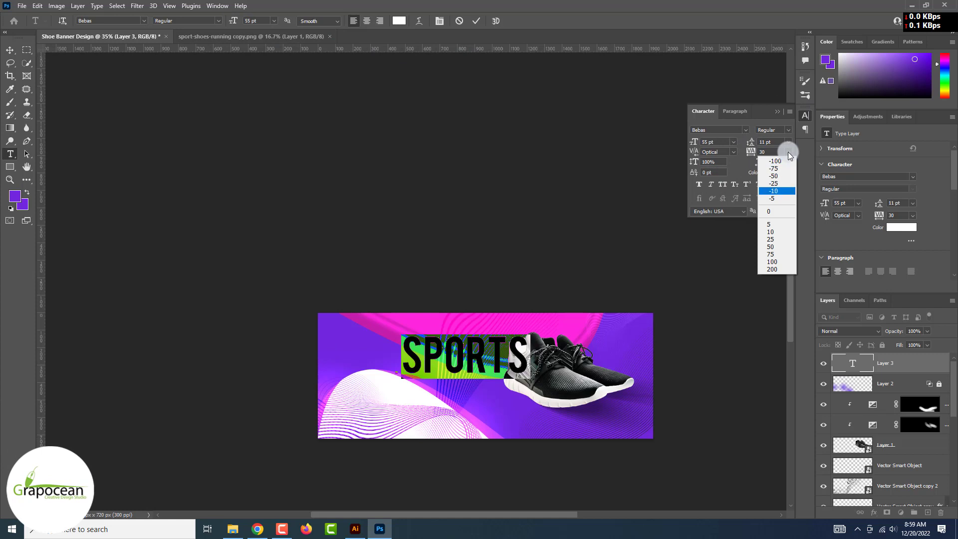
pyautogui.click(783, 176)
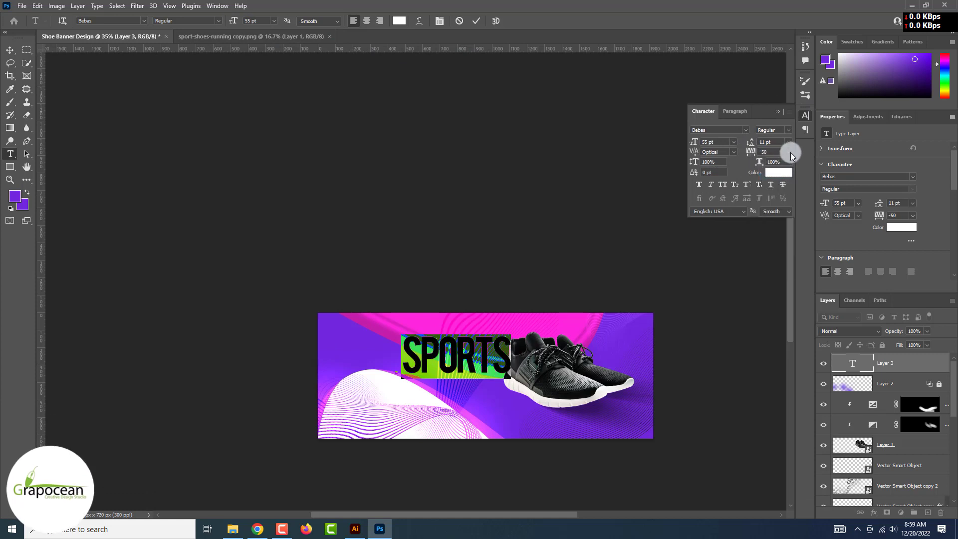
pyautogui.click(787, 152)
pyautogui.click(776, 187)
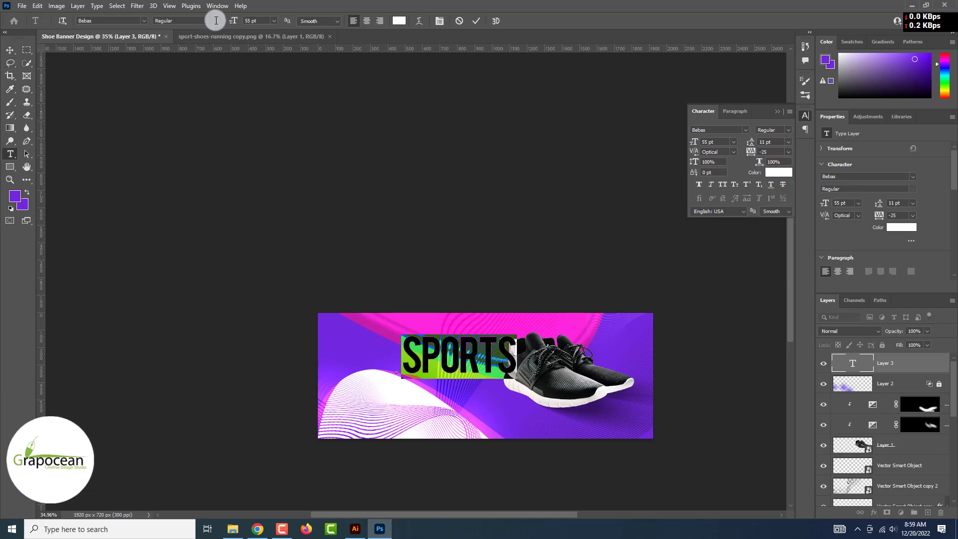
# Commit the SPORTS headline and move it up beside the sneakers
pyautogui.hotkey('ctrl', 'Return')
pyautogui.press('v')
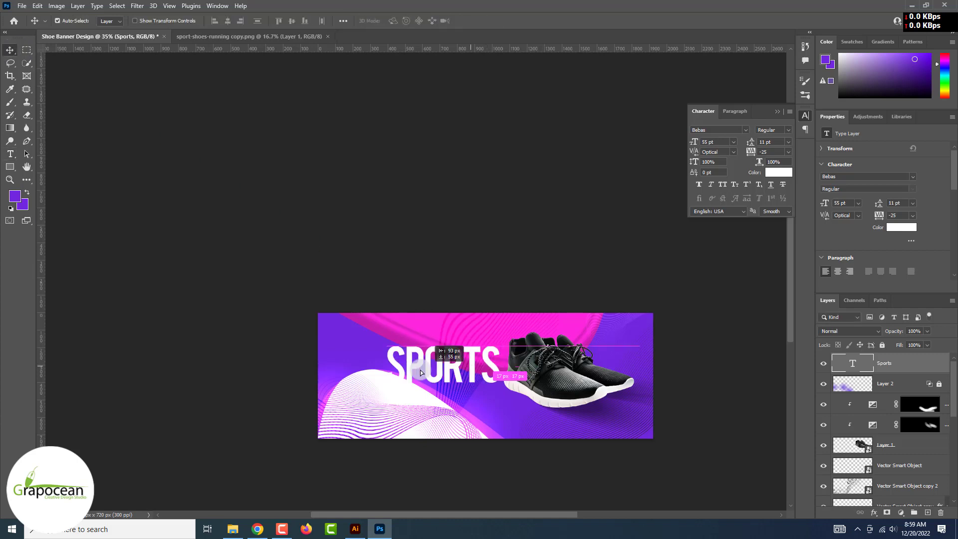
pyautogui.moveTo(420, 372); pyautogui.dragTo(413, 342)
# Select the shoe layers and drag the sneaker left, under SPORTS
pyautogui.click(598, 415)
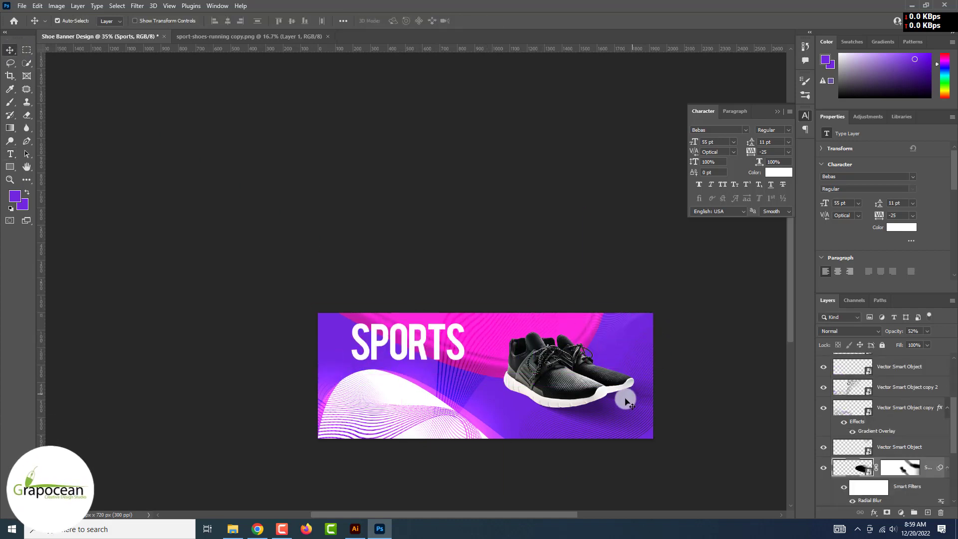
pyautogui.scroll(3, 830, 414)
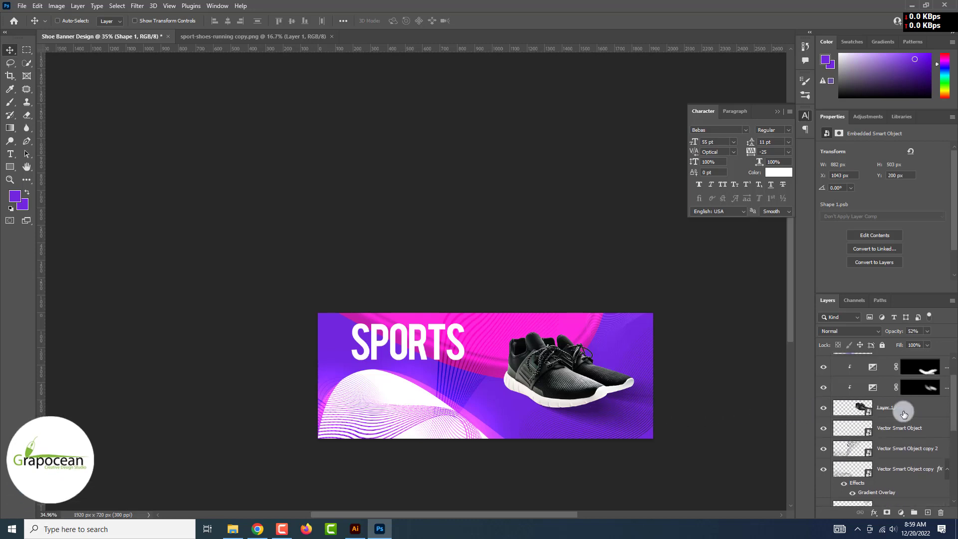
pyautogui.keyDown('ctrl'); pyautogui.click(904, 412); pyautogui.keyUp('ctrl')
pyautogui.scroll(1, 923, 413)
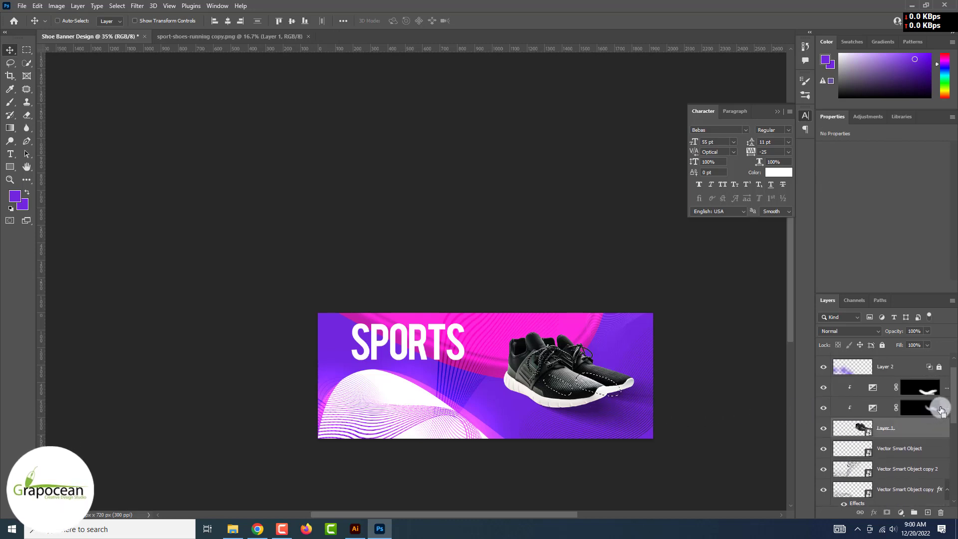
pyautogui.click(27, 50)
pyautogui.click(199, 205)
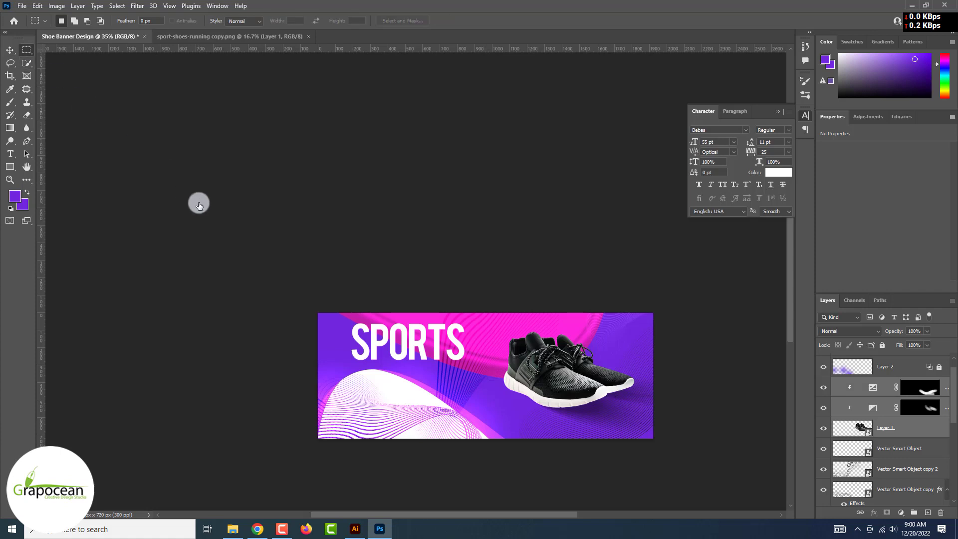
pyautogui.moveTo(571, 373); pyautogui.dragTo(422, 378)
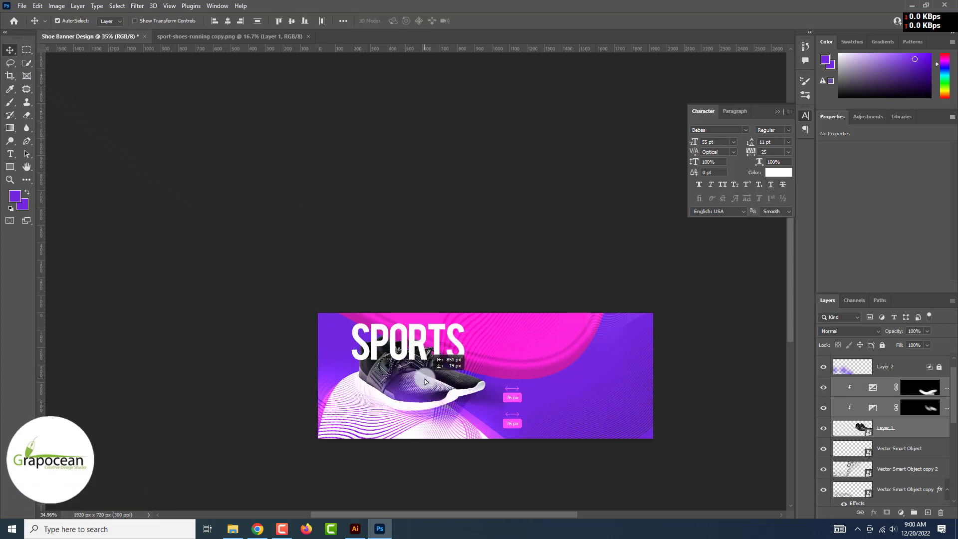
# Flip the sneaker horizontally to face right, nudge and rescale it, then apply the transform
pyautogui.hotkey('ctrl', 't')
pyautogui.click(491, 205)
pyautogui.rightClick(449, 386)
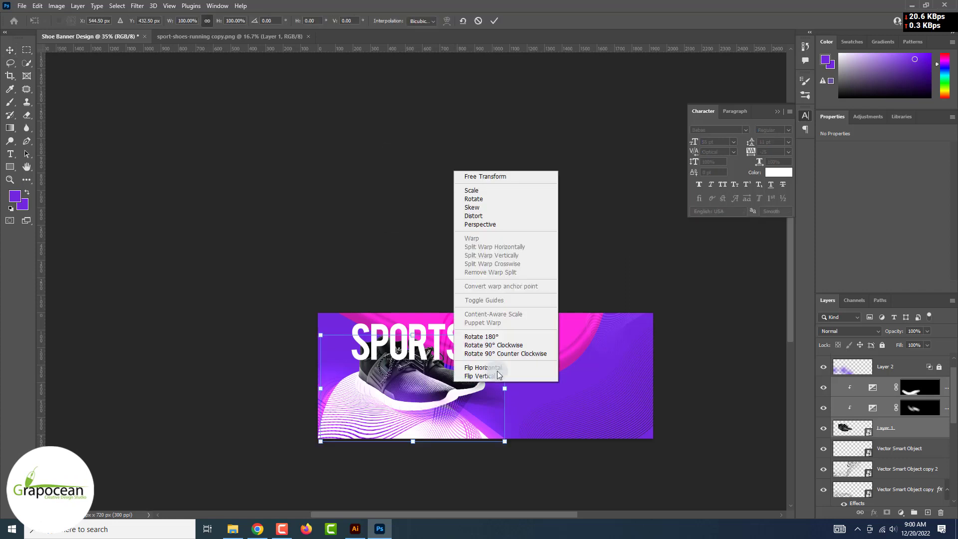
pyautogui.click(486, 371)
pyautogui.moveTo(420, 387)
pyautogui.mouseDown()
pyautogui.moveTo(397, 387)
pyautogui.moveTo(408, 393)
pyautogui.mouseUp()
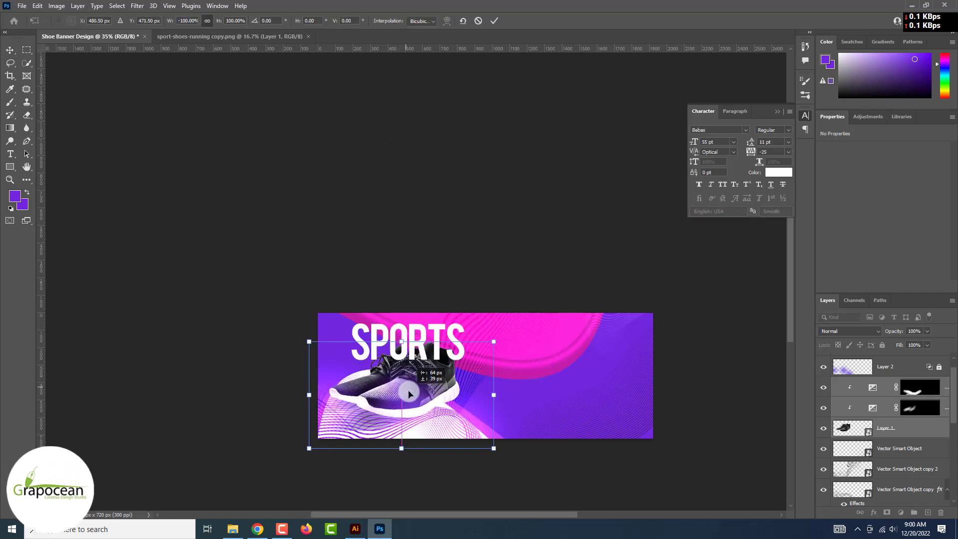
pyautogui.moveTo(492, 343); pyautogui.dragTo(507, 335)
pyautogui.moveTo(455, 385); pyautogui.dragTo(467, 389)
pyautogui.moveTo(520, 337); pyautogui.dragTo(505, 344)
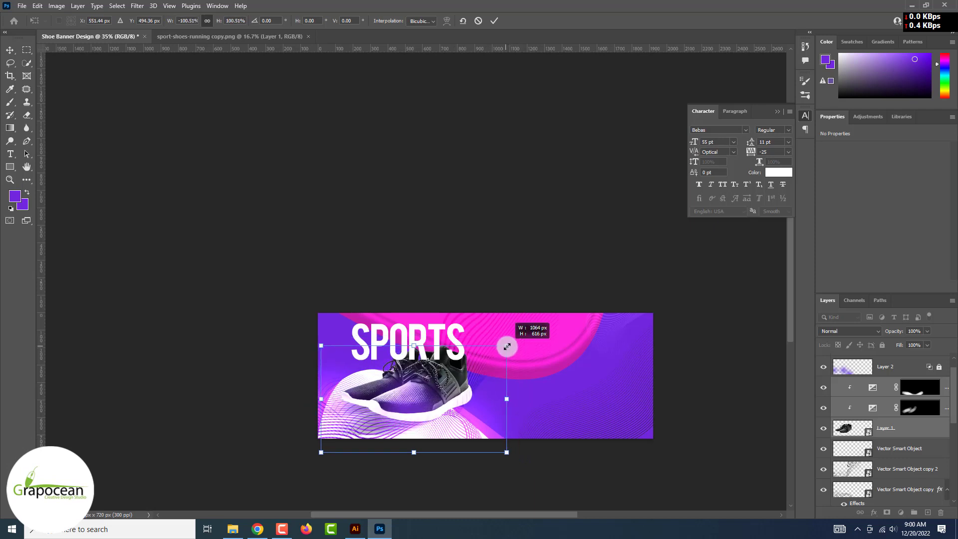
pyautogui.click(494, 20)
# Move the SPORTS headline right of the shoe, realign the exposure mask, and hide the purple glow
pyautogui.moveTo(436, 334); pyautogui.dragTo(594, 370)
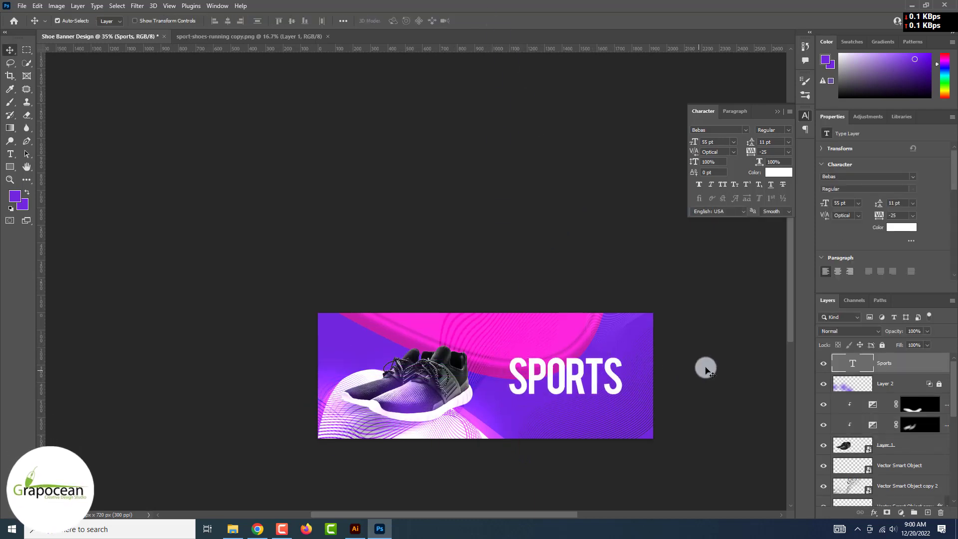
pyautogui.click(671, 363)
pyautogui.scroll(-2, 669, 361)
pyautogui.scroll(5, 437, 374)
pyautogui.moveTo(435, 321); pyautogui.dragTo(416, 310)
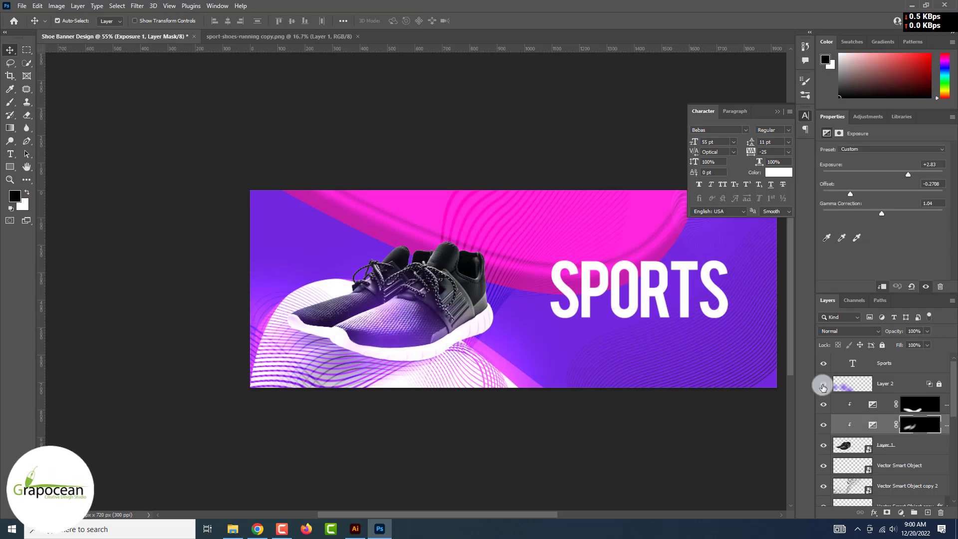
pyautogui.click(822, 384)
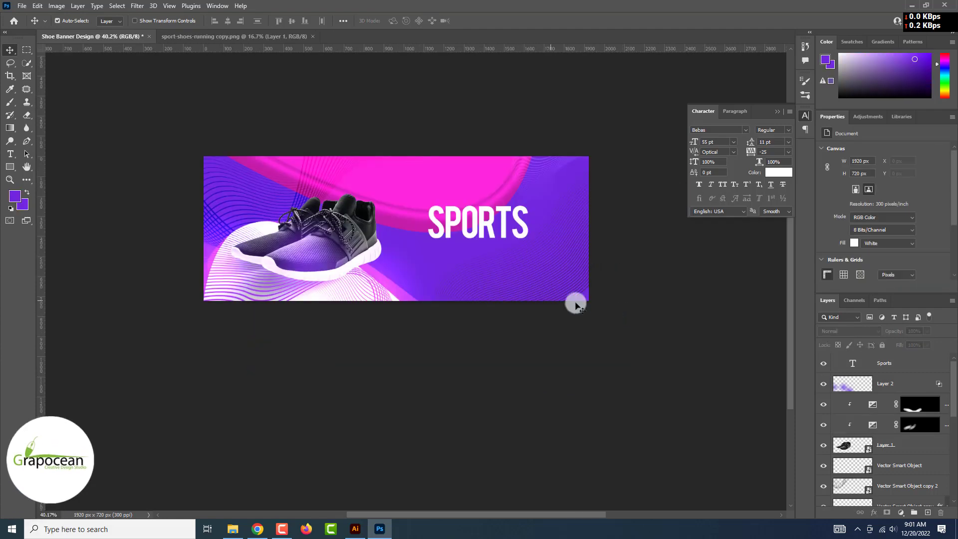
# Type 'PRO SHOES' below SPORTS in Montserrat at 18 pt
pyautogui.click(10, 149)
pyautogui.click(447, 263)
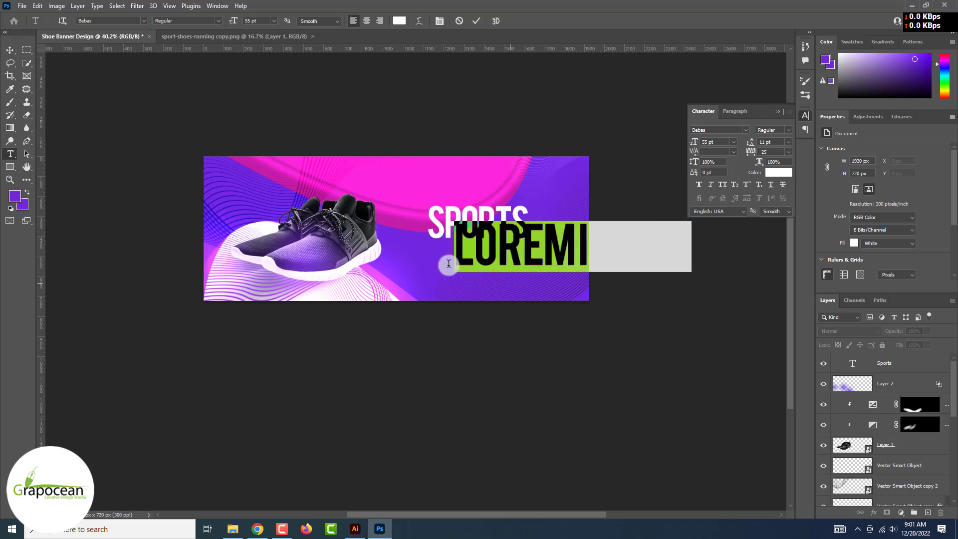
pyautogui.write('PRO')
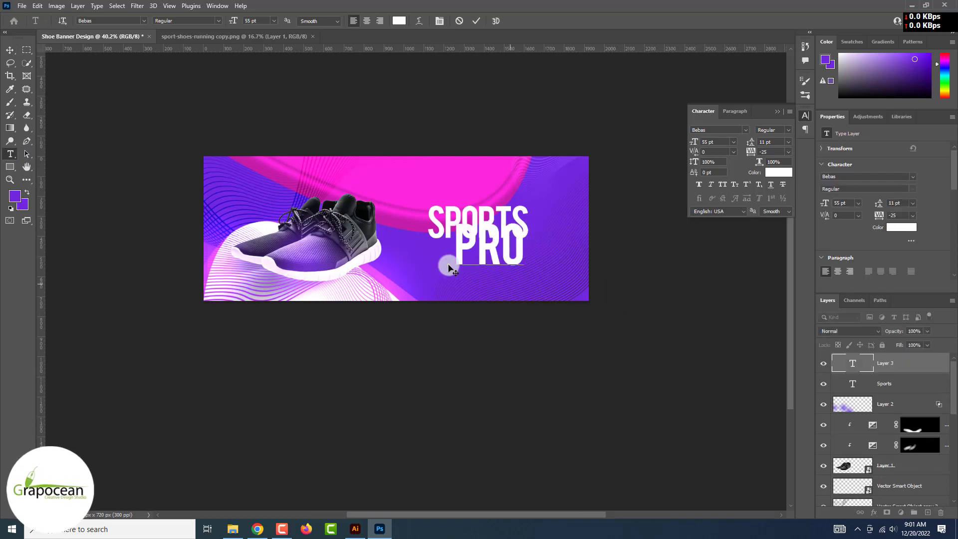
pyautogui.write(' SHOES')
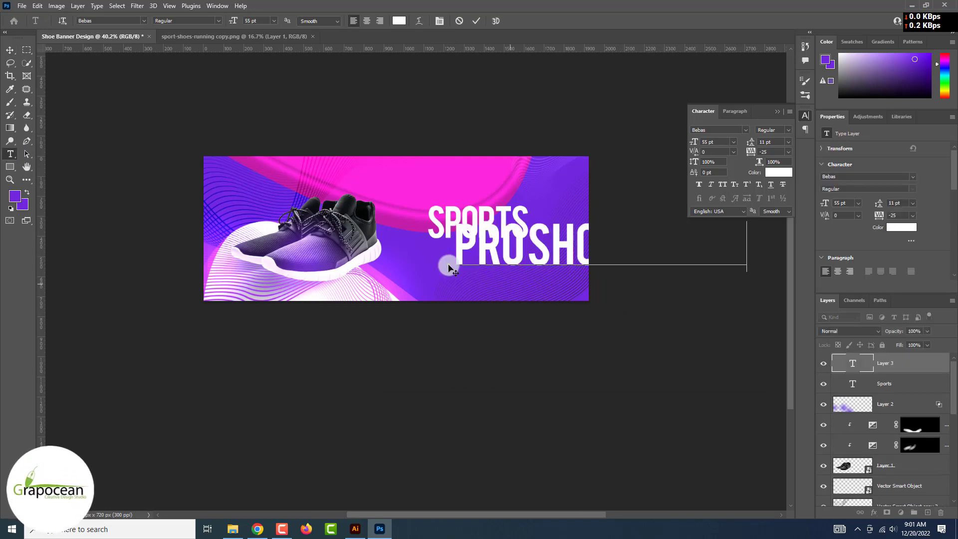
pyautogui.hotkey('ctrl', 'a')
pyautogui.click(143, 21)
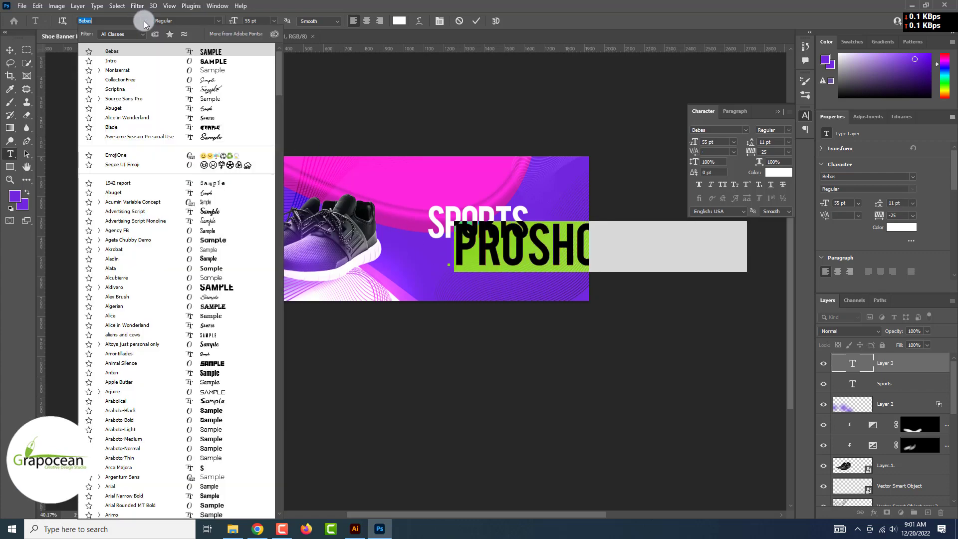
pyautogui.click(235, 53)
pyautogui.click(273, 21)
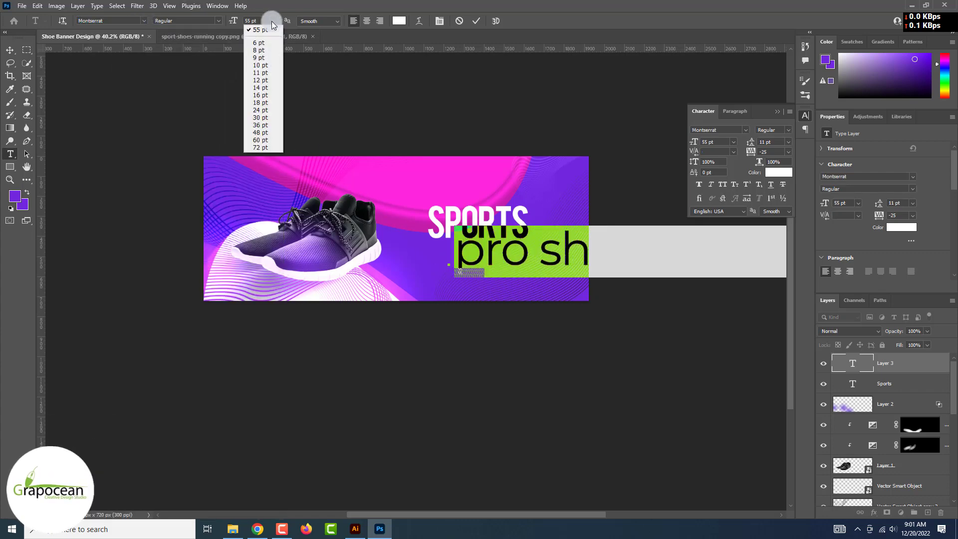
pyautogui.click(264, 103)
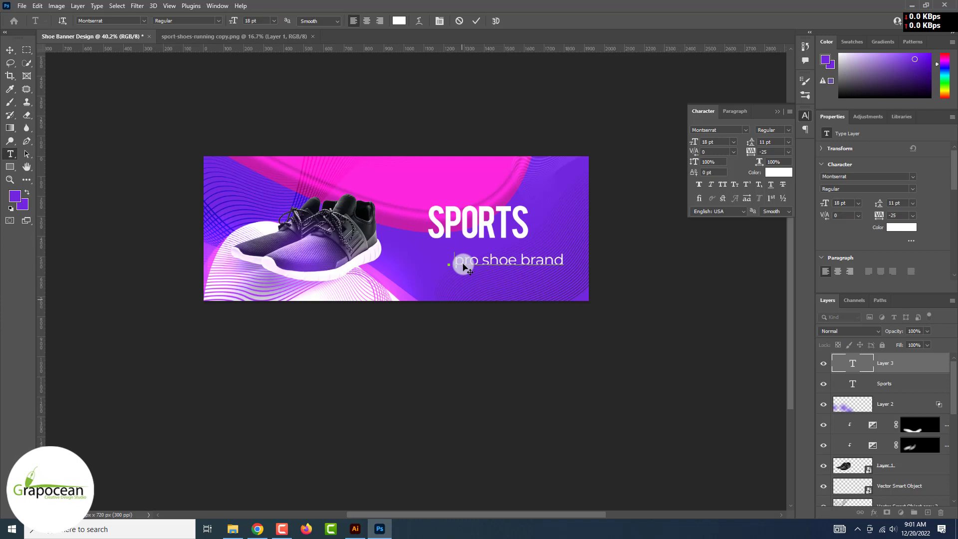
# Set the subtitle's kerning to Optical
pyautogui.click(486, 267)
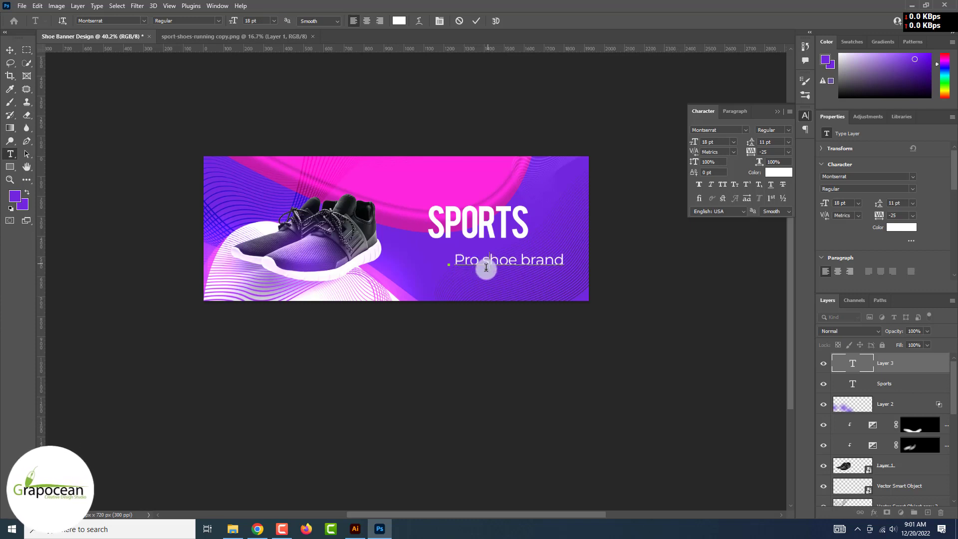
pyautogui.moveTo(567, 260); pyautogui.dragTo(451, 260)
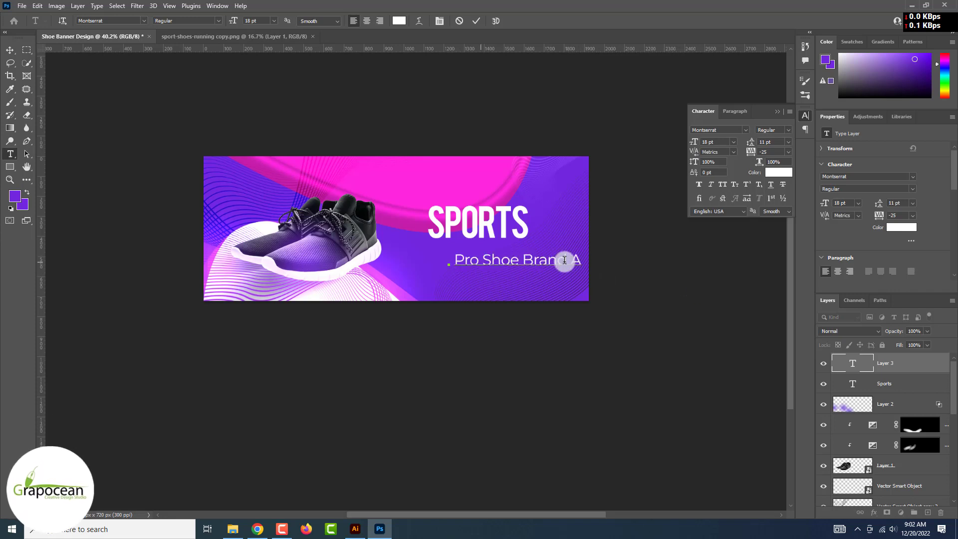
pyautogui.hotkey('ctrl', 'a')
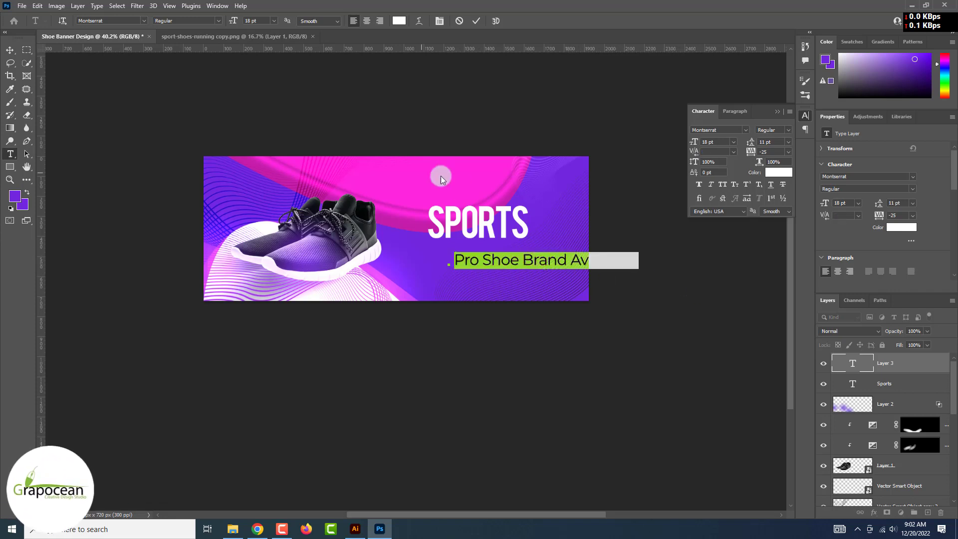
pyautogui.click(217, 21)
pyautogui.click(217, 21)
pyautogui.click(786, 151)
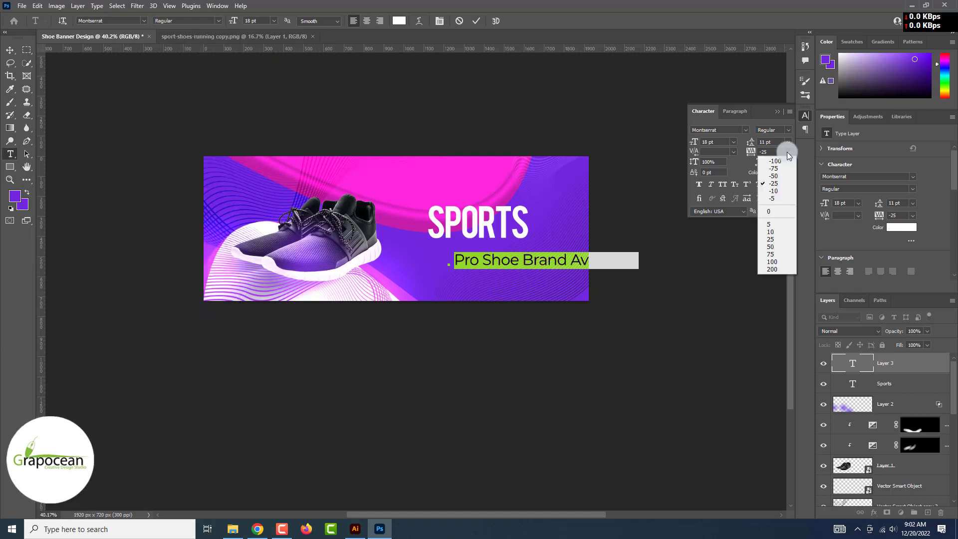
pyautogui.click(786, 151)
pyautogui.click(732, 152)
pyautogui.click(725, 169)
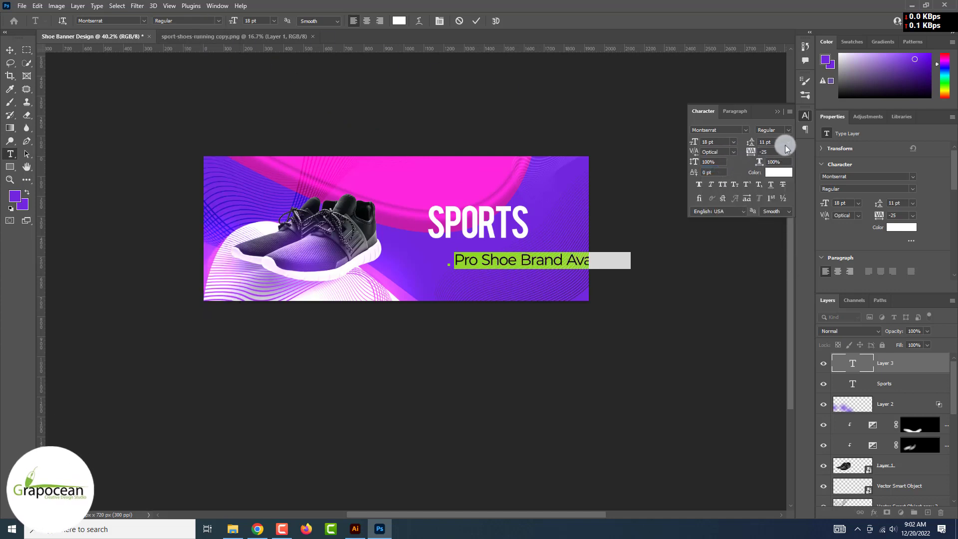
# Set the subtitle's tracking to -10
pyautogui.click(786, 149)
pyautogui.click(789, 145)
pyautogui.click(787, 152)
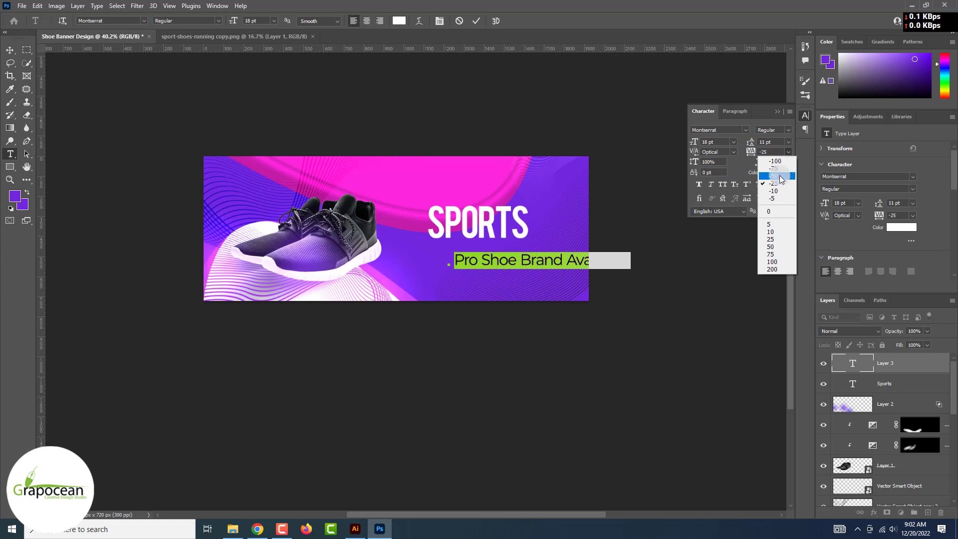
pyautogui.click(781, 177)
pyautogui.click(787, 151)
pyautogui.click(781, 191)
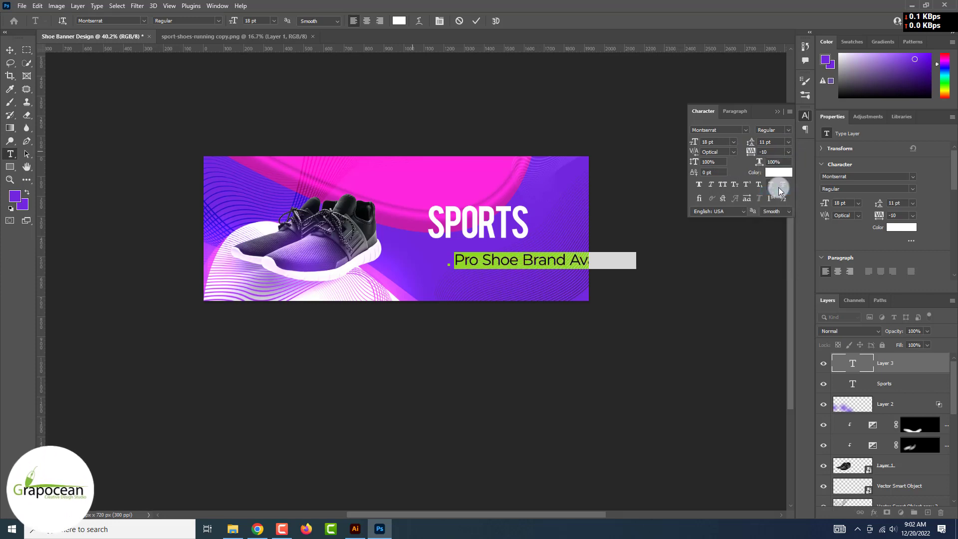
# Shrink the subtitle to 11 pt, commit it, and move it up under SPORTS
pyautogui.click(274, 21)
pyautogui.click(262, 80)
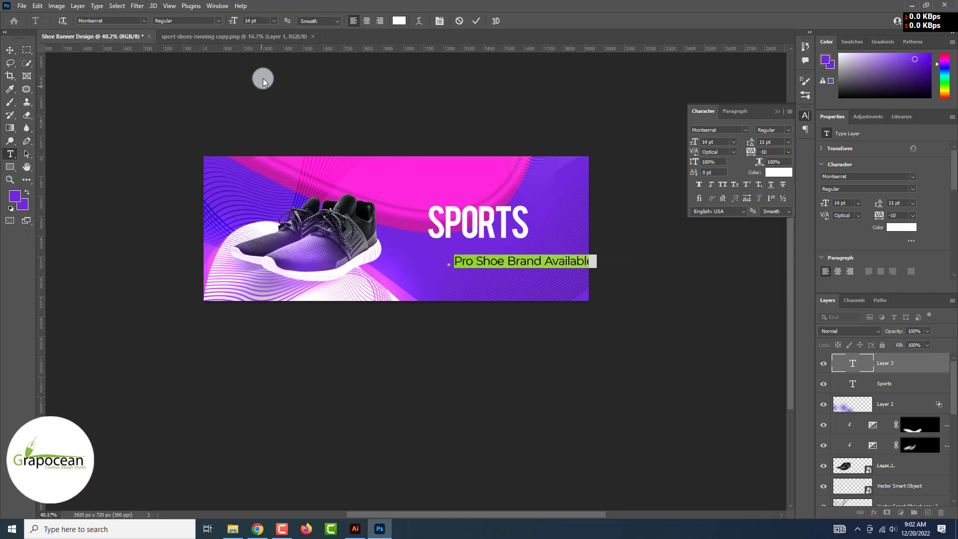
pyautogui.click(272, 22)
pyautogui.click(264, 76)
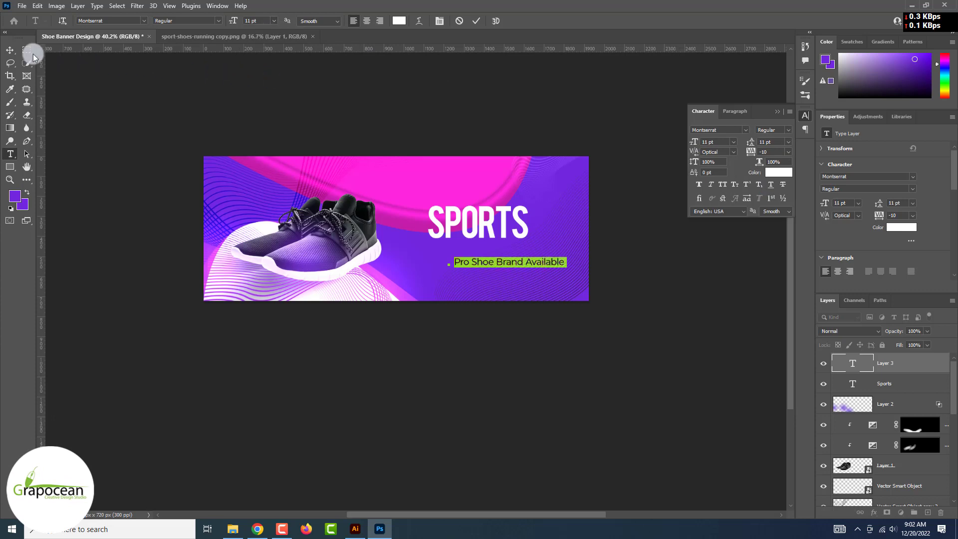
pyautogui.click(10, 50)
pyautogui.moveTo(508, 264); pyautogui.dragTo(479, 254)
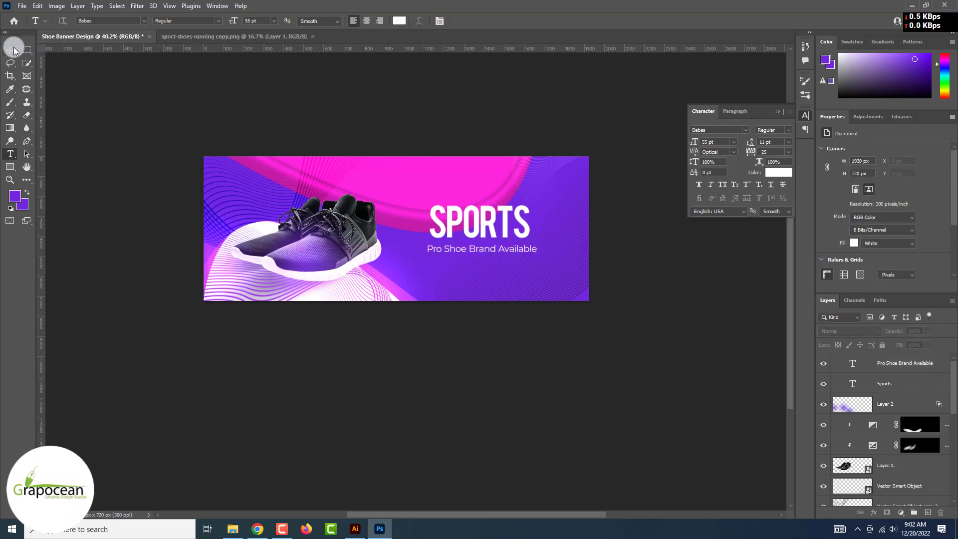
# Reposition the Shape 2 wave layer on the banner
pyautogui.click(11, 49)
pyautogui.click(407, 216)
pyautogui.moveTo(407, 216); pyautogui.dragTo(430, 204)
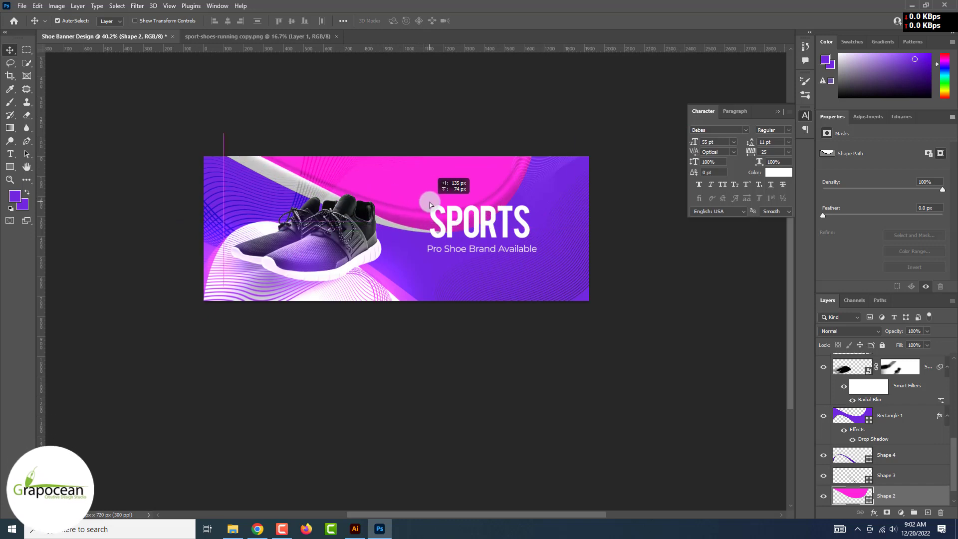
# Draw a rectangle over SPORTS with no fill, white stroke, and rounded top corners
pyautogui.moveTo(429, 152); pyautogui.dragTo(556, 196)
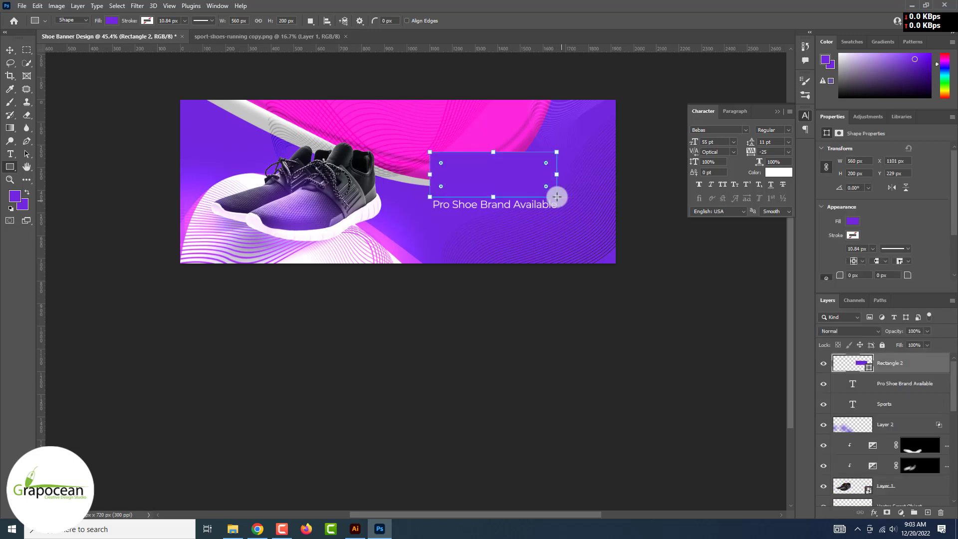
pyautogui.click(114, 21)
pyautogui.click(88, 39)
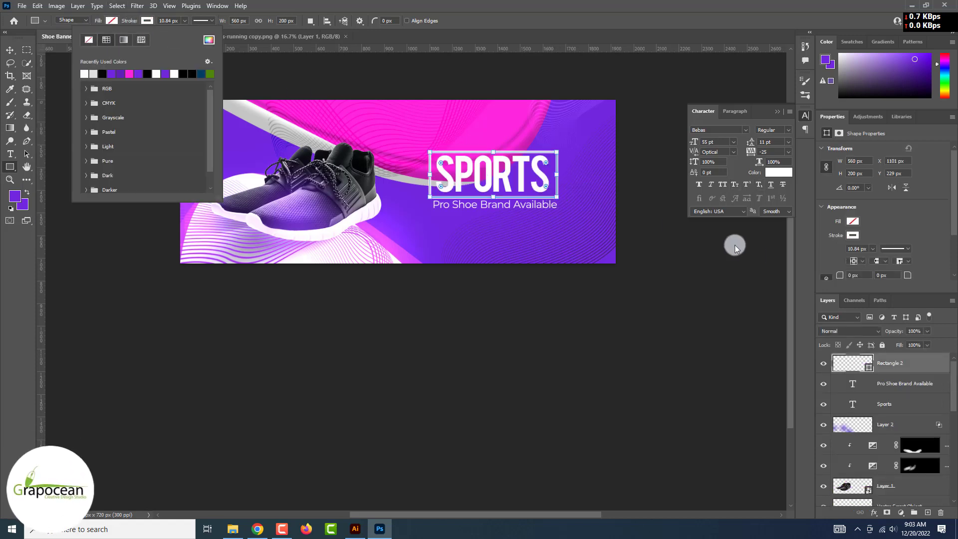
pyautogui.click(842, 276)
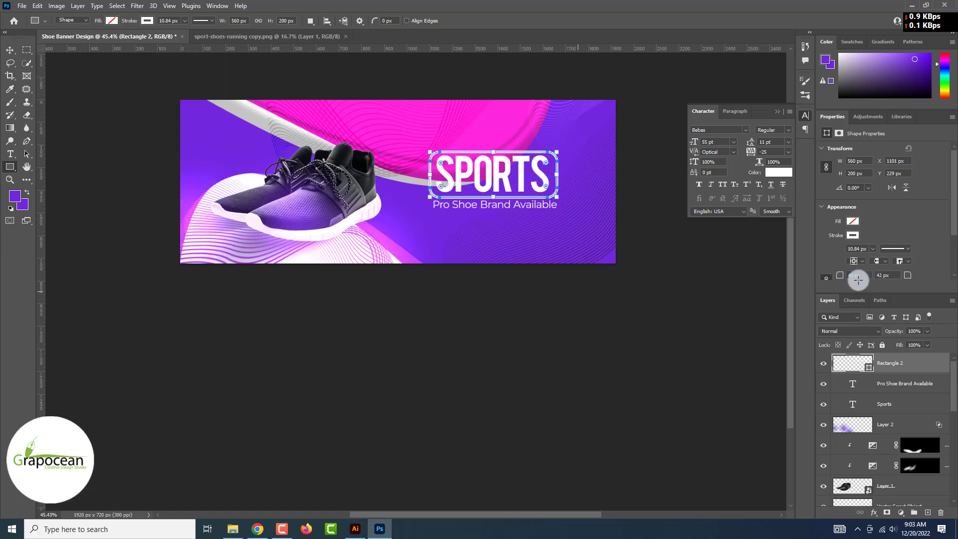
pyautogui.hotkey('ctrl', 'z')
pyautogui.scroll(-2, 857, 280)
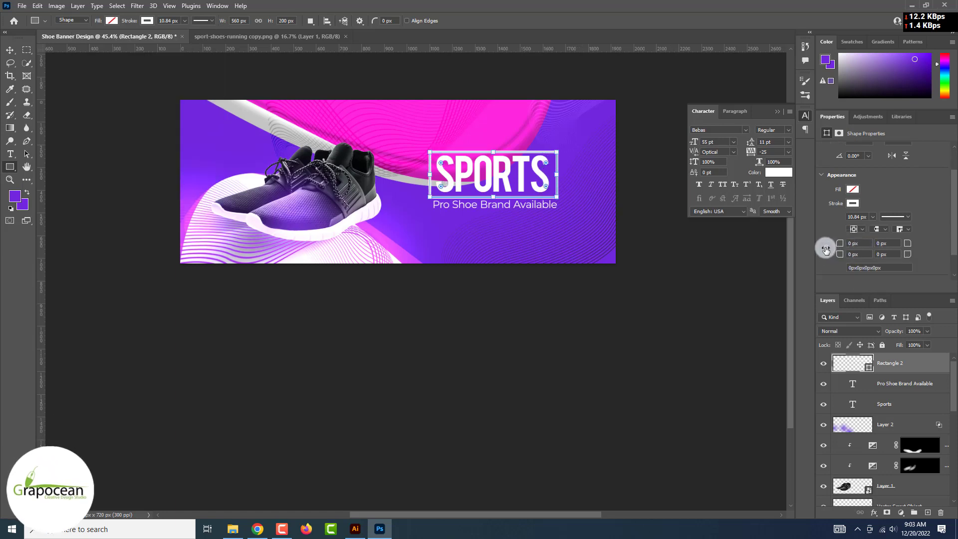
pyautogui.moveTo(851, 245); pyautogui.dragTo(910, 244)
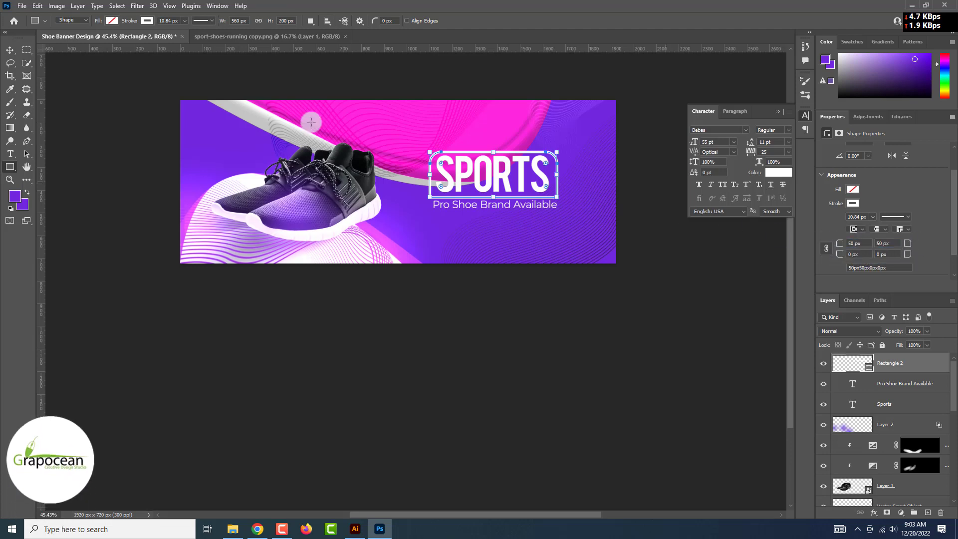
pyautogui.click(10, 49)
pyautogui.click(622, 370)
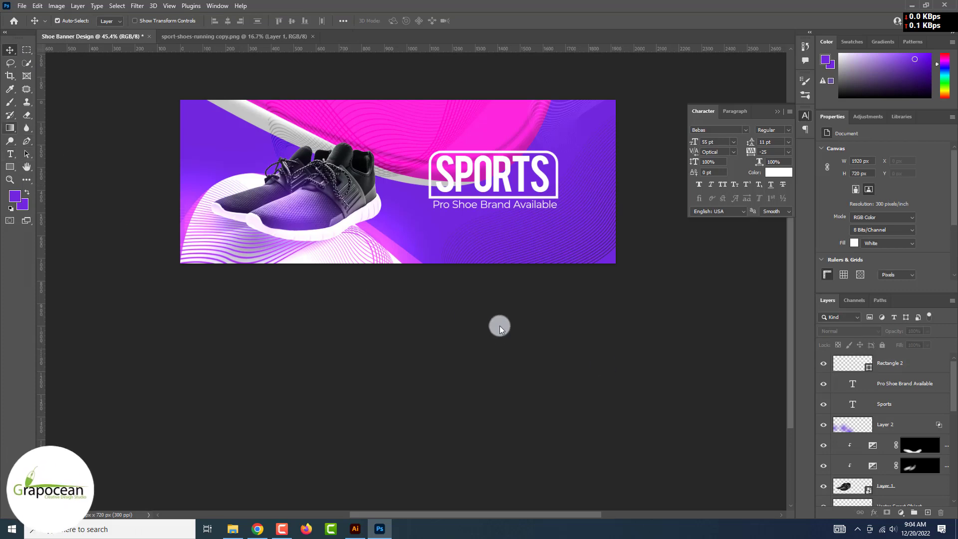
# Add a new 'PRO' text layer and move it above SPORTS
pyautogui.click(11, 153)
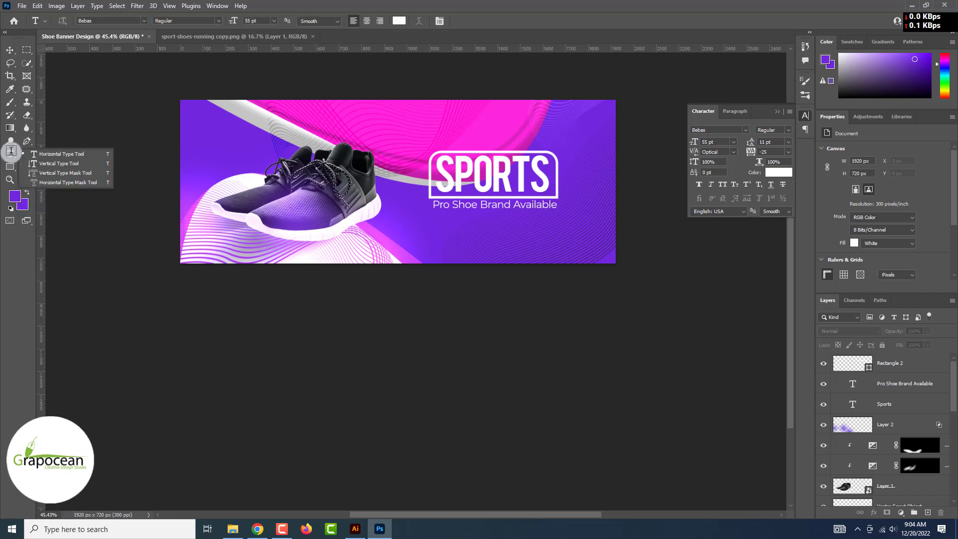
pyautogui.click(458, 244)
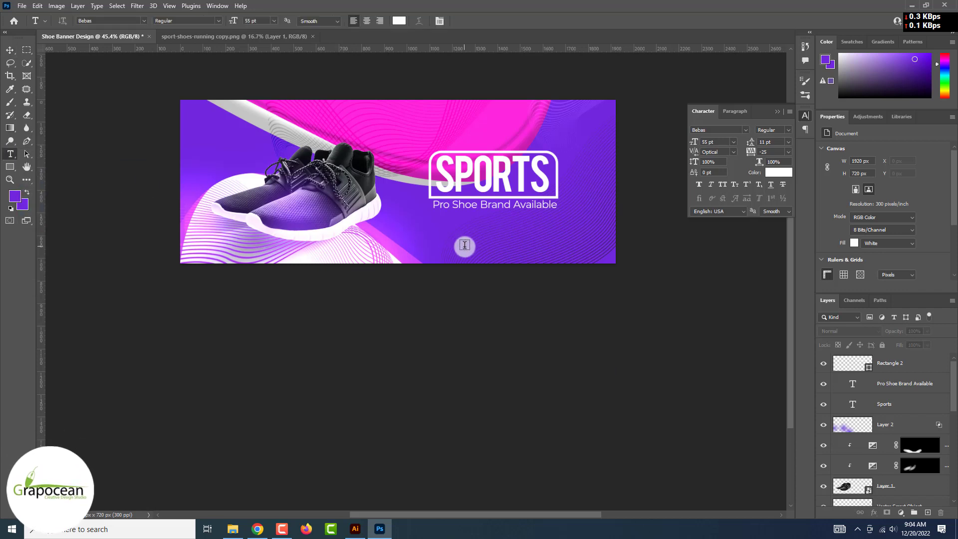
pyautogui.click(468, 247)
pyautogui.press('BackSpace')
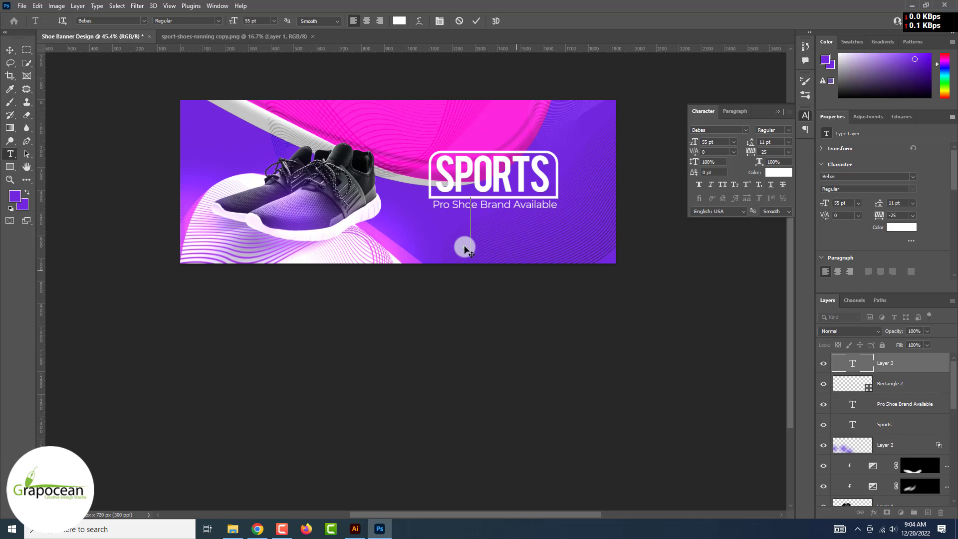
pyautogui.write('FA')
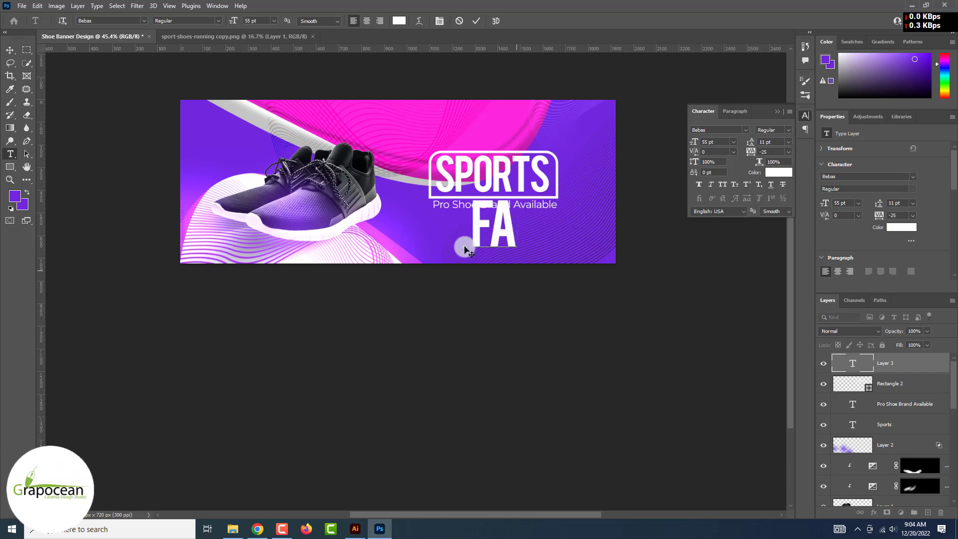
pyautogui.write('PRO')
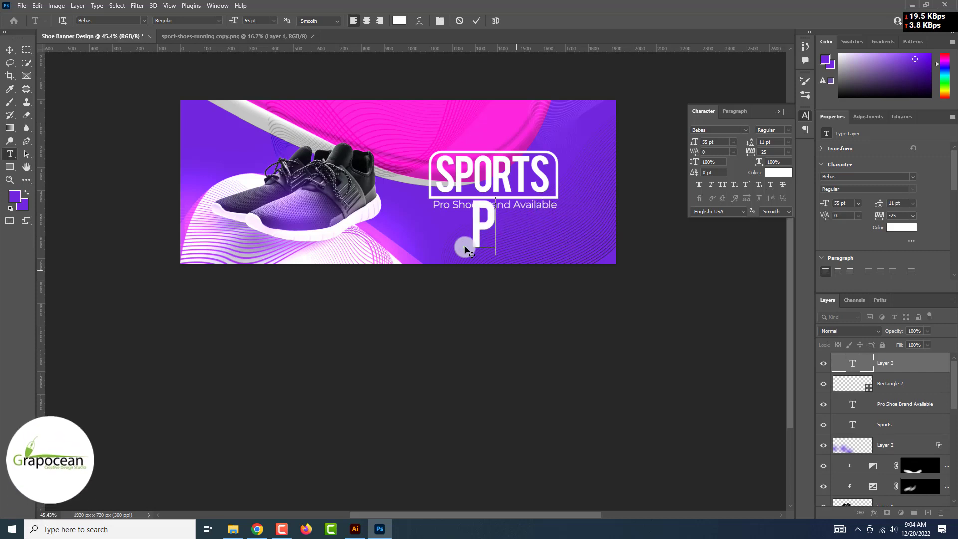
pyautogui.click(9, 52)
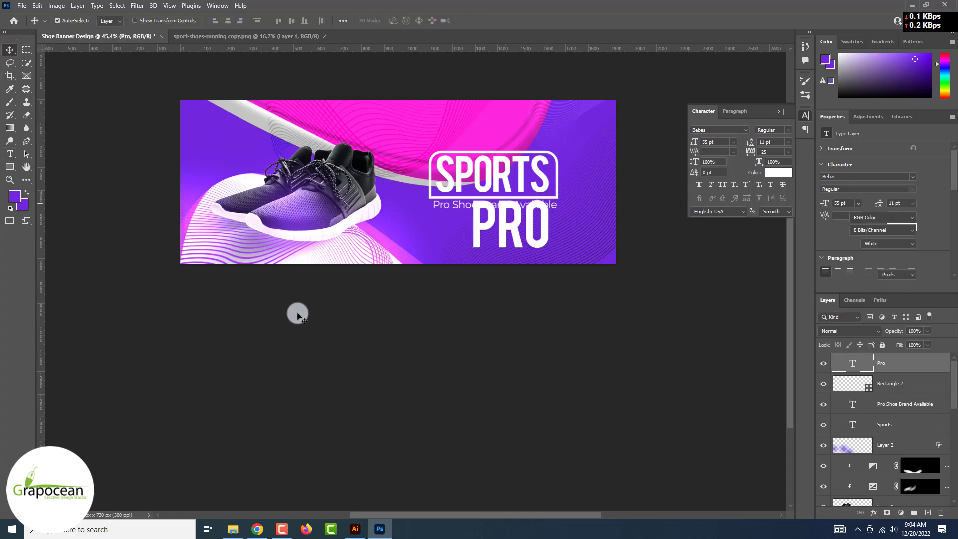
pyautogui.moveTo(511, 231); pyautogui.dragTo(574, 132)
# Apply the CollectionFree font and extend the text to read 'Profess…'
pyautogui.click(10, 154)
pyautogui.click(142, 22)
pyautogui.scroll(1, 142, 22)
pyautogui.scroll(-4, 142, 21)
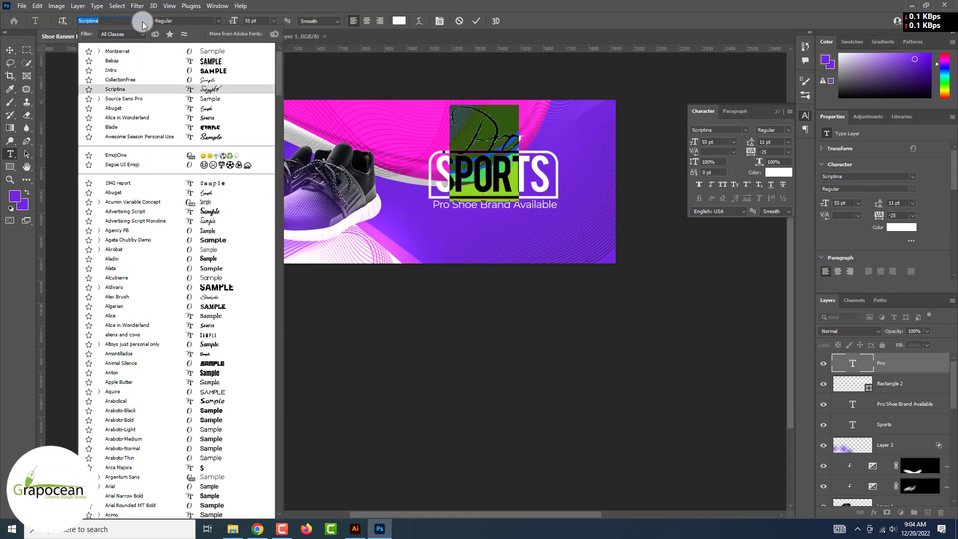
pyautogui.scroll(2, 142, 21)
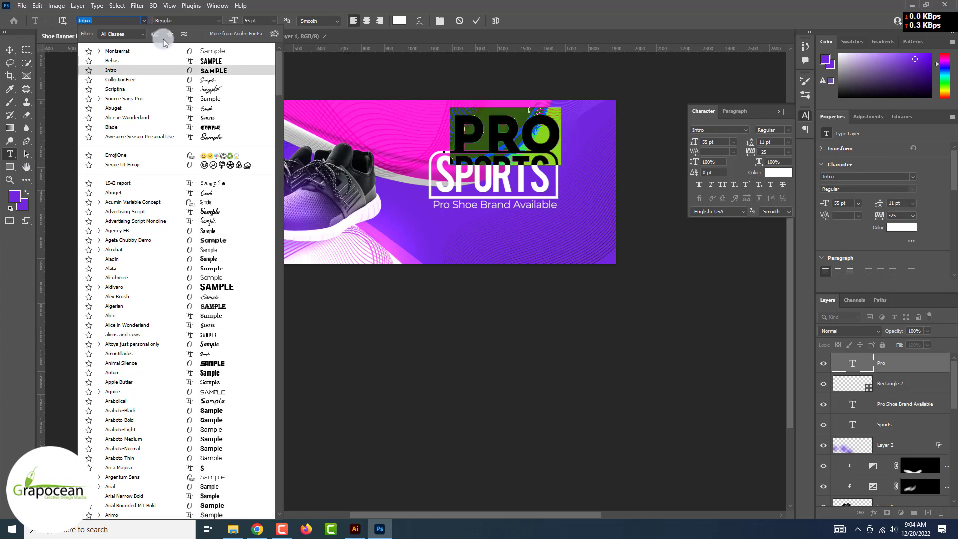
pyautogui.click(211, 80)
pyautogui.click(463, 135)
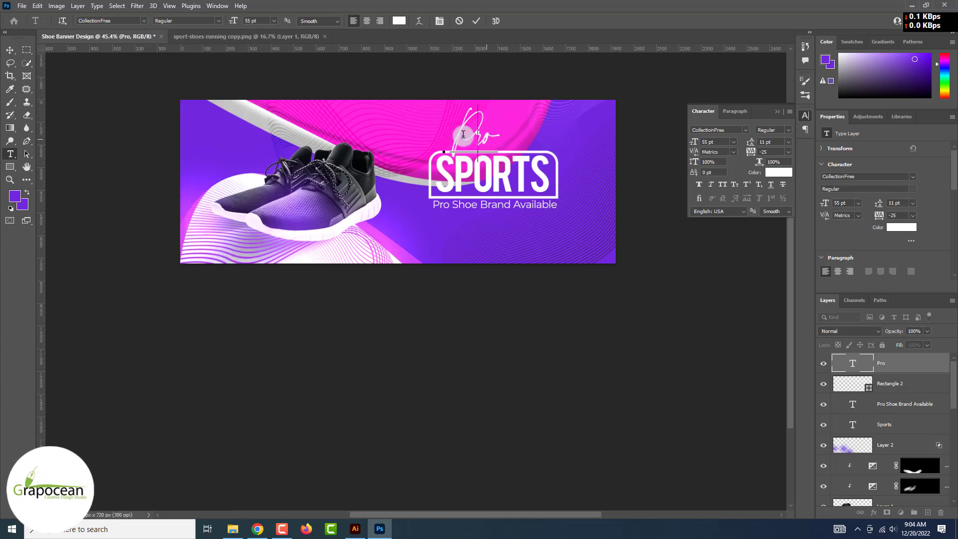
pyautogui.press('End')
pyautogui.write('fess')
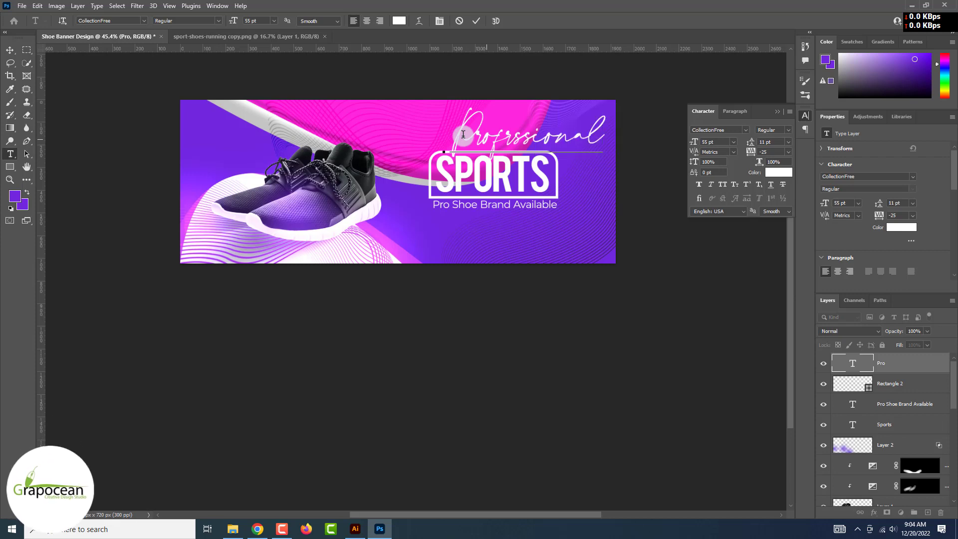
# Size the tagline to 27 pt, place it above the SPORTS frame, and shift the purple overlay right
pyautogui.hotkey('ctrl', 'a')
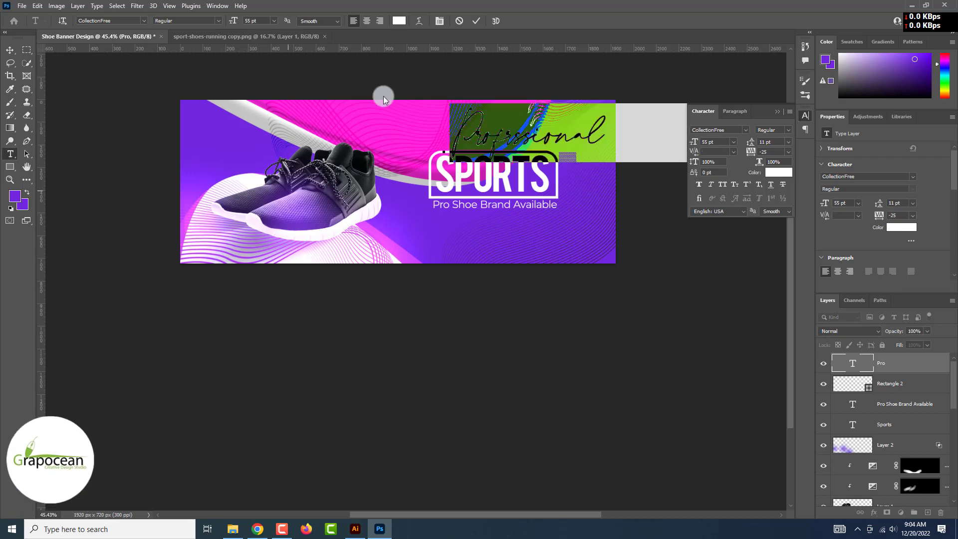
pyautogui.moveTo(229, 24); pyautogui.dragTo(218, 24)
pyautogui.click(10, 49)
pyautogui.scroll(7, 555, 139)
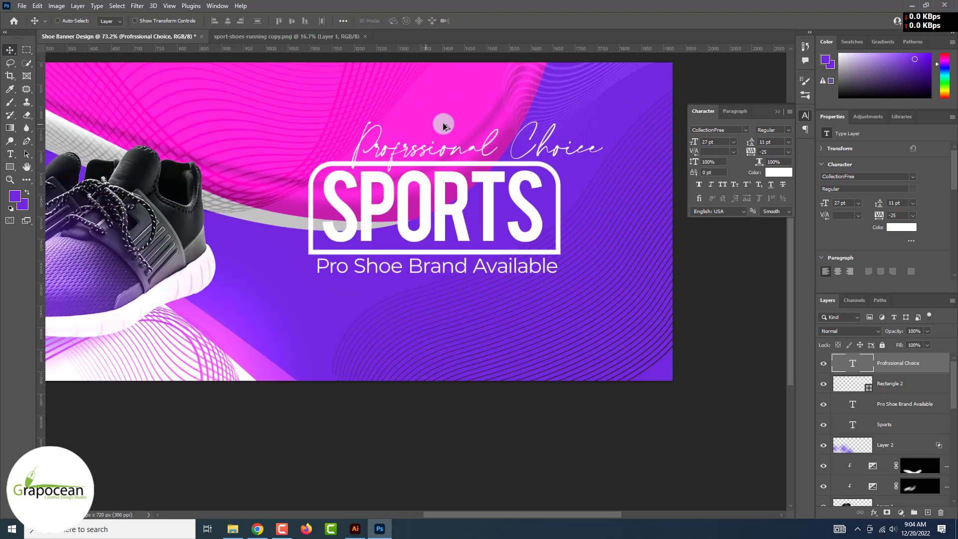
pyautogui.moveTo(544, 139); pyautogui.dragTo(508, 131)
pyautogui.scroll(-5, 526, 184)
pyautogui.click(574, 355)
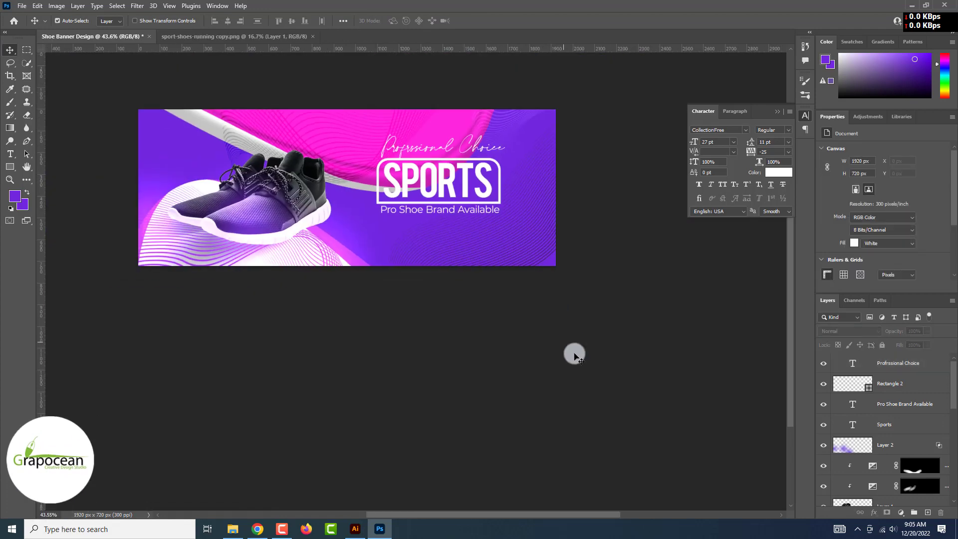
pyautogui.moveTo(319, 251); pyautogui.dragTo(508, 274)
# Rotate, resize, and shift the purple overlay down about 100 px
pyautogui.hotkey('ctrl', 't')
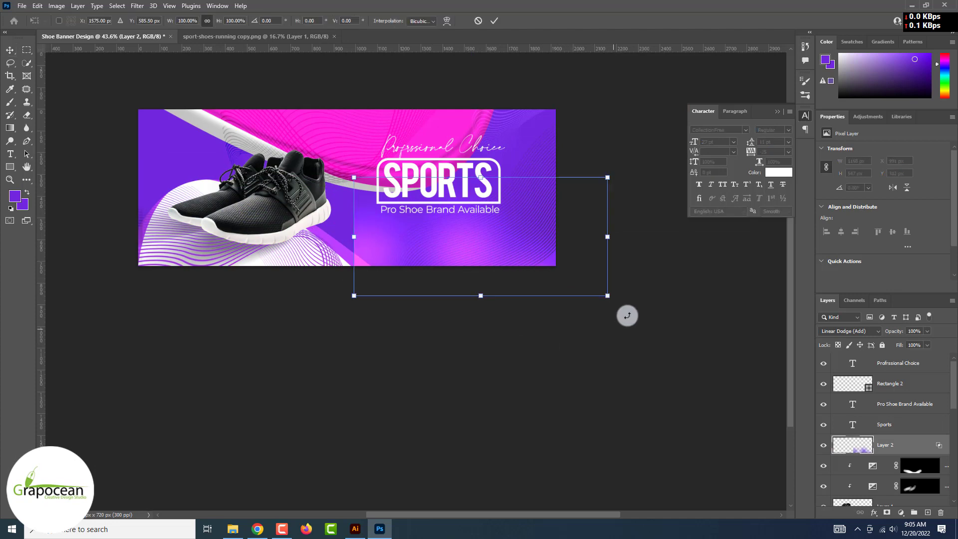
pyautogui.moveTo(627, 315); pyautogui.dragTo(543, 219)
pyautogui.moveTo(408, 401); pyautogui.dragTo(448, 322)
pyautogui.moveTo(530, 169); pyautogui.dragTo(523, 218)
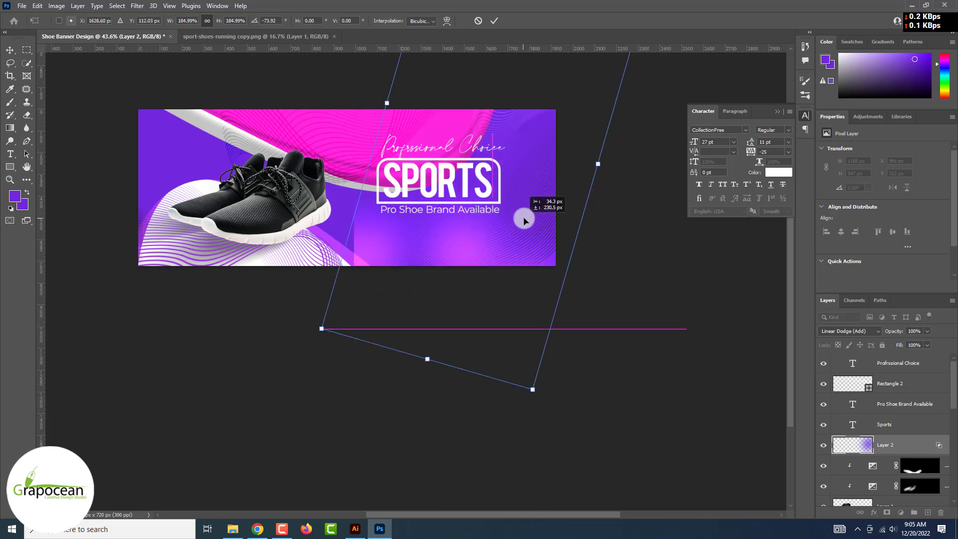
pyautogui.click(494, 20)
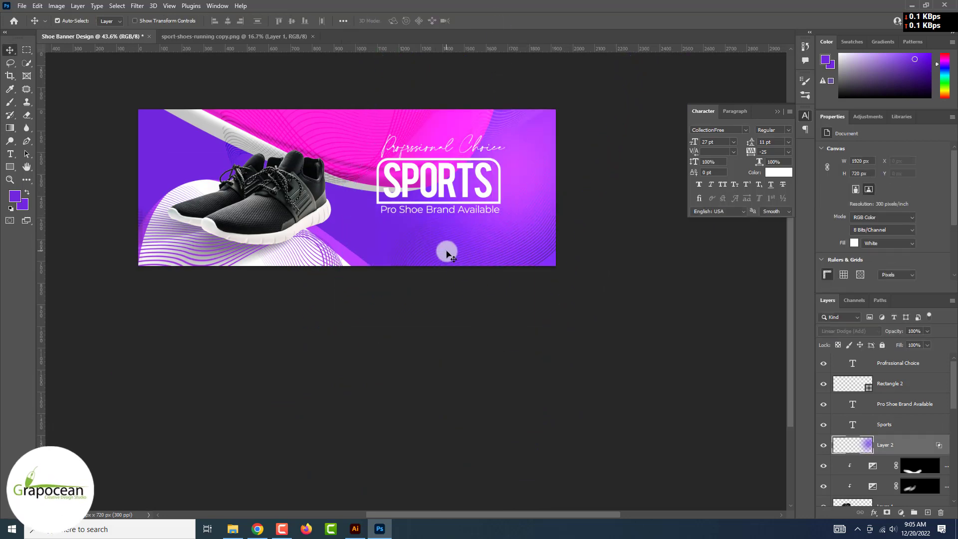
# Set the line-pattern vector graphic's blend mode to Divide
pyautogui.click(396, 251)
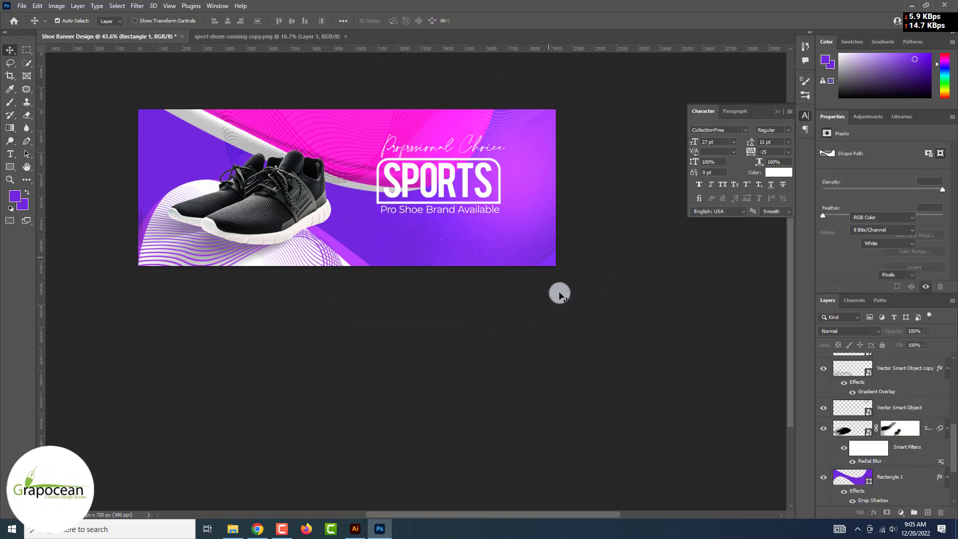
pyautogui.click(596, 271)
pyautogui.click(530, 257)
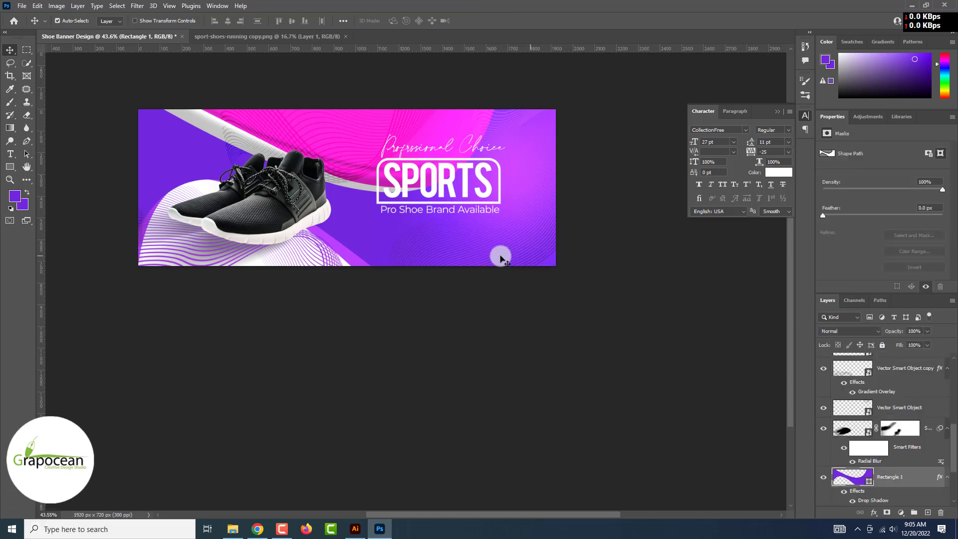
pyautogui.click(457, 258)
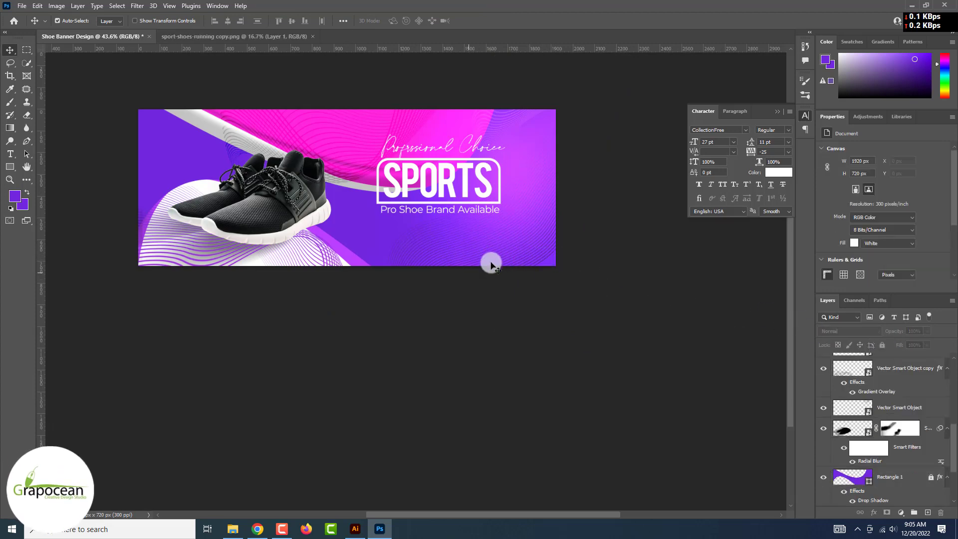
pyautogui.click(845, 317)
pyautogui.click(845, 317)
pyautogui.click(518, 255)
pyautogui.click(848, 331)
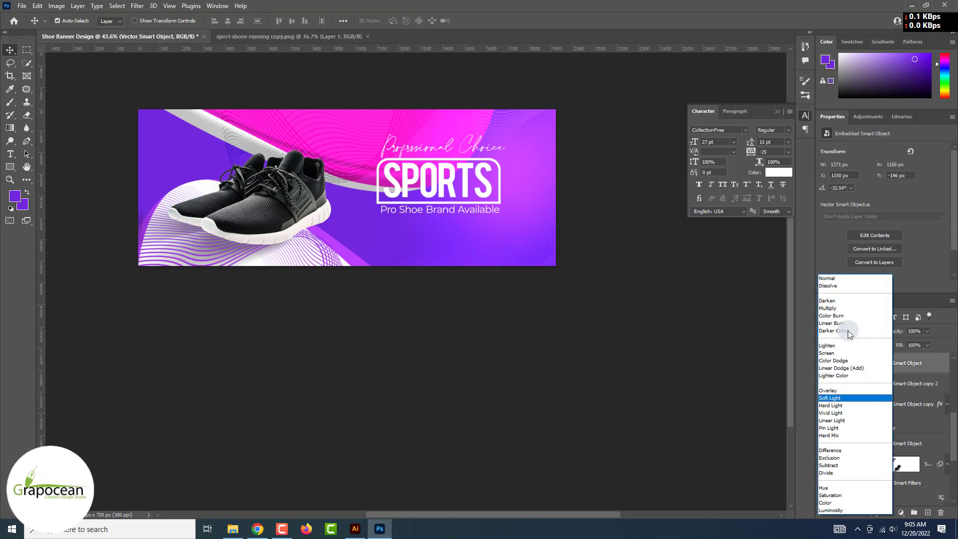
pyautogui.press('Down')
pyautogui.press('Down')
pyautogui.press('Down')
pyautogui.press('Down')
pyautogui.press('Down')
pyautogui.press('Down')
pyautogui.press('Down')
pyautogui.press('Down')
pyautogui.press('Down')
pyautogui.press('Down')
pyautogui.press('Down')
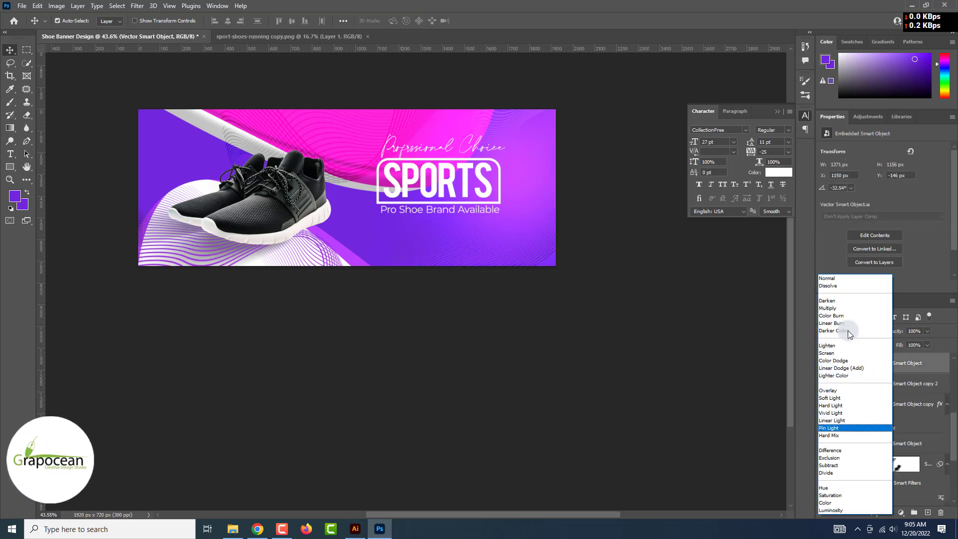
pyautogui.press('Down')
pyautogui.press('Down')
pyautogui.press('Down')
pyautogui.press('Down')
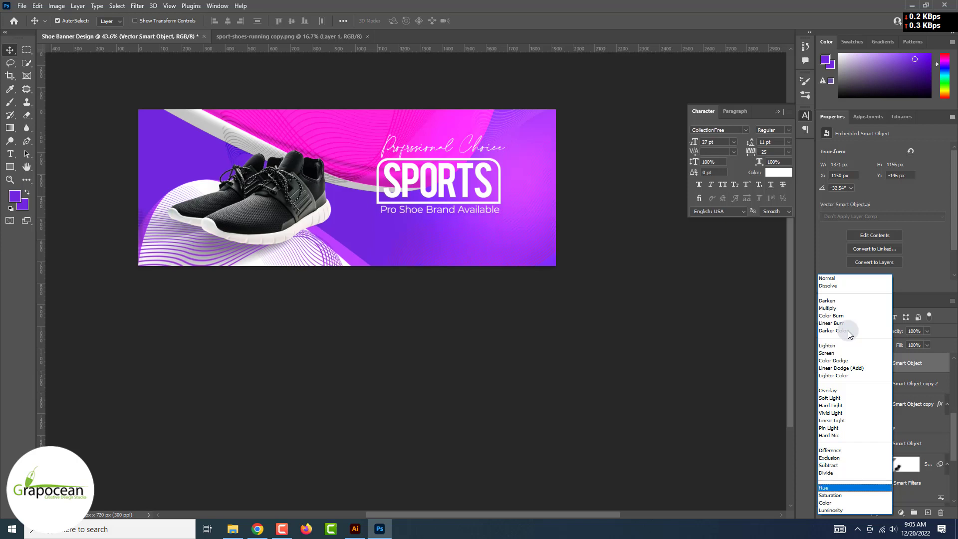
pyautogui.press('Up')
pyautogui.press('Up')
pyautogui.press('Up')
pyautogui.press('Up')
pyautogui.press('Up')
pyautogui.press('Down')
pyautogui.press('Down')
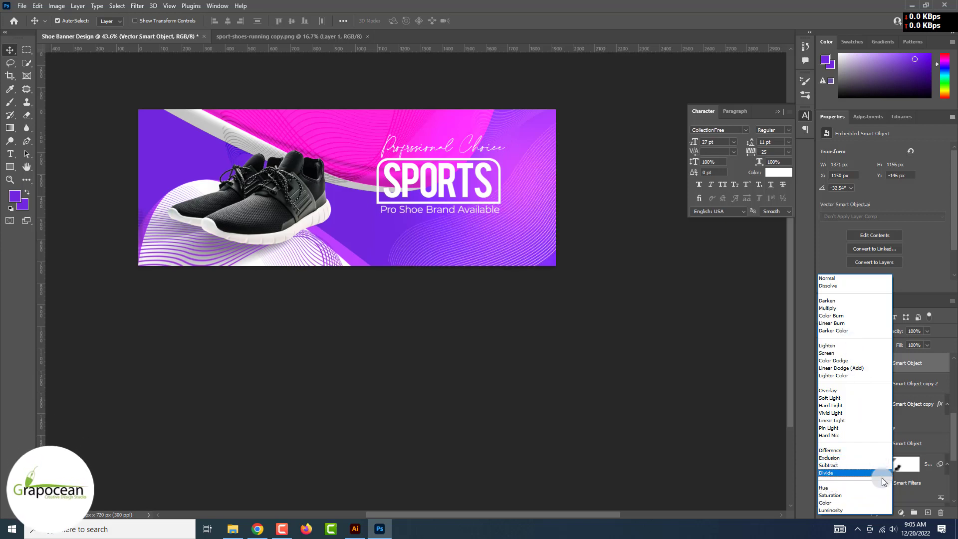
pyautogui.click(861, 473)
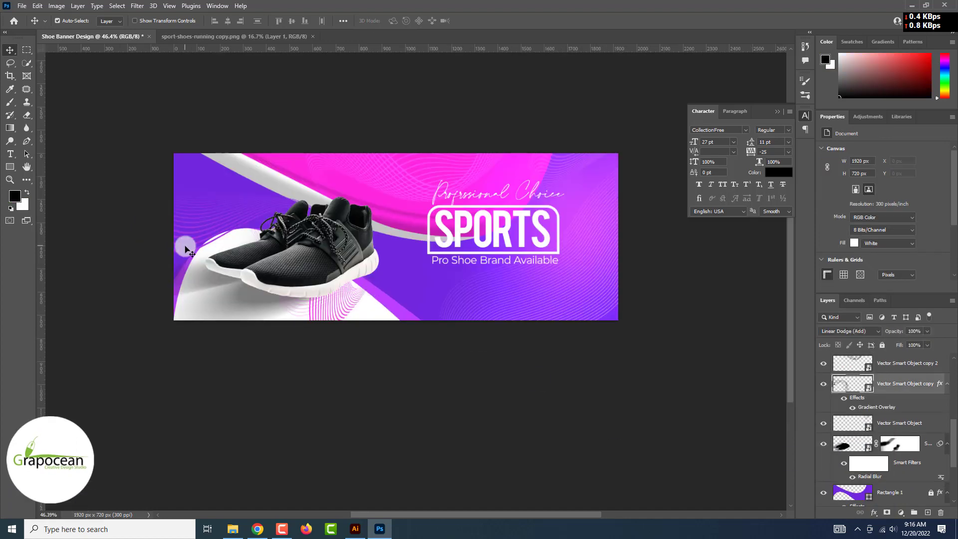
# On the copied wave-line layer, change the blend mode and hide its Gradient Overlay effect
pyautogui.click(834, 331)
pyautogui.click(727, 393)
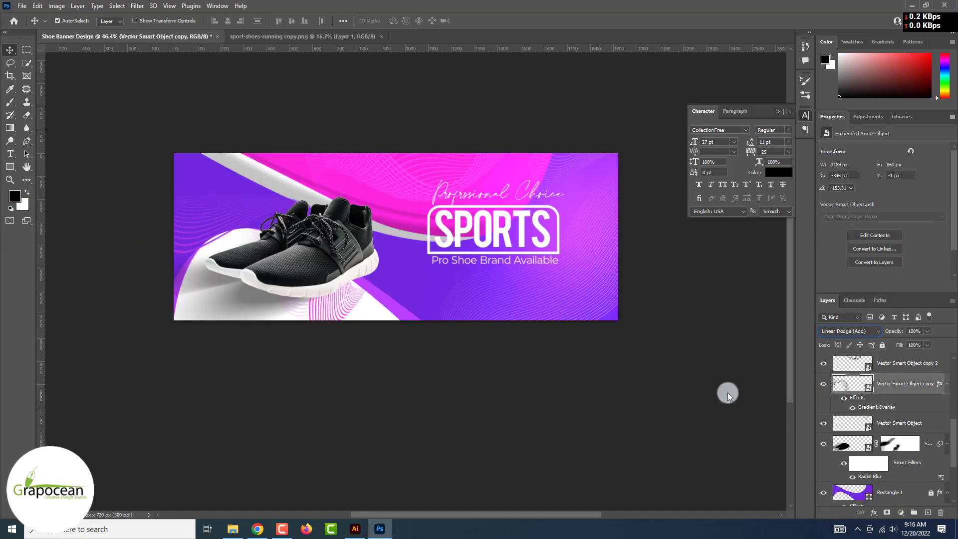
pyautogui.click(823, 385)
pyautogui.click(848, 331)
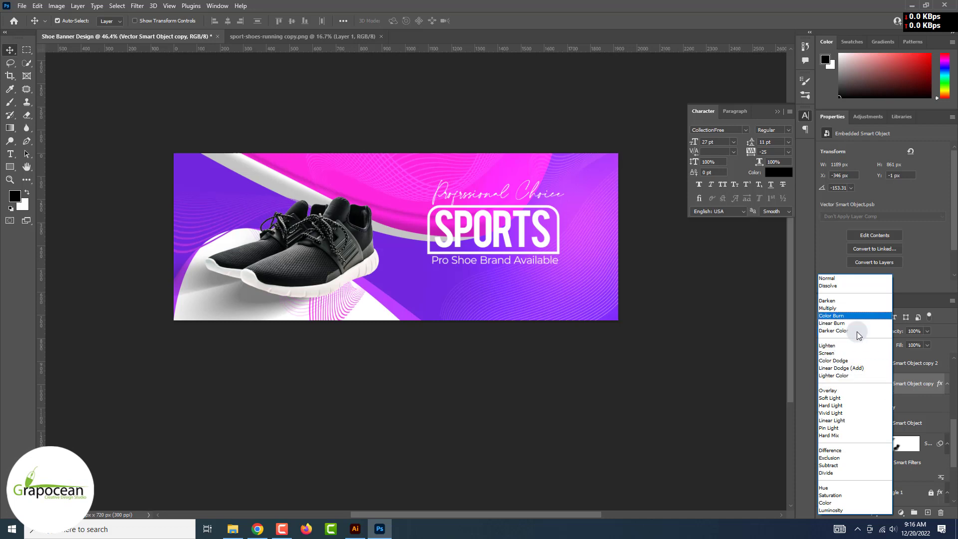
pyautogui.click(845, 360)
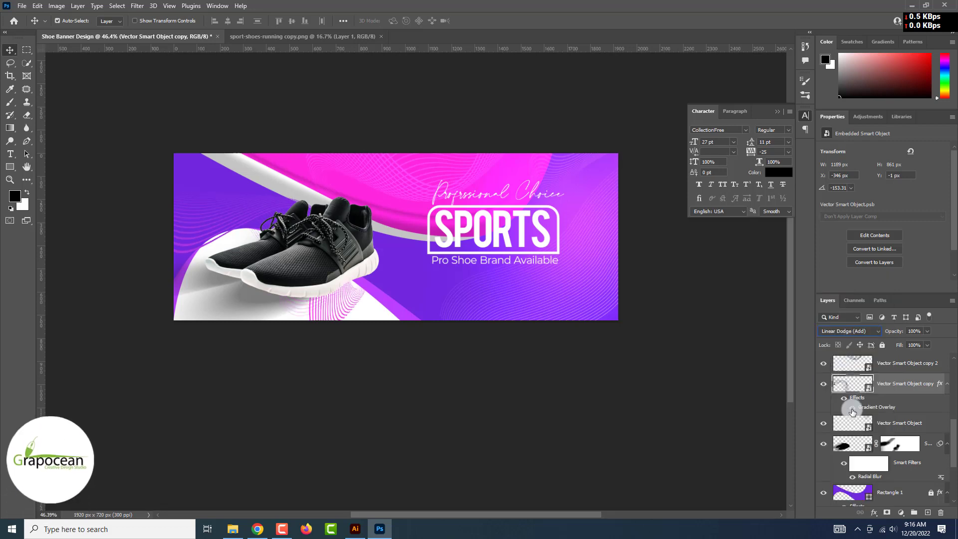
pyautogui.click(852, 407)
pyautogui.click(479, 408)
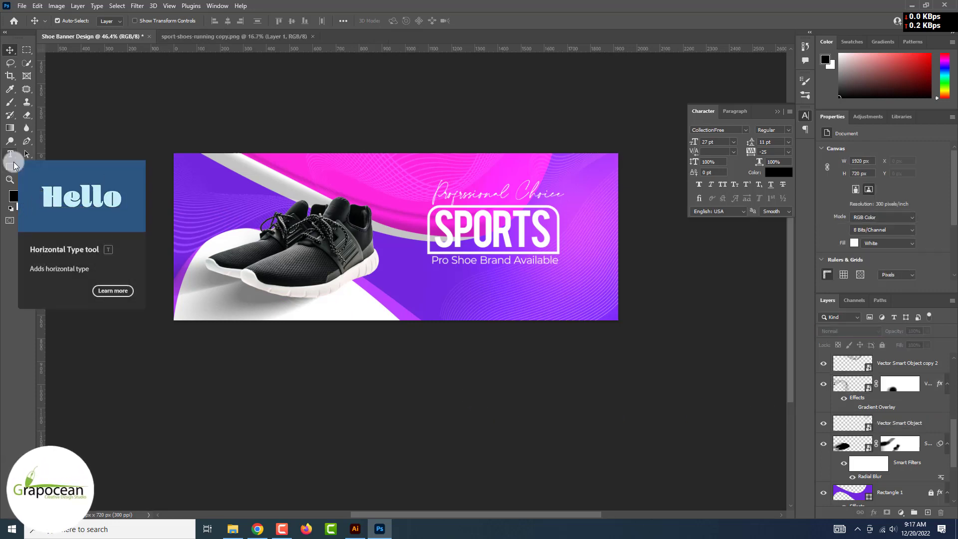
# Start a Montserrat text line near the banner bottom and type the website URL
pyautogui.click(11, 155)
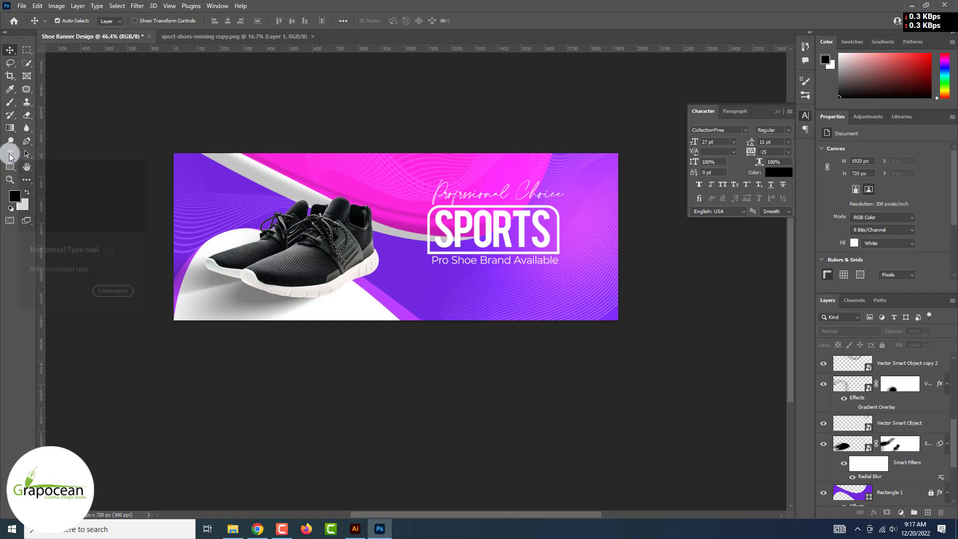
pyautogui.click(440, 311)
pyautogui.click(142, 22)
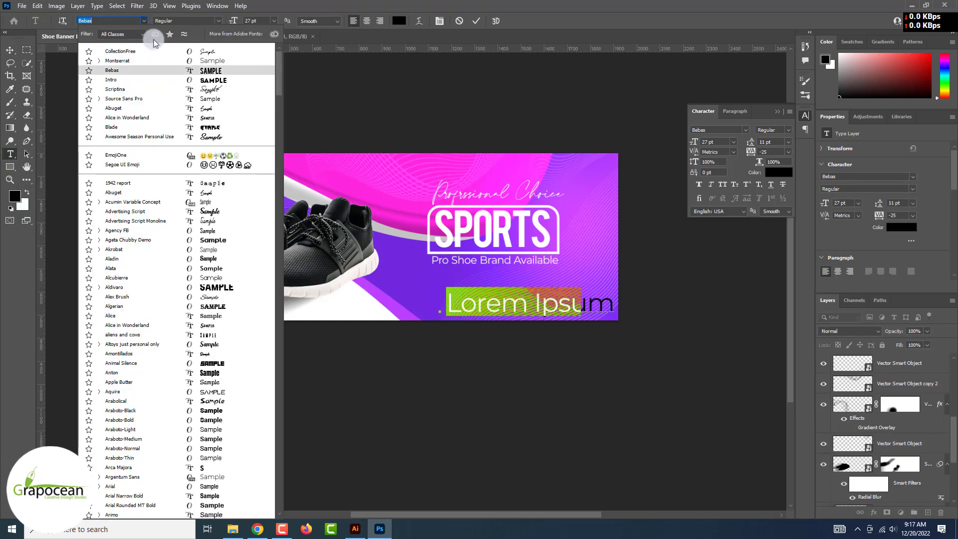
pyautogui.click(169, 62)
pyautogui.click(273, 21)
pyautogui.click(273, 43)
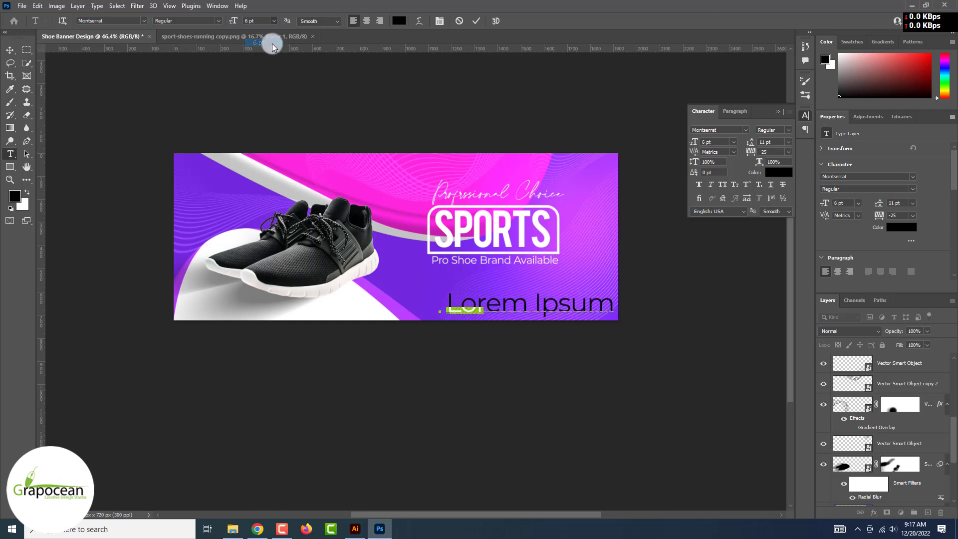
pyautogui.moveTo(233, 21); pyautogui.dragTo(236, 24)
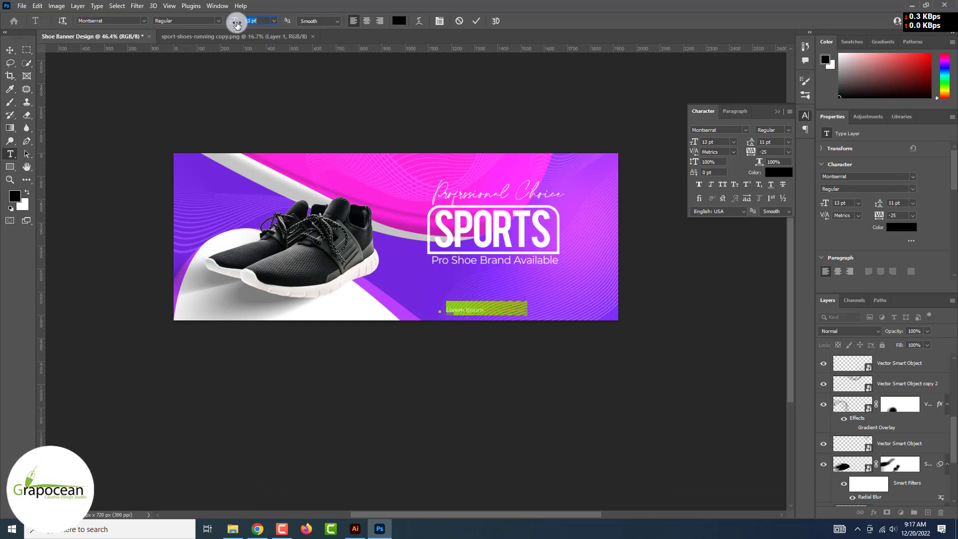
pyautogui.write('ww.grand')
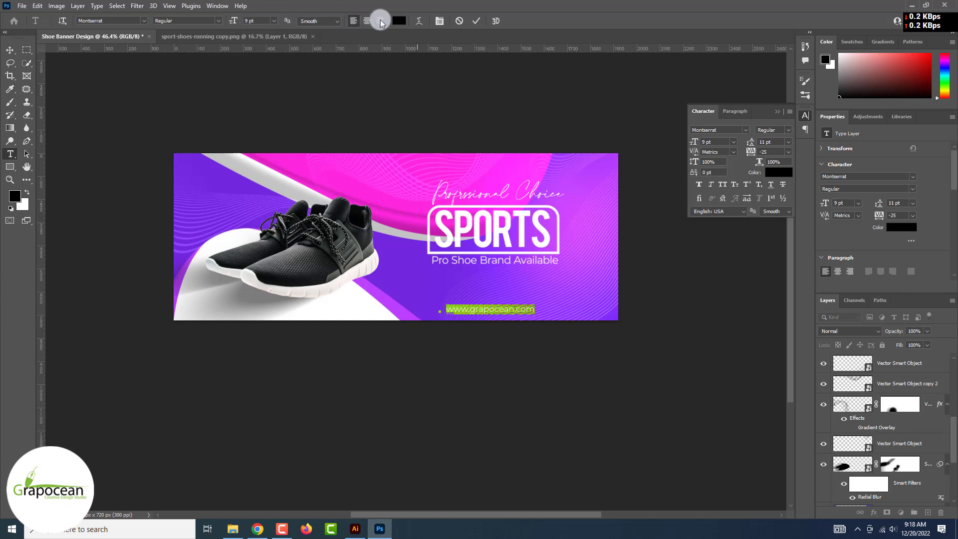
# Make the website text white, sampled from the SPORTS headline, and commit it
pyautogui.click(398, 21)
pyautogui.click(434, 278)
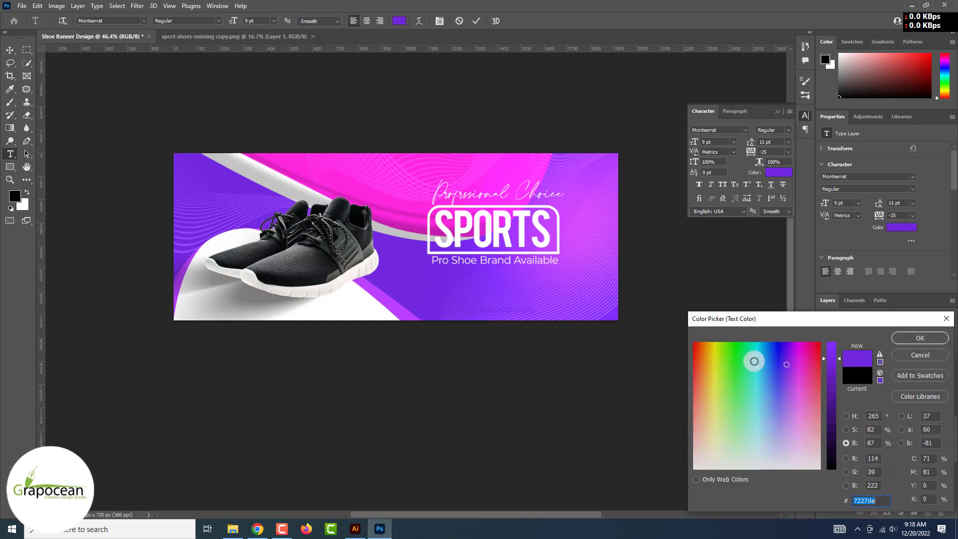
pyautogui.moveTo(781, 380); pyautogui.dragTo(728, 374)
pyautogui.click(342, 185)
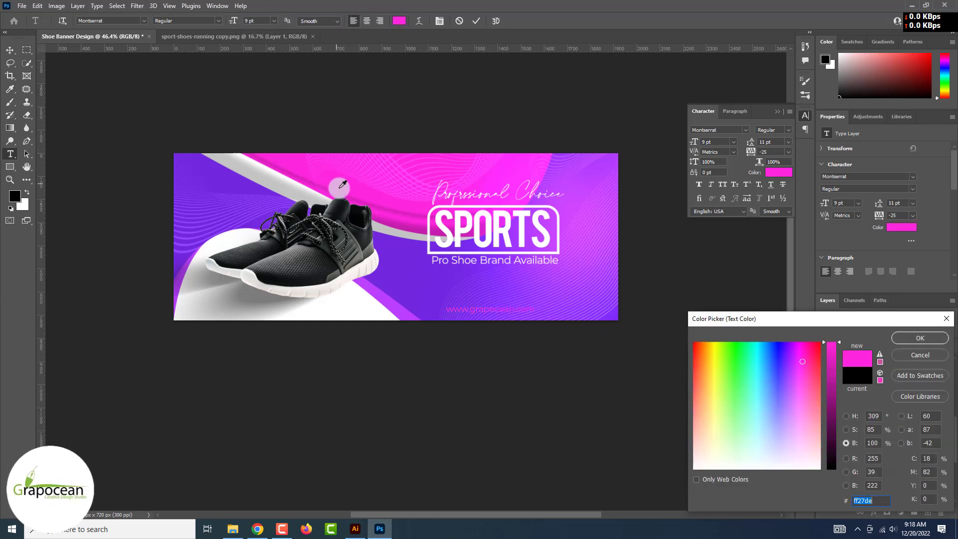
pyautogui.click(372, 233)
pyautogui.click(492, 239)
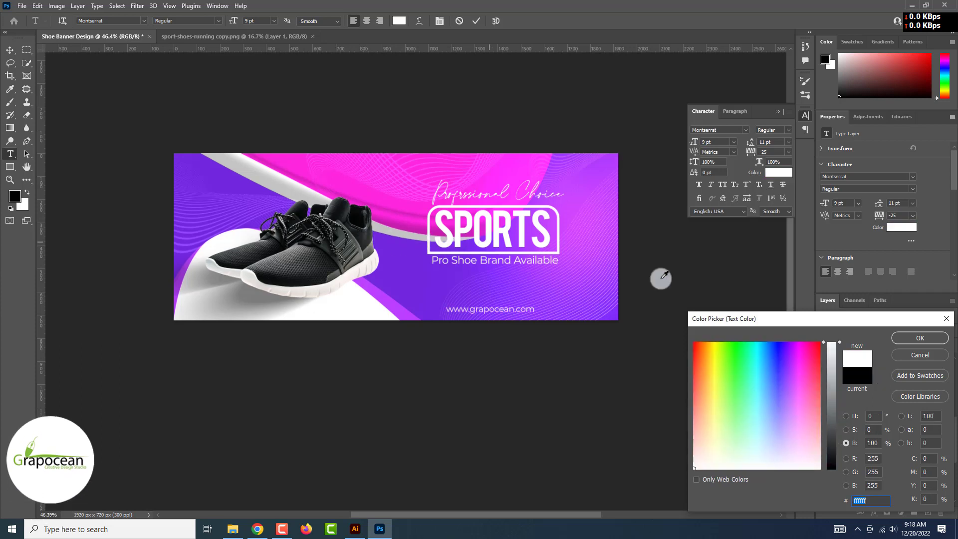
pyautogui.click(914, 334)
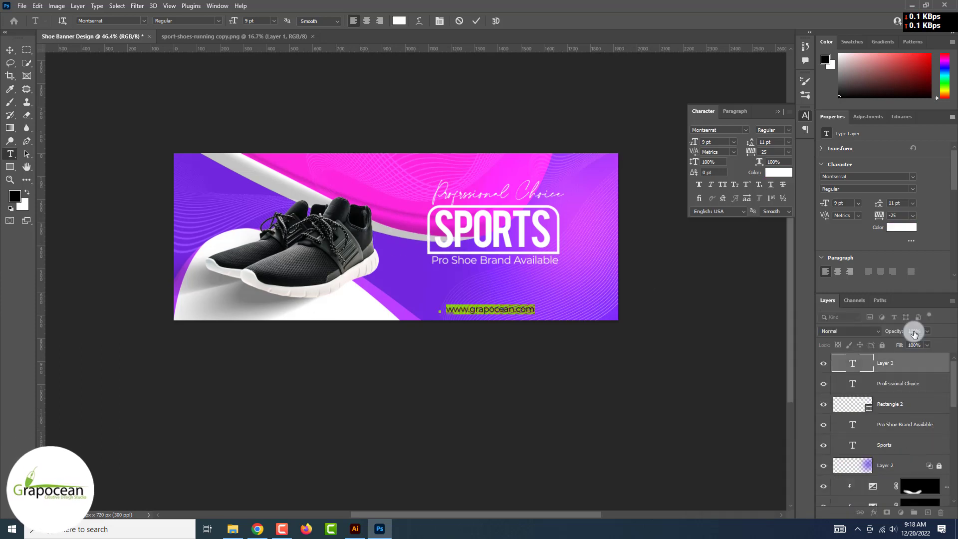
pyautogui.click(10, 50)
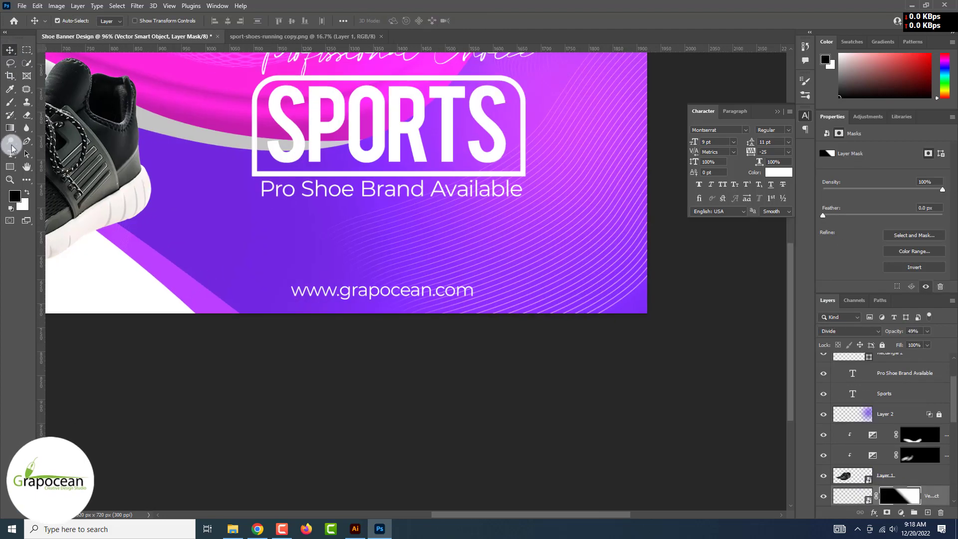
# Resize the whole website line to 6 pt
pyautogui.click(10, 154)
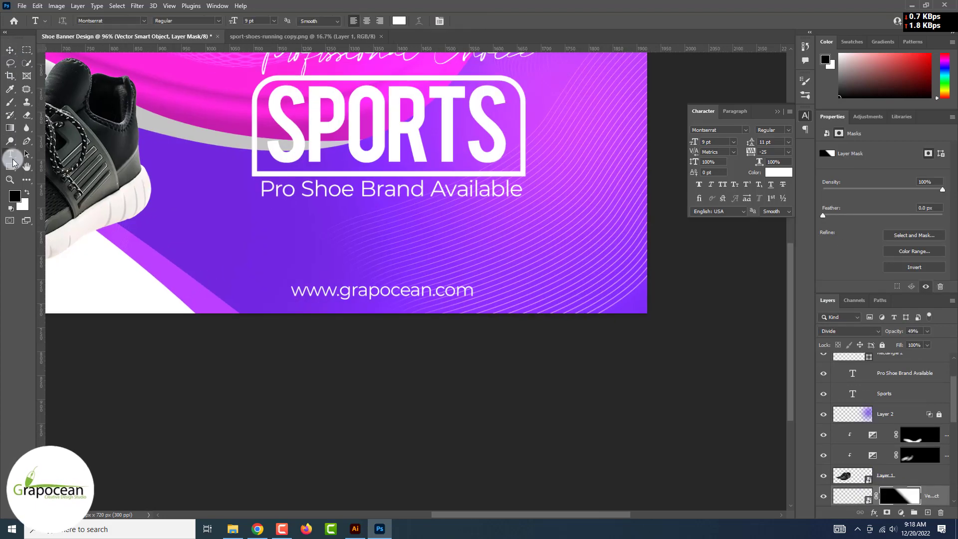
pyautogui.moveTo(296, 289); pyautogui.dragTo(575, 305)
pyautogui.click(274, 20)
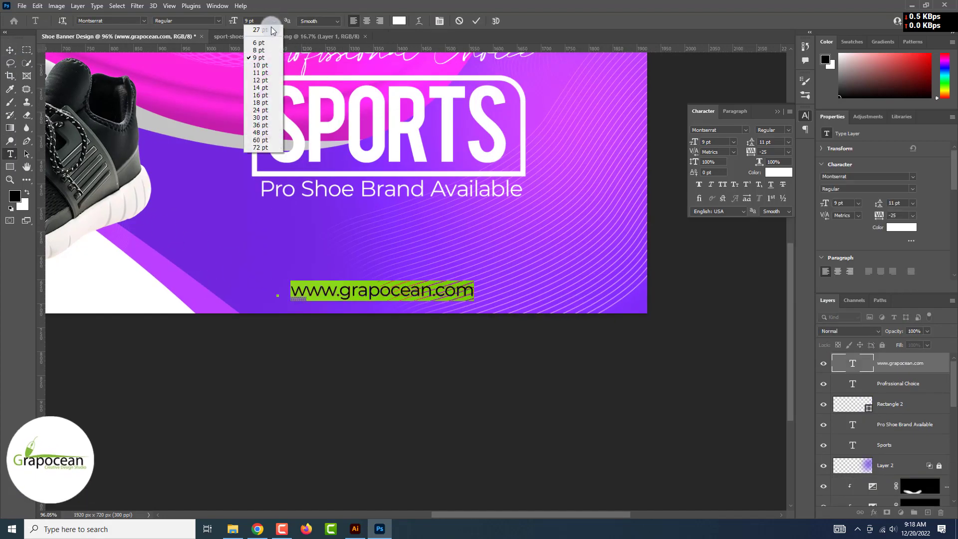
pyautogui.click(264, 44)
pyautogui.click(10, 50)
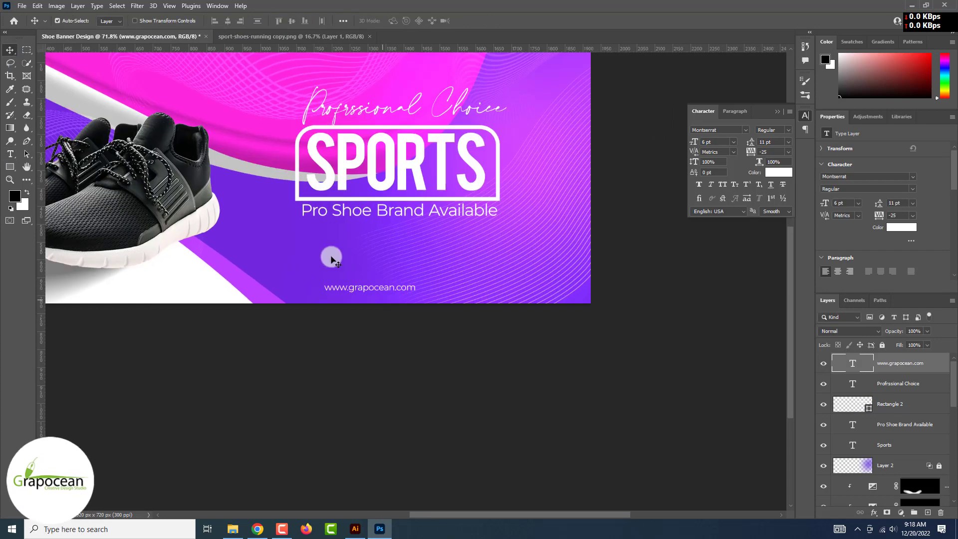
# Move the website line left under the subtitle and place a copy to its right
pyautogui.click(371, 290)
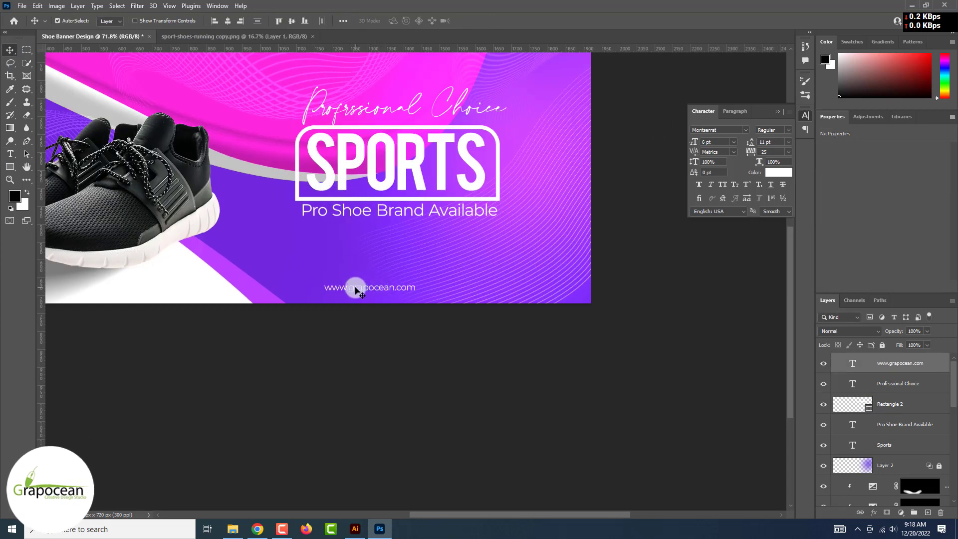
pyautogui.moveTo(371, 290); pyautogui.dragTo(487, 285)
pyautogui.click(376, 369)
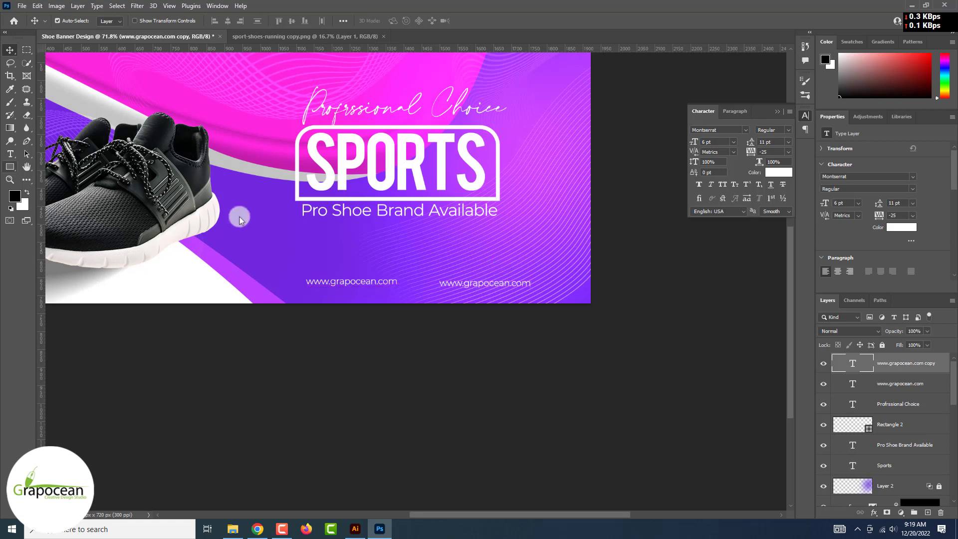
# Replace the copied line's text with the contact e-mail address and nudge it slightly left
pyautogui.click(10, 154)
pyautogui.doubleClick(521, 286)
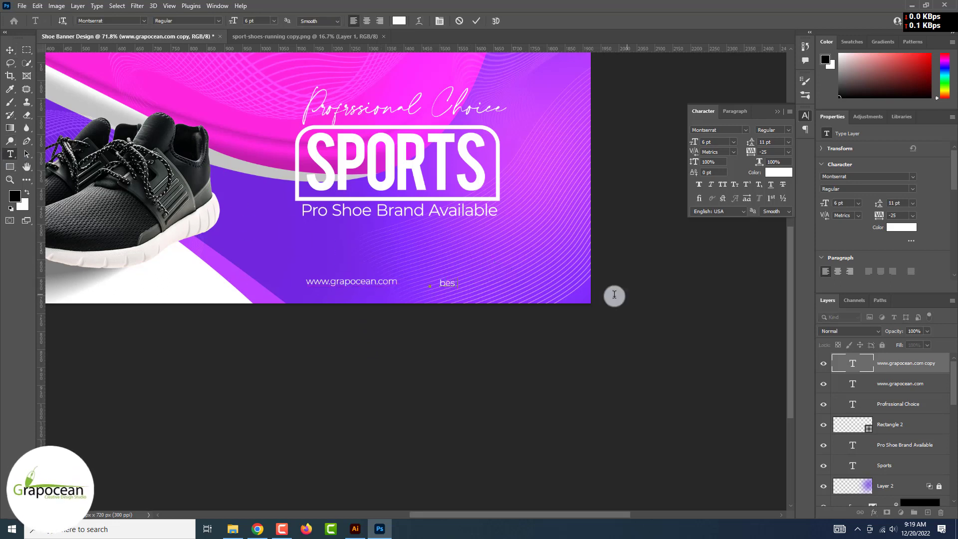
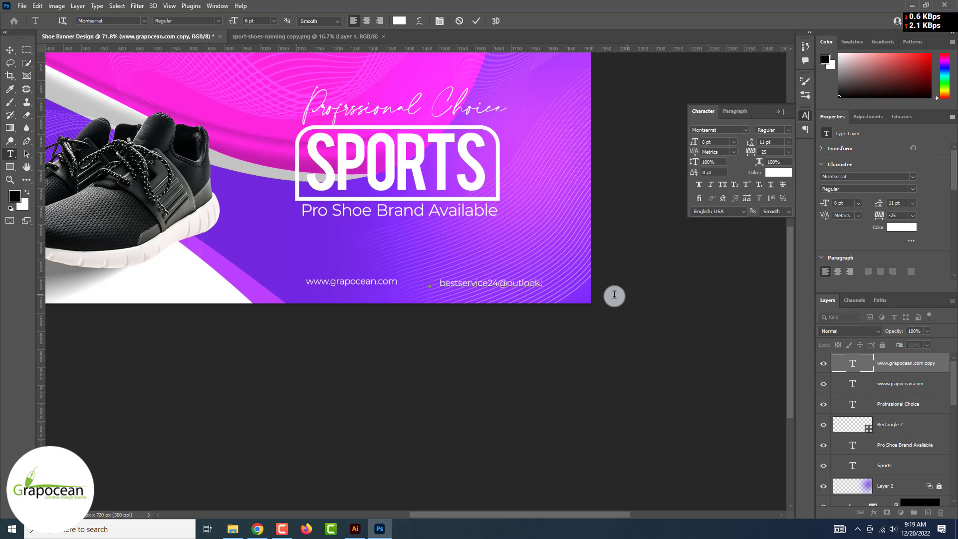
pyautogui.hotkey('ctrl', 'Return')
pyautogui.press('v')
pyautogui.moveTo(490, 283)
pyautogui.mouseDown()
pyautogui.moveTo(299, 286)
pyautogui.moveTo(339, 270)
pyautogui.moveTo(478, 285)
pyautogui.mouseUp()
pyautogui.click(550, 246)
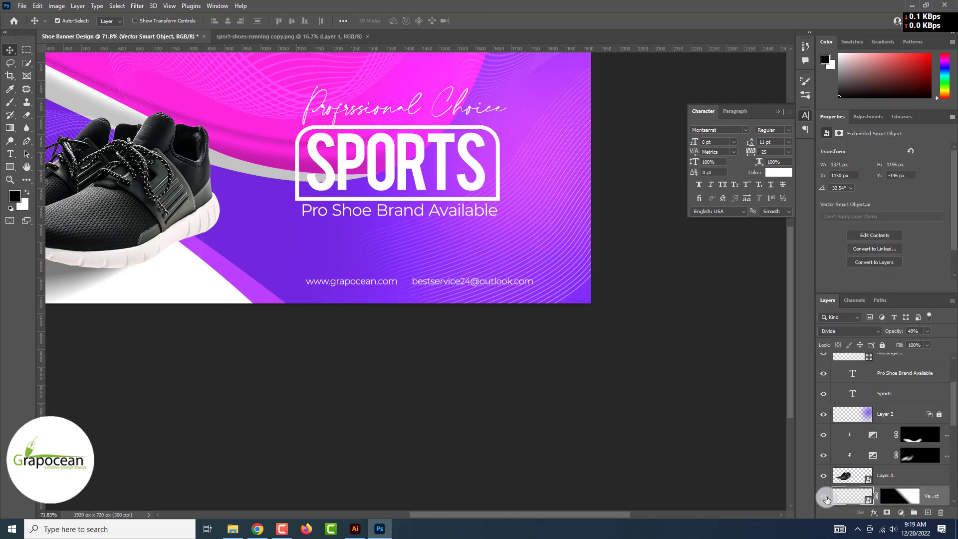
# Rotate the line-pattern smart object about -29° and shift it right and slightly down
pyautogui.hotkey('ctrl', 't')
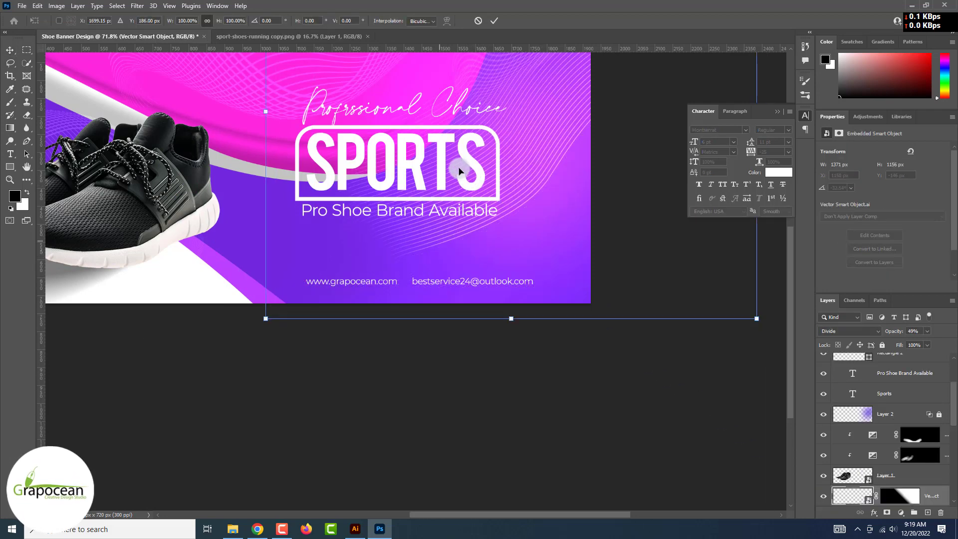
pyautogui.scroll(-3, 449, 239)
pyautogui.moveTo(684, 321); pyautogui.dragTo(509, 424)
pyautogui.moveTo(410, 355); pyautogui.dragTo(433, 389)
pyautogui.moveTo(546, 366); pyautogui.dragTo(405, 239)
pyautogui.click(494, 21)
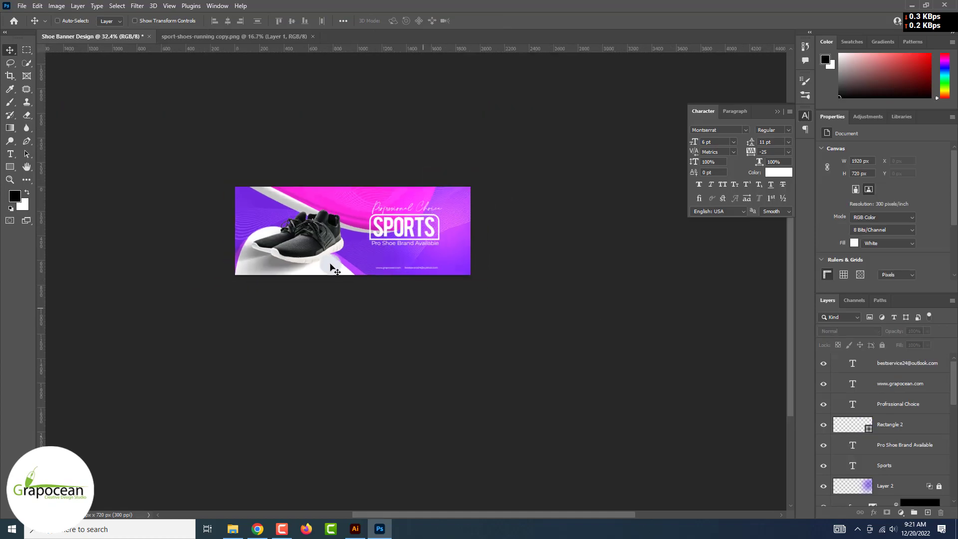
pyautogui.scroll(3, 330, 267)
pyautogui.hotkey('ctrl', '-')
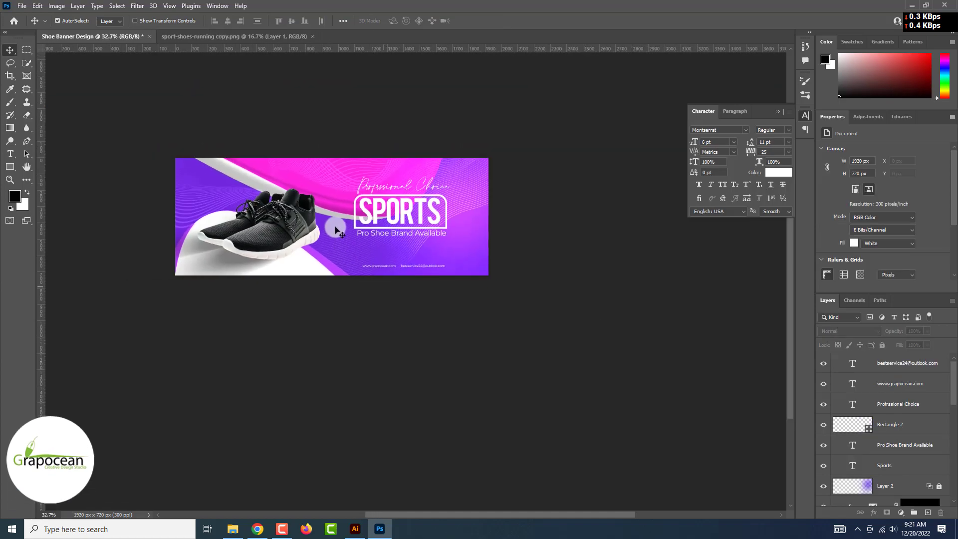